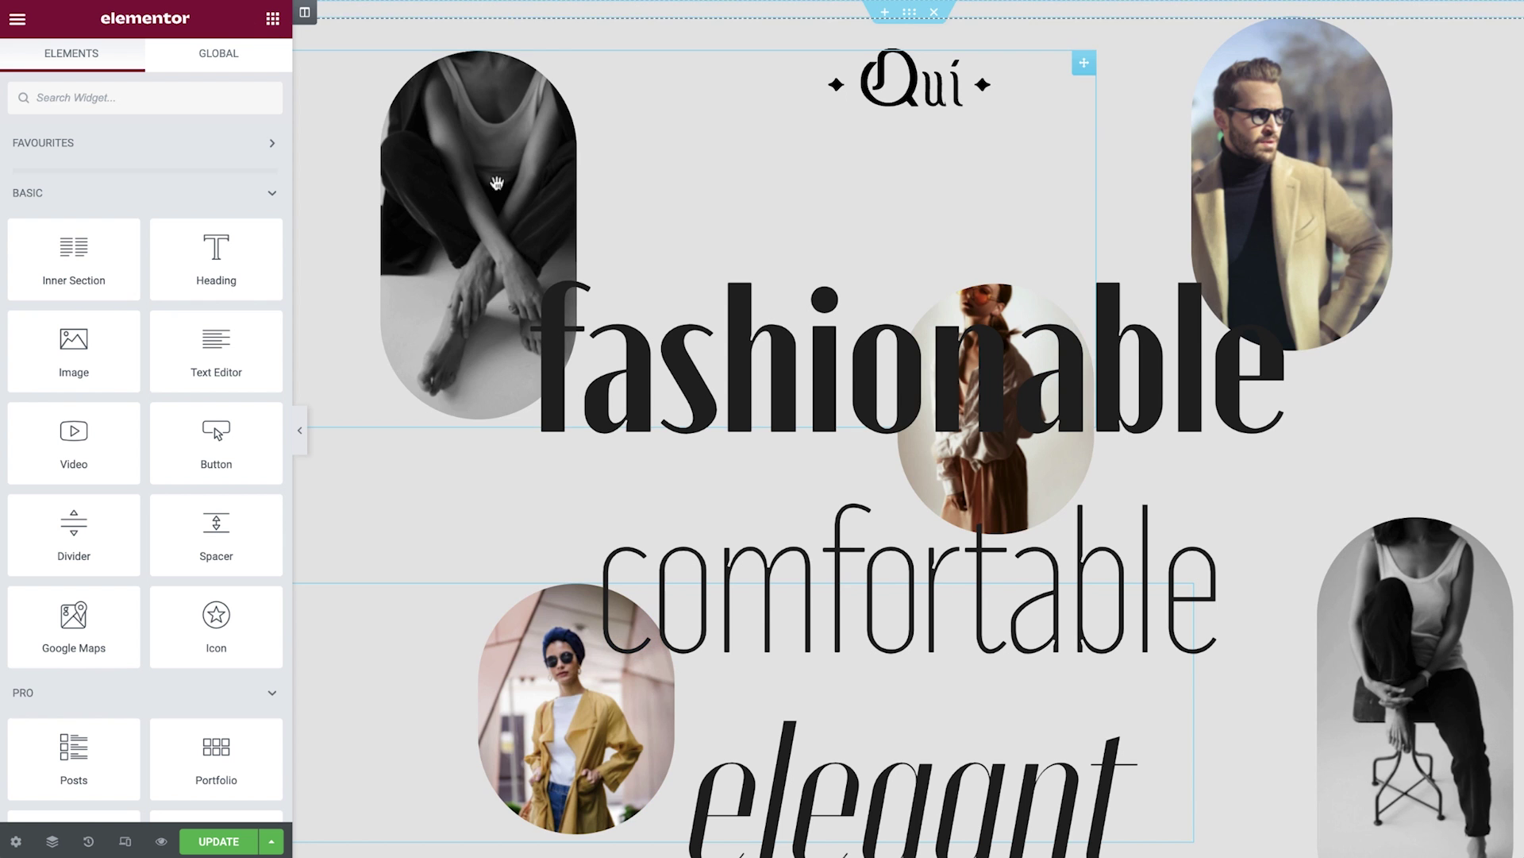
# Step: Open the Navigator from the heading's context menu and dock it on the right
pyautogui.rightClick(794, 340)
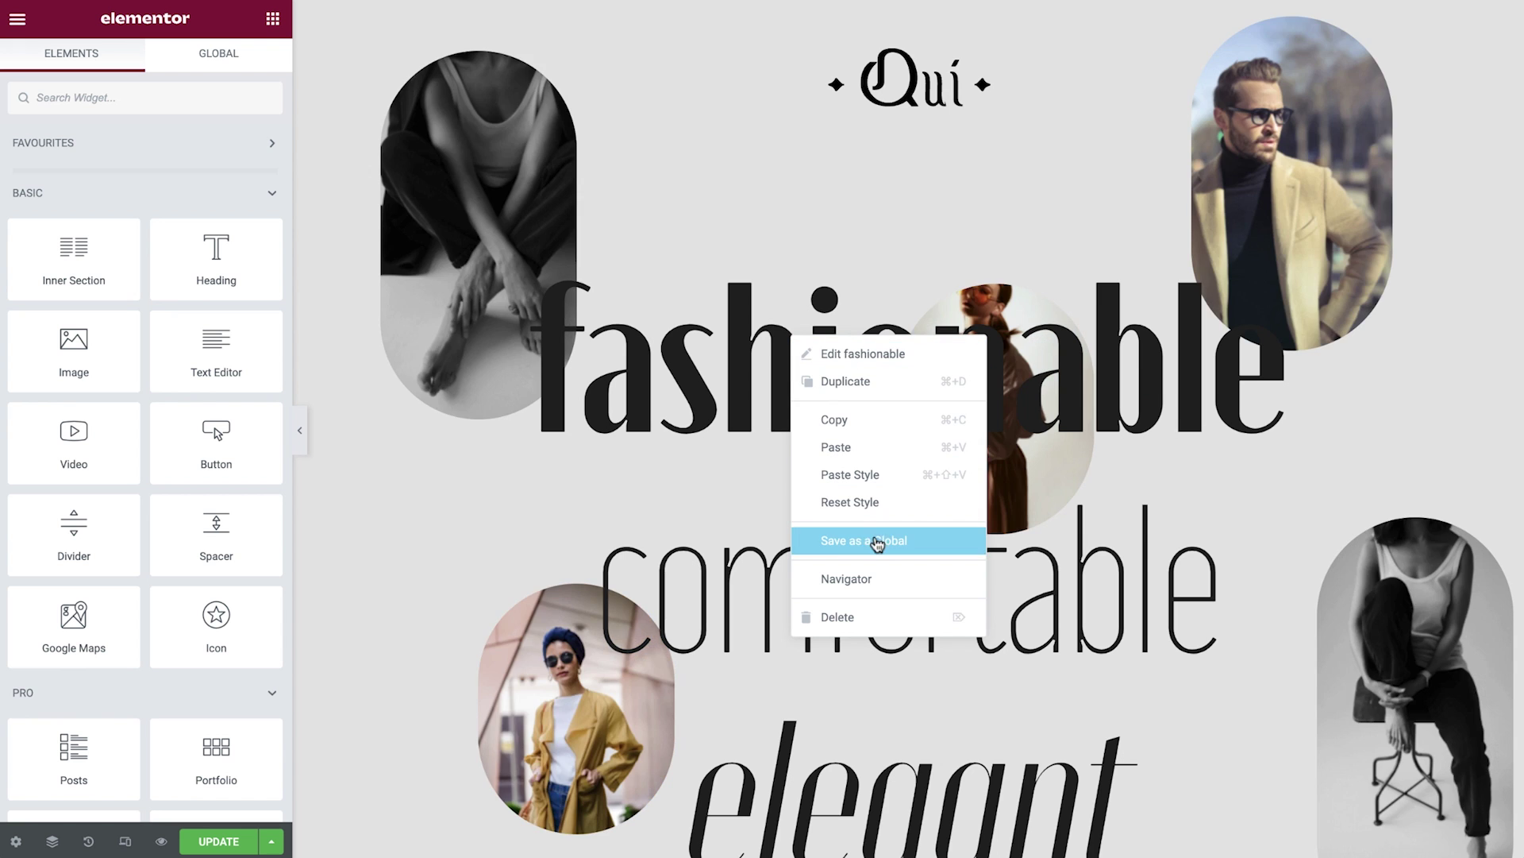
pyautogui.click(880, 579)
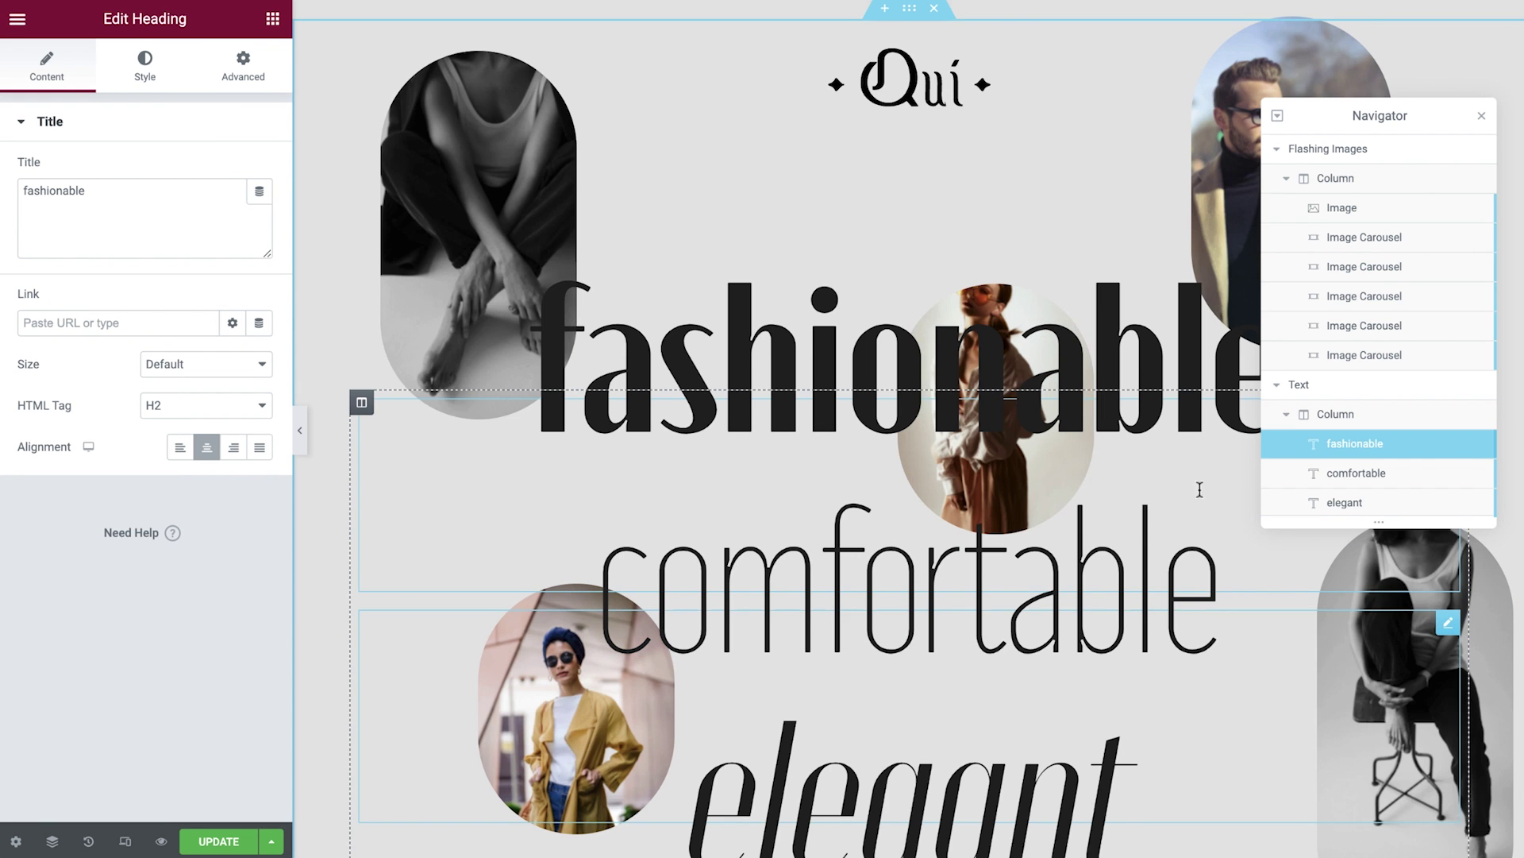
pyautogui.moveTo(1365, 125); pyautogui.dragTo(1456, 121)
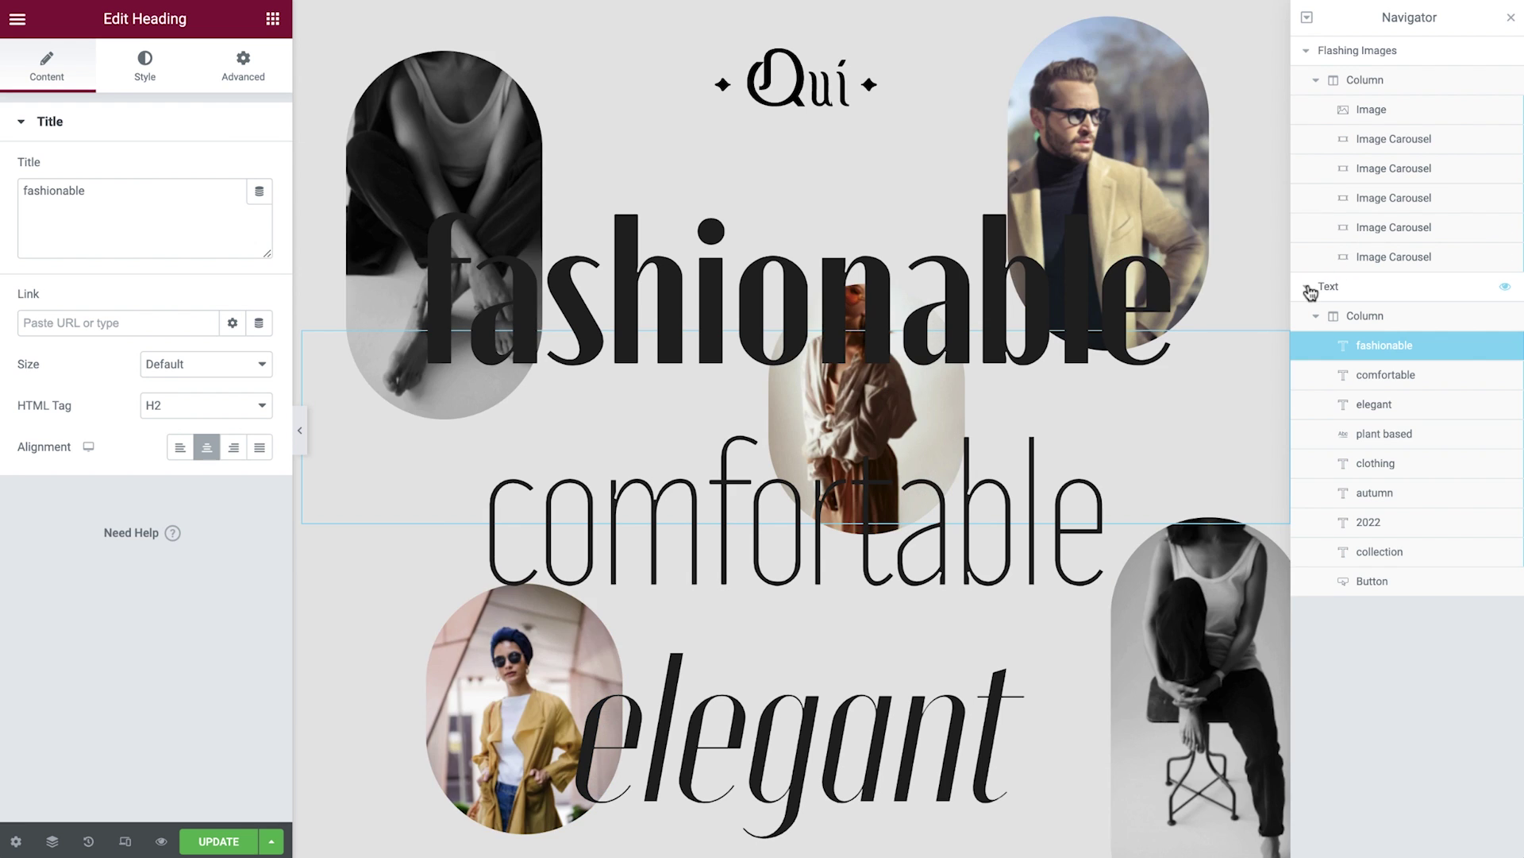
# Step: Collapse the Text and Flashing Images groups, hide Flashing Images, and bring up Text's context menu
pyautogui.click(1309, 289)
pyautogui.click(1306, 53)
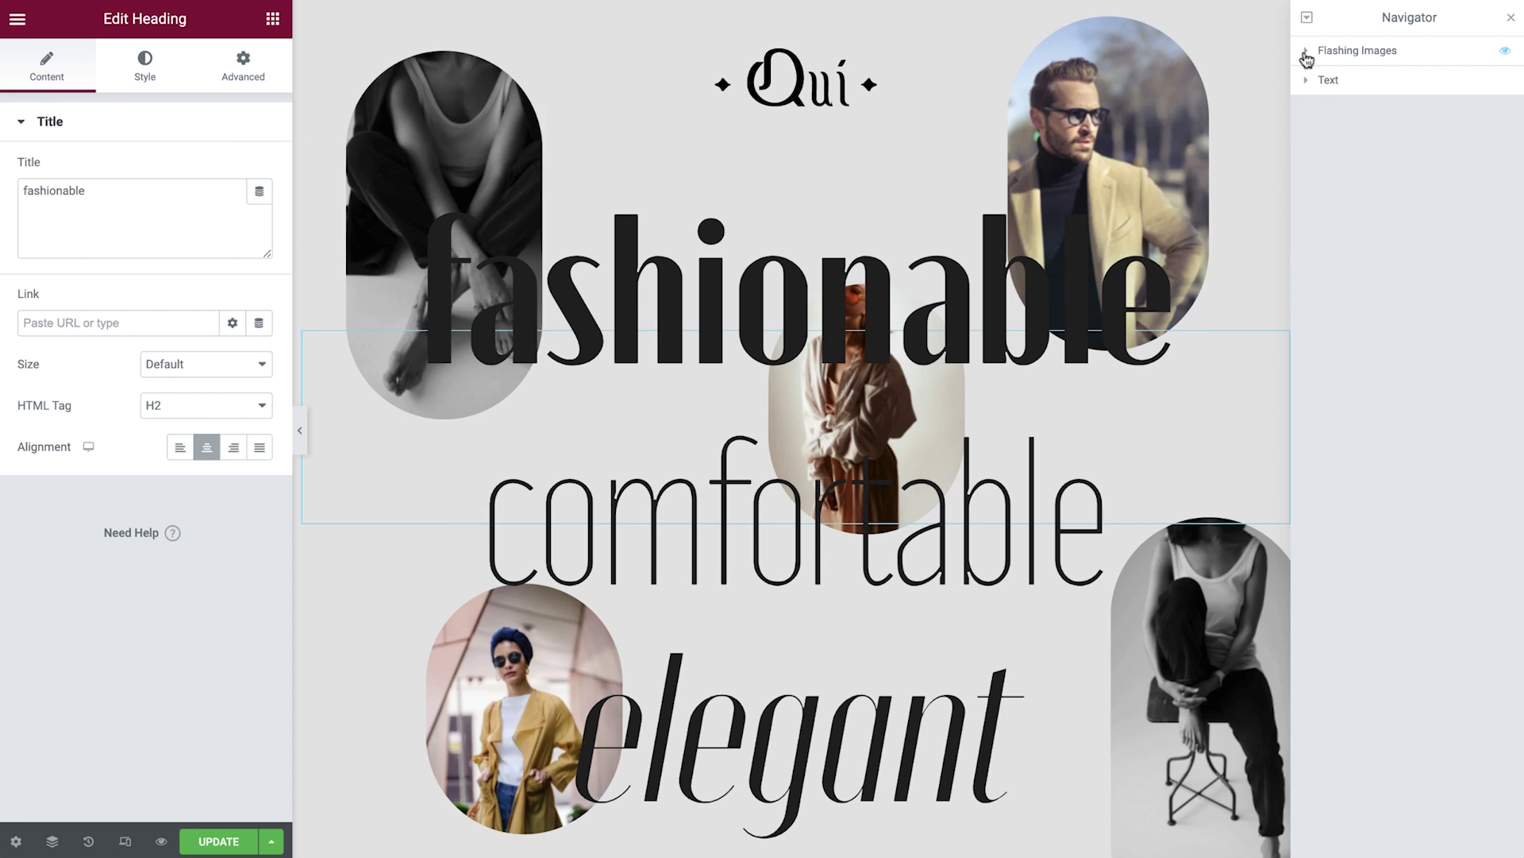
pyautogui.click(1505, 51)
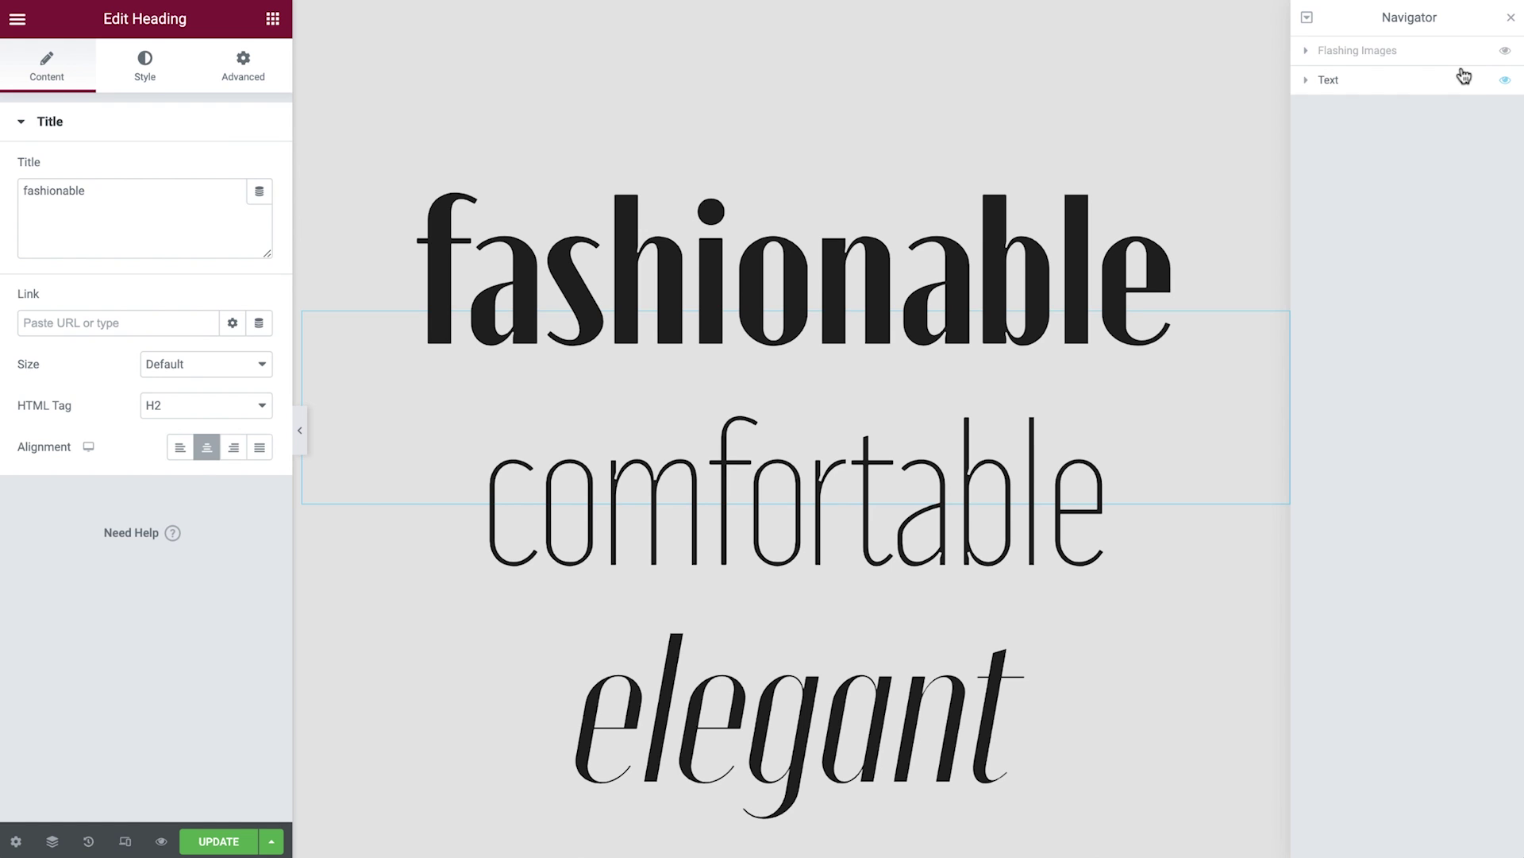
pyautogui.rightClick(1429, 86)
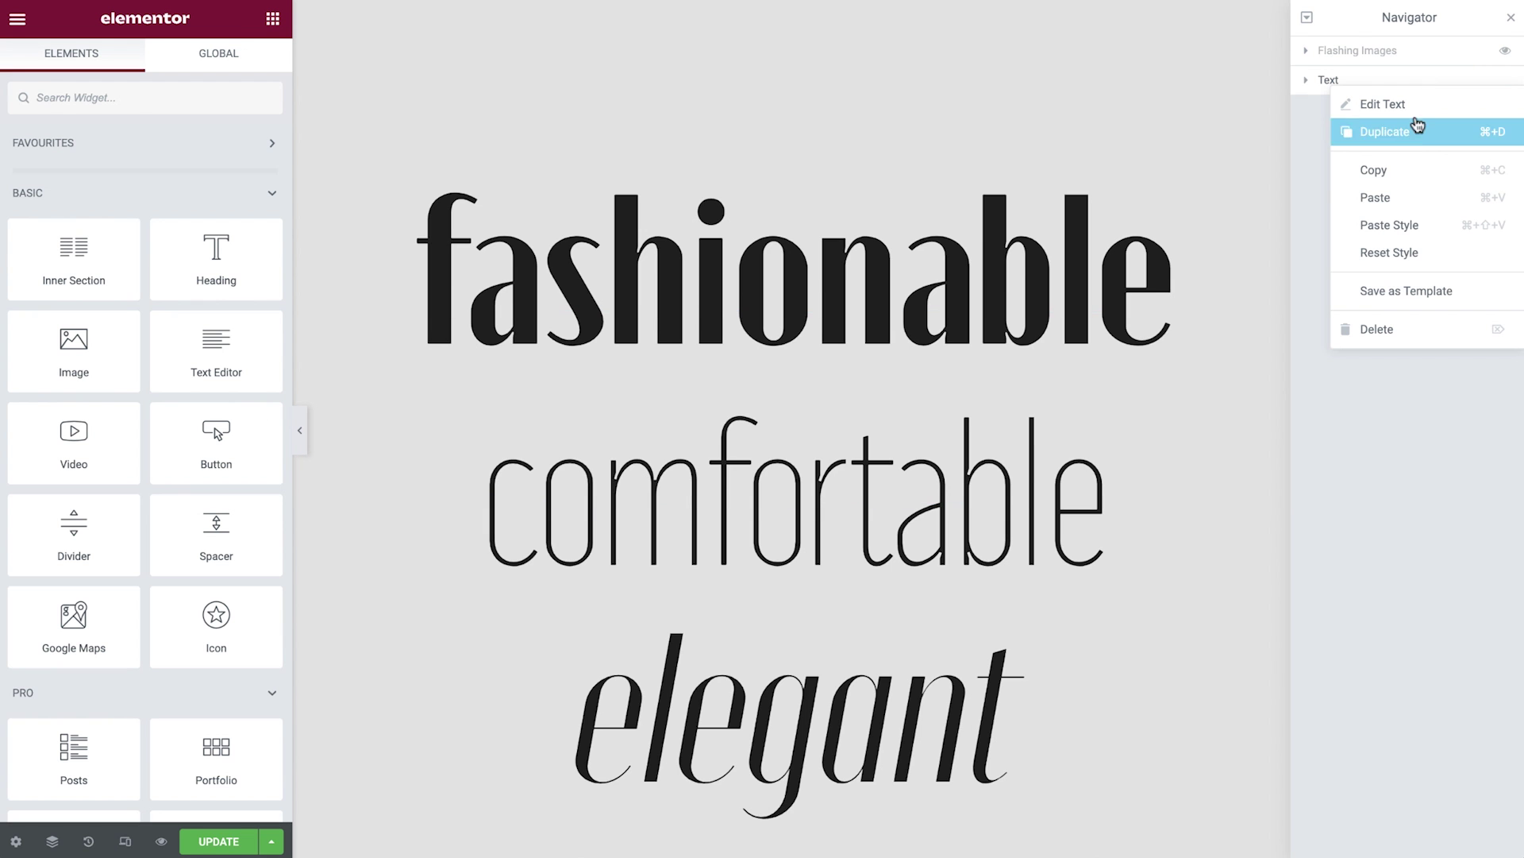
# Step: Delete the Text section and add a new single-column section
pyautogui.click(1391, 326)
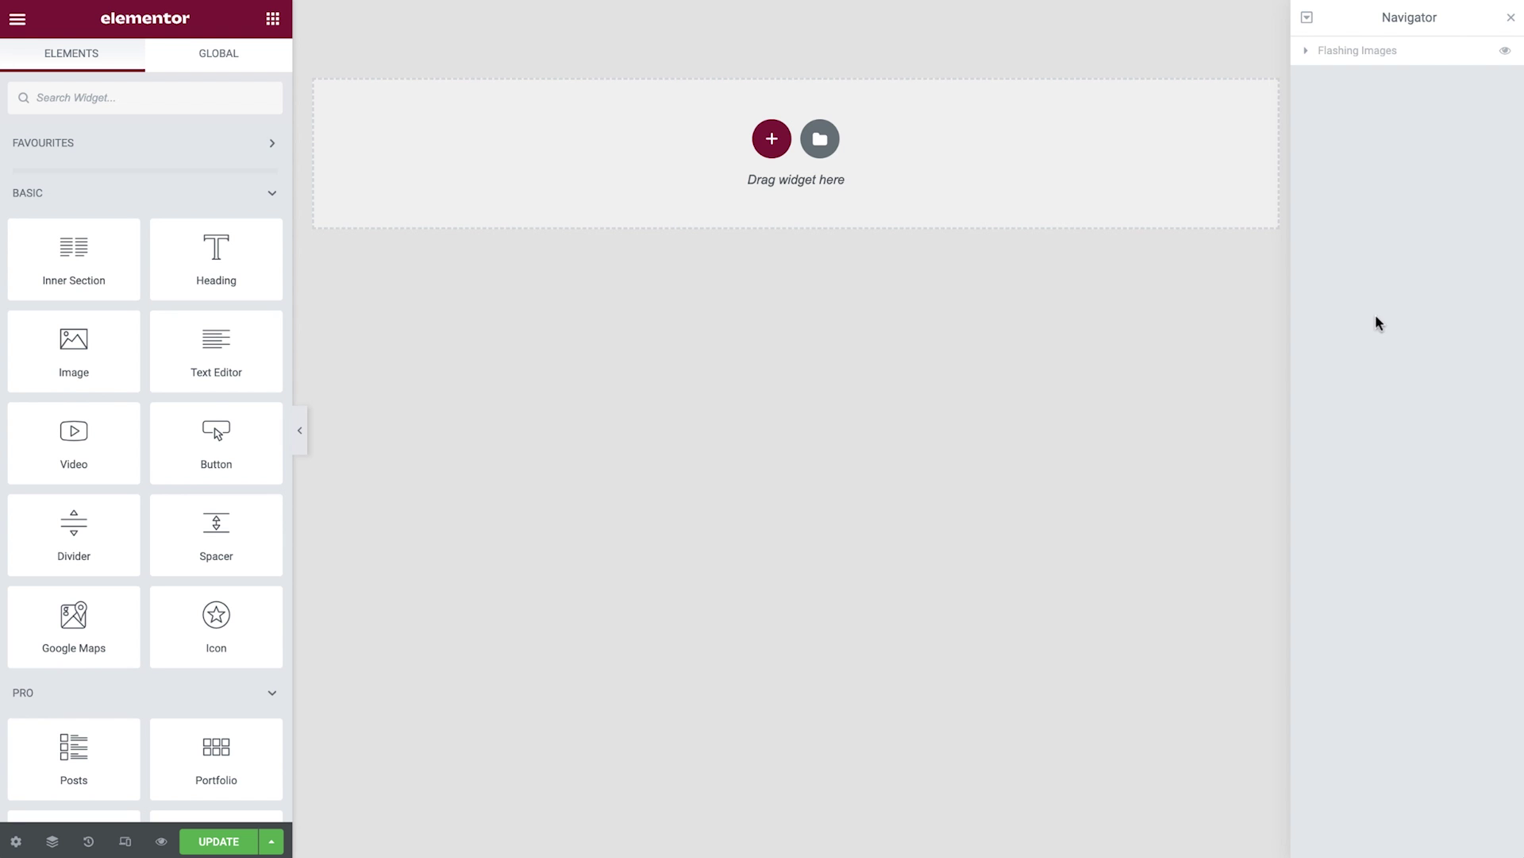
pyautogui.click(773, 141)
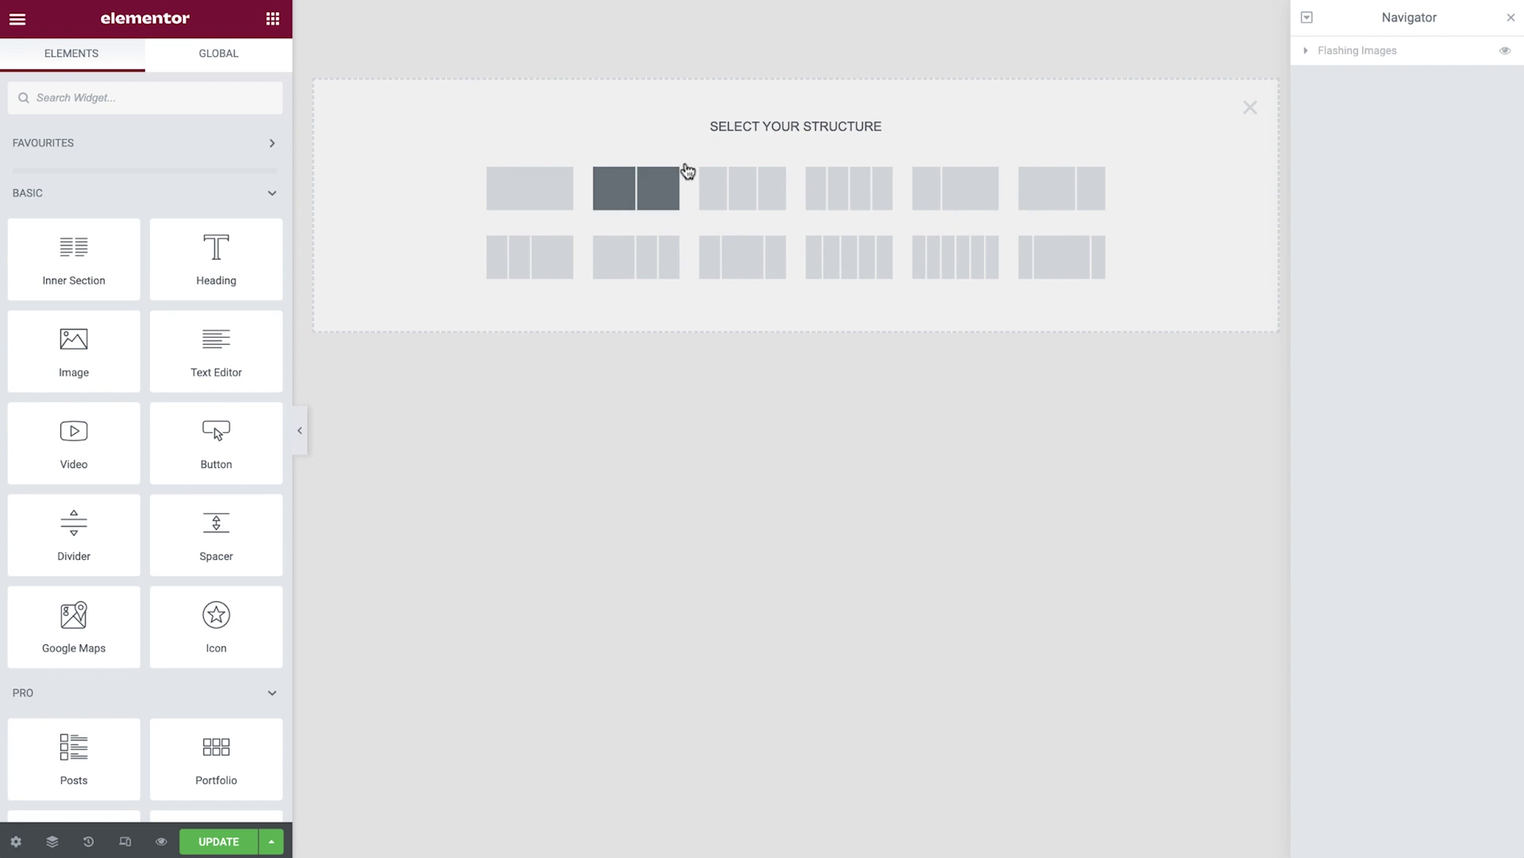
pyautogui.click(531, 196)
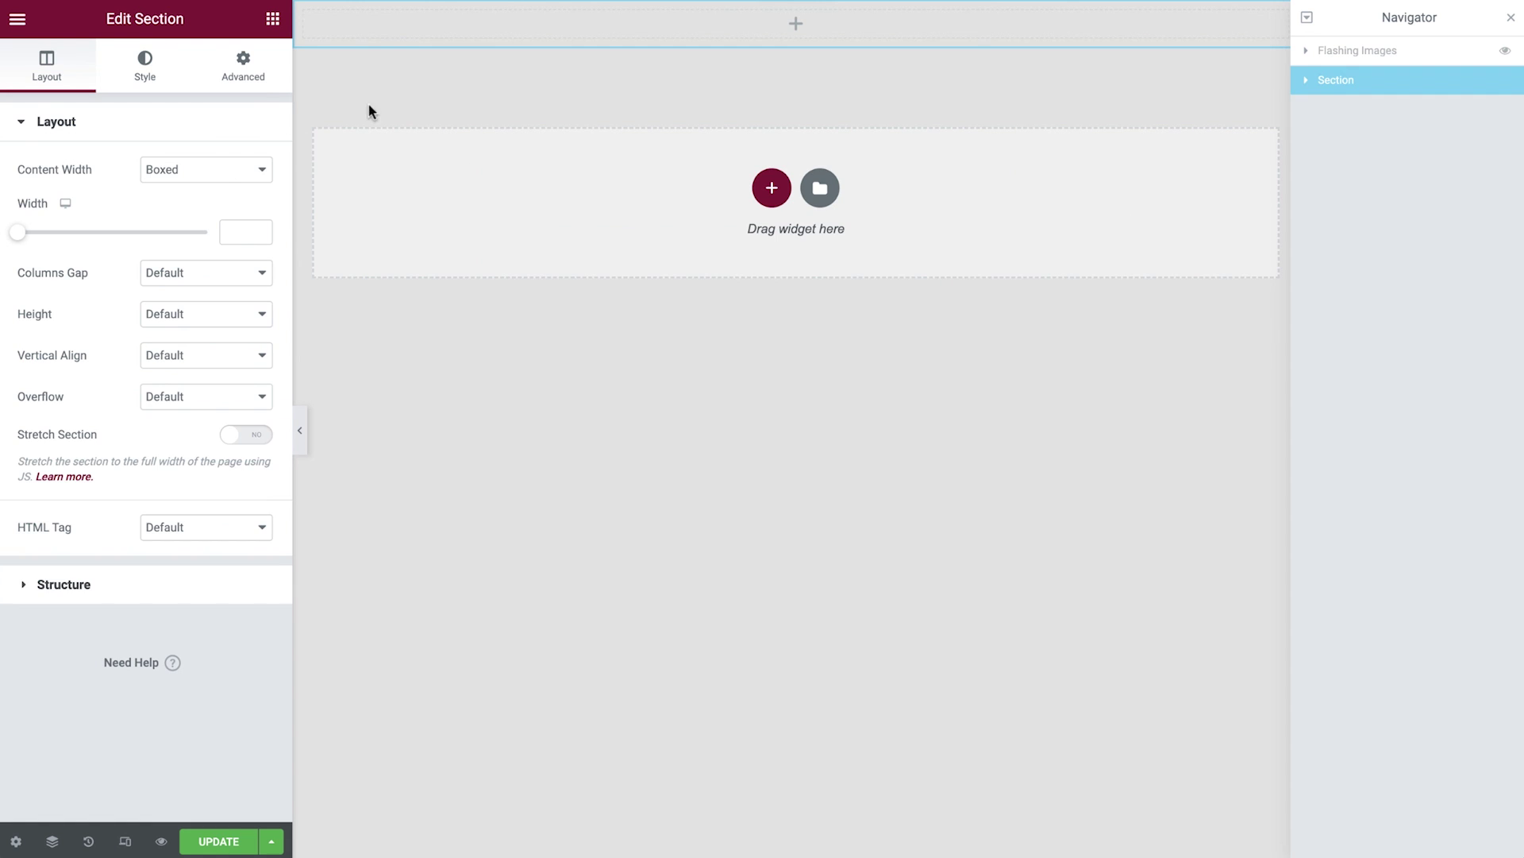
# Step: Give the new section unlinked percentage padding with the top set to 30
pyautogui.click(244, 67)
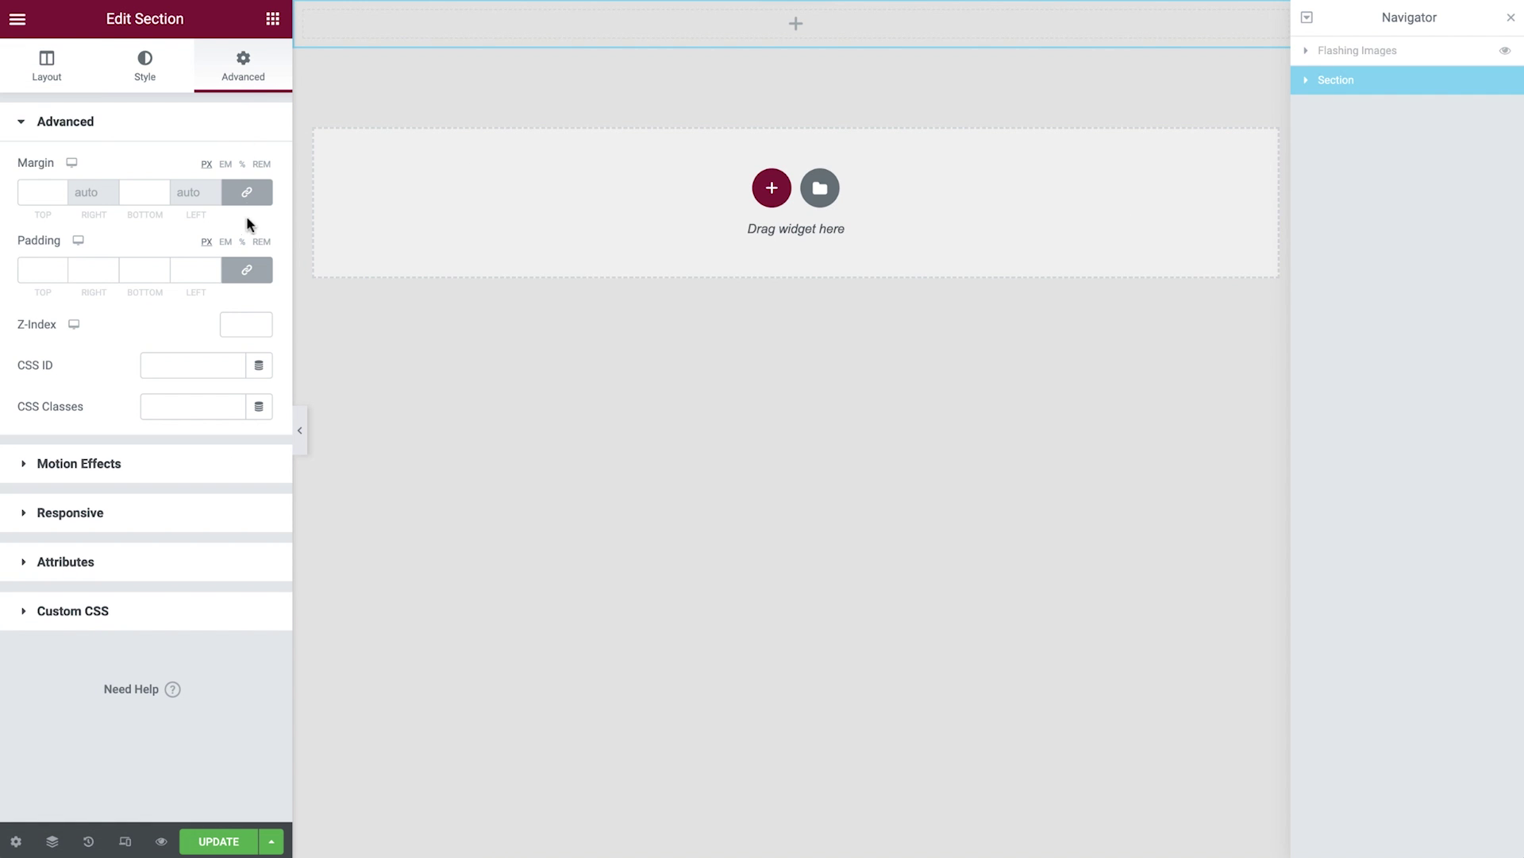
pyautogui.click(243, 241)
pyautogui.click(247, 270)
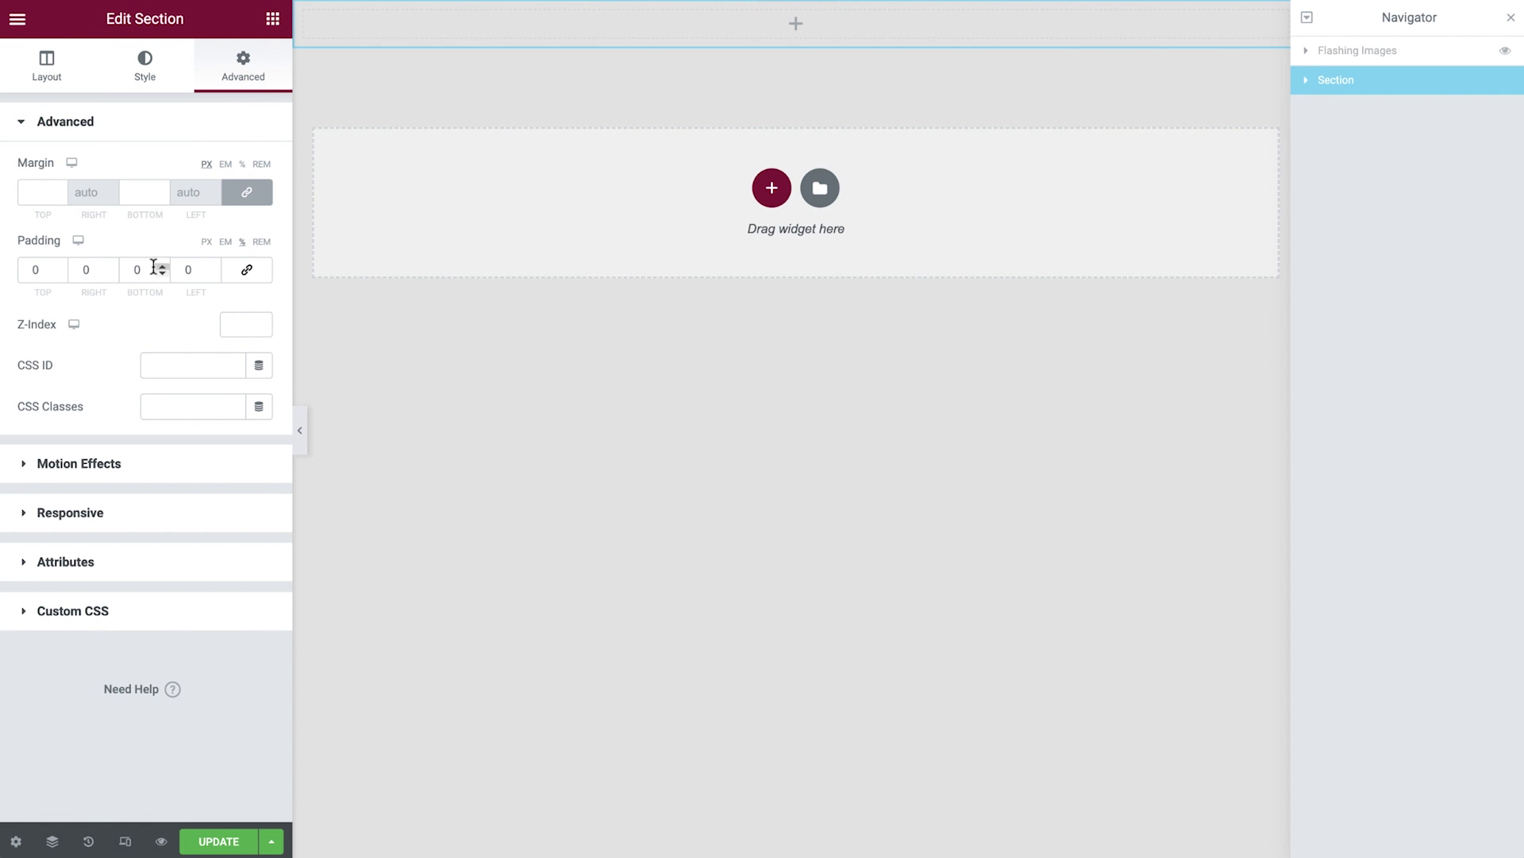
pyautogui.click(32, 270)
pyautogui.write('3')
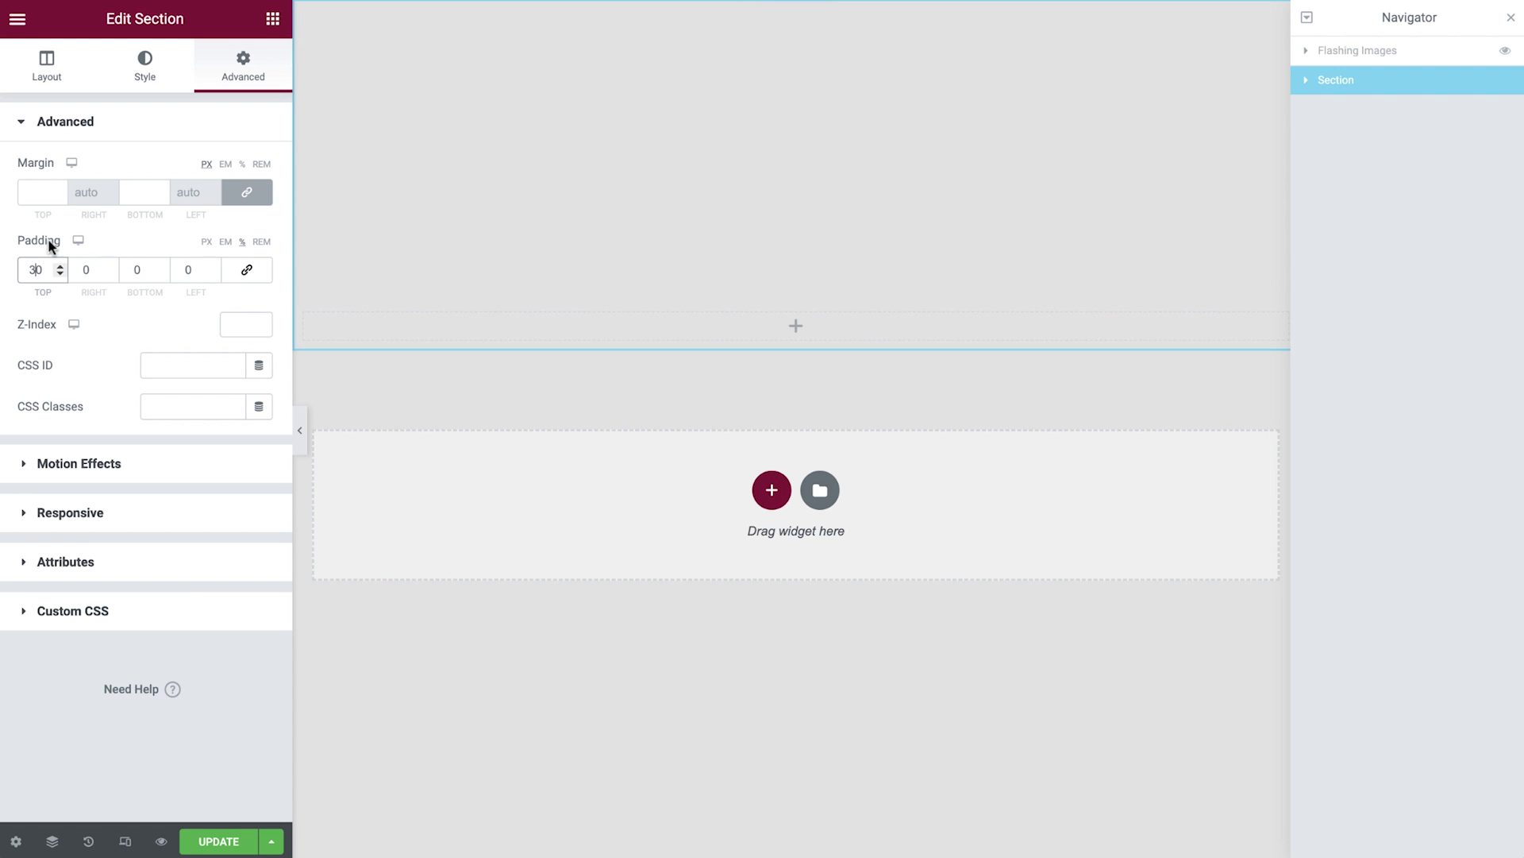
# Step: Drop a Heading widget into the new section and name it 'fashionable' in the Navigator
pyautogui.click(271, 18)
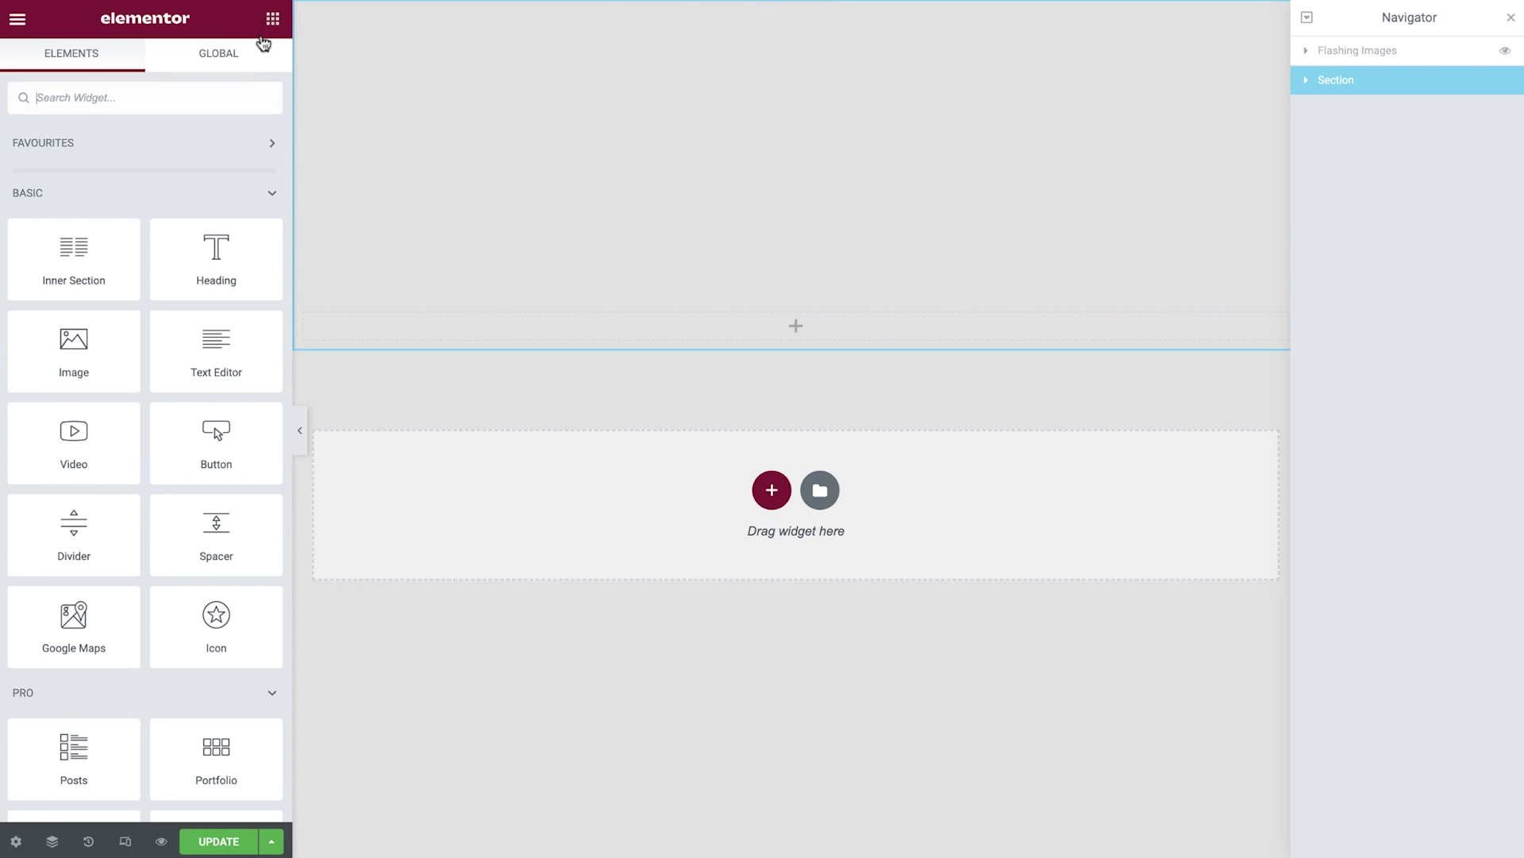
pyautogui.moveTo(212, 255); pyautogui.dragTo(528, 331)
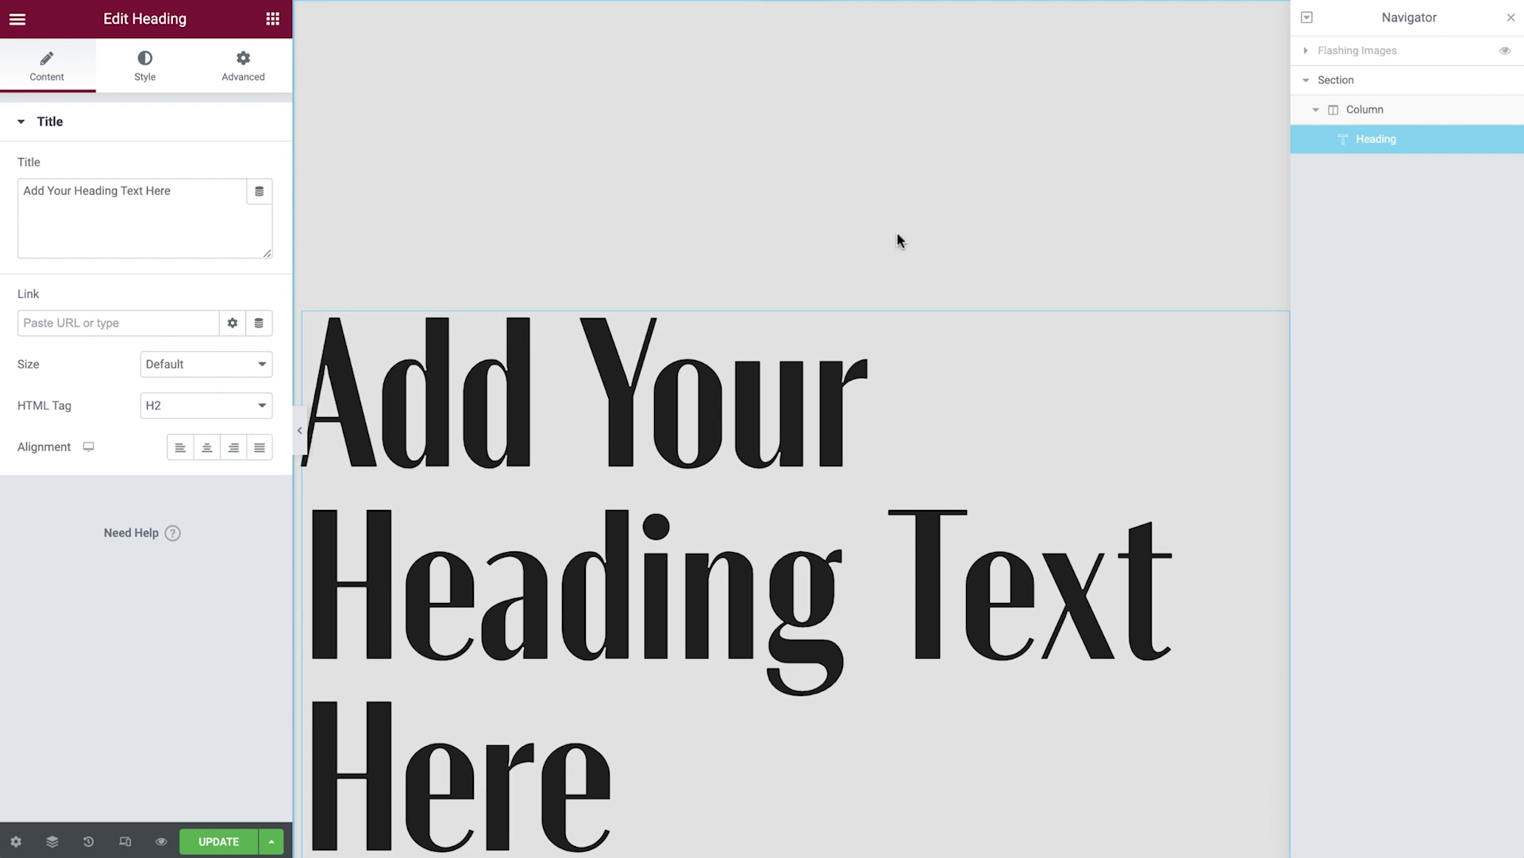
pyautogui.doubleClick(1376, 149)
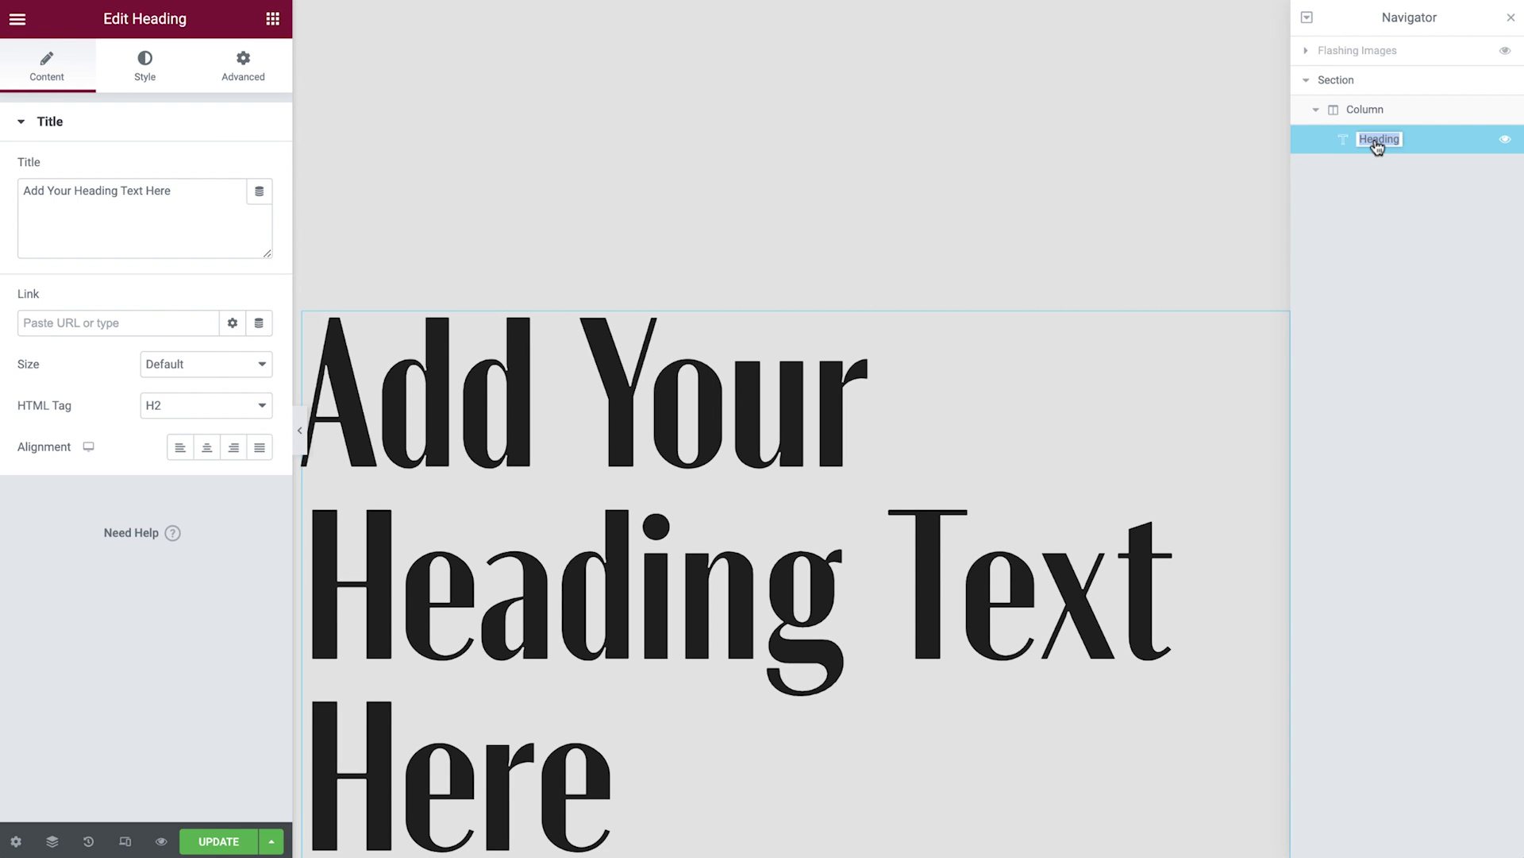
pyautogui.write('fashionable')
pyautogui.press('Return')
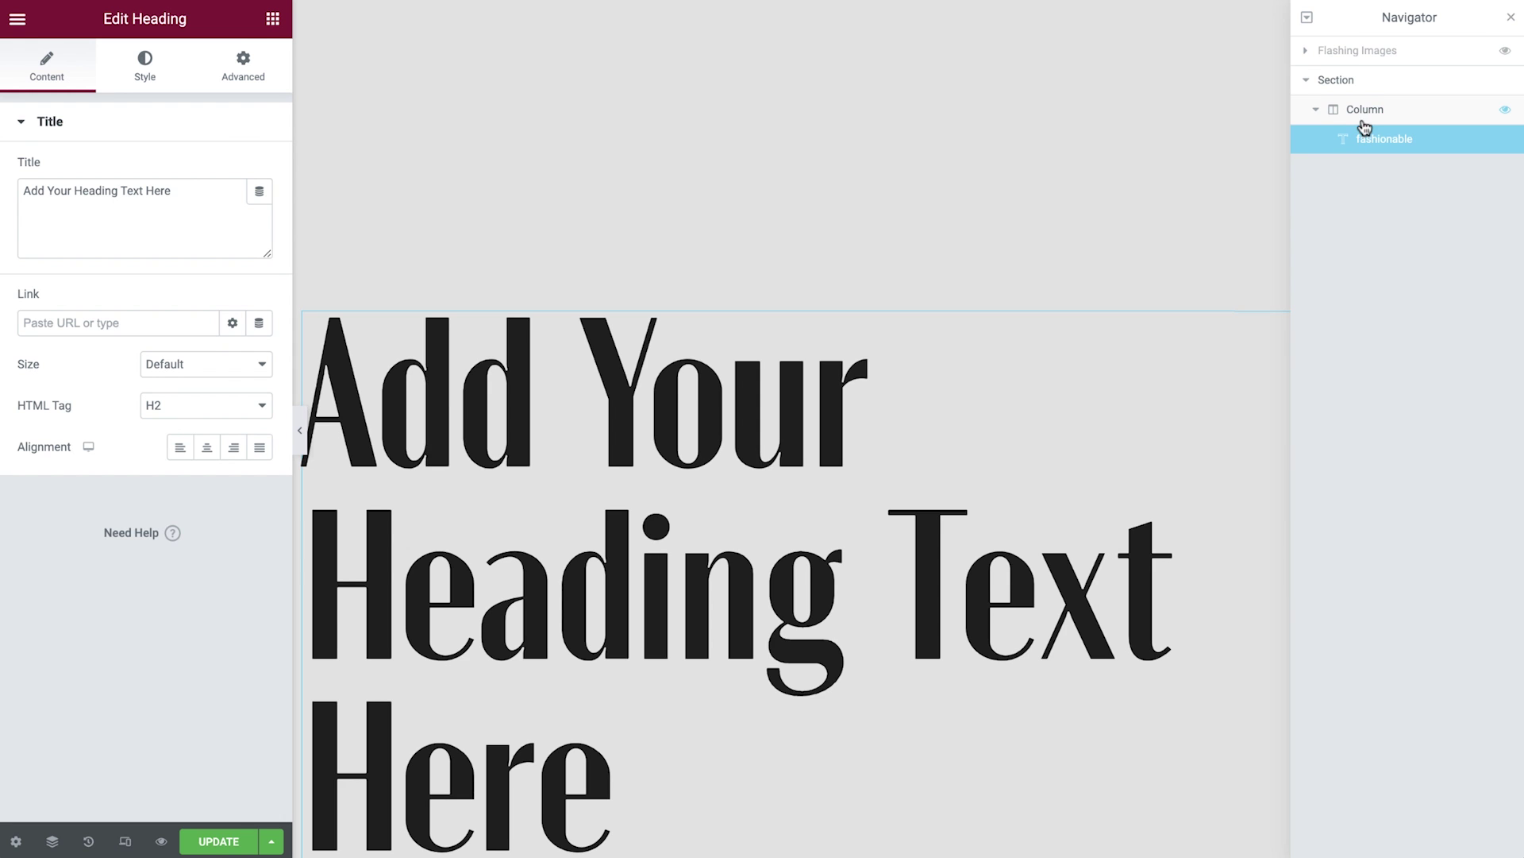
# Step: Rename the new section 'Text' in the Navigator
pyautogui.doubleClick(1339, 82)
pyautogui.write('Text')
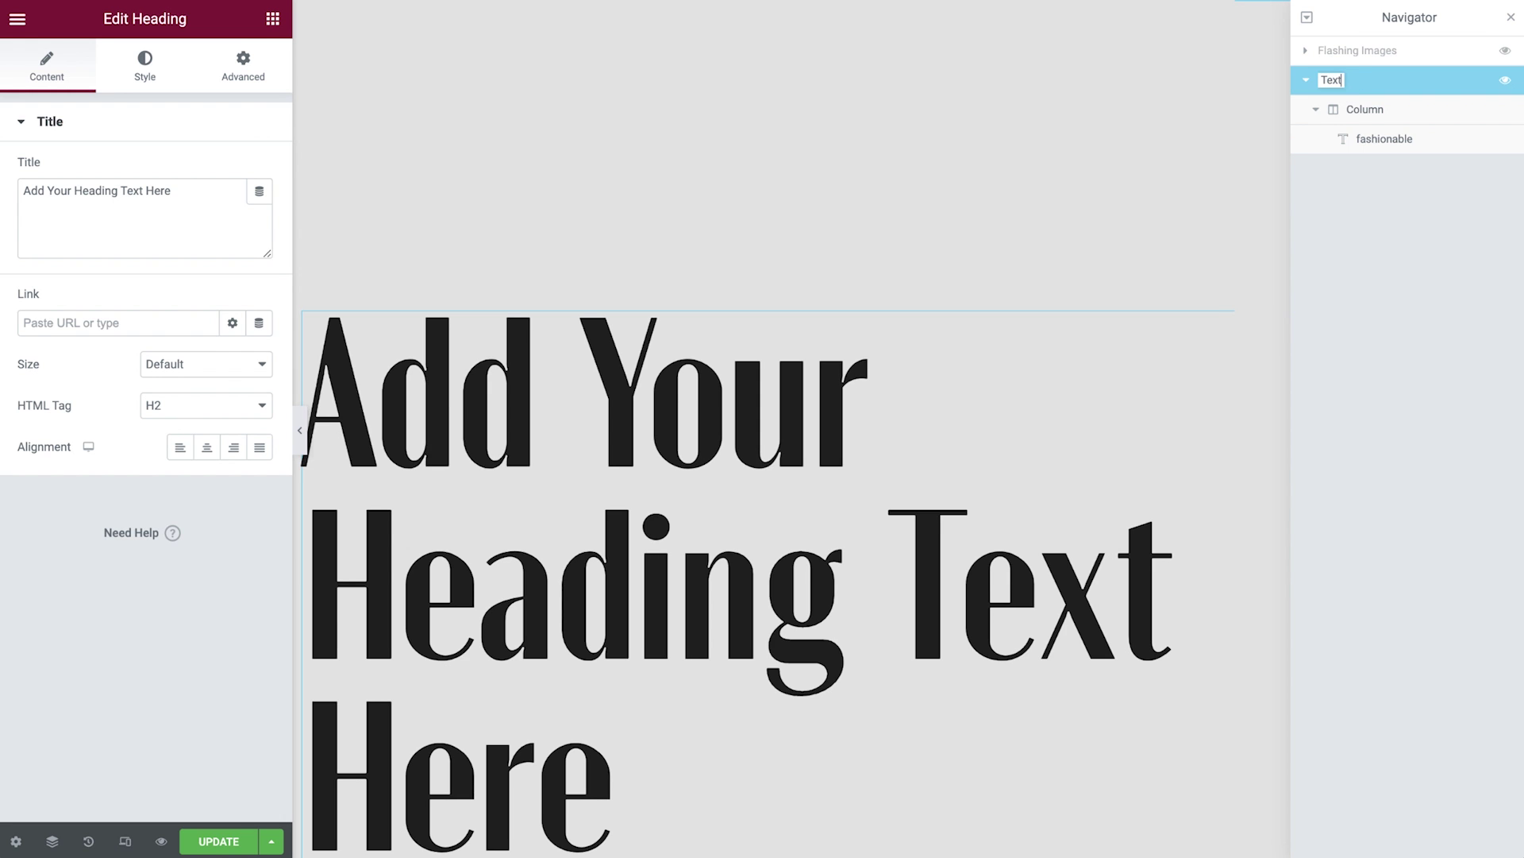
pyautogui.press('Return')
# Step: Change the heading title to 'fashionable', centre it, and confirm its Primary global font
pyautogui.click(1378, 140)
pyautogui.click(227, 224)
pyautogui.hotkey('ctrl', 'a')
pyautogui.write('fashionable')
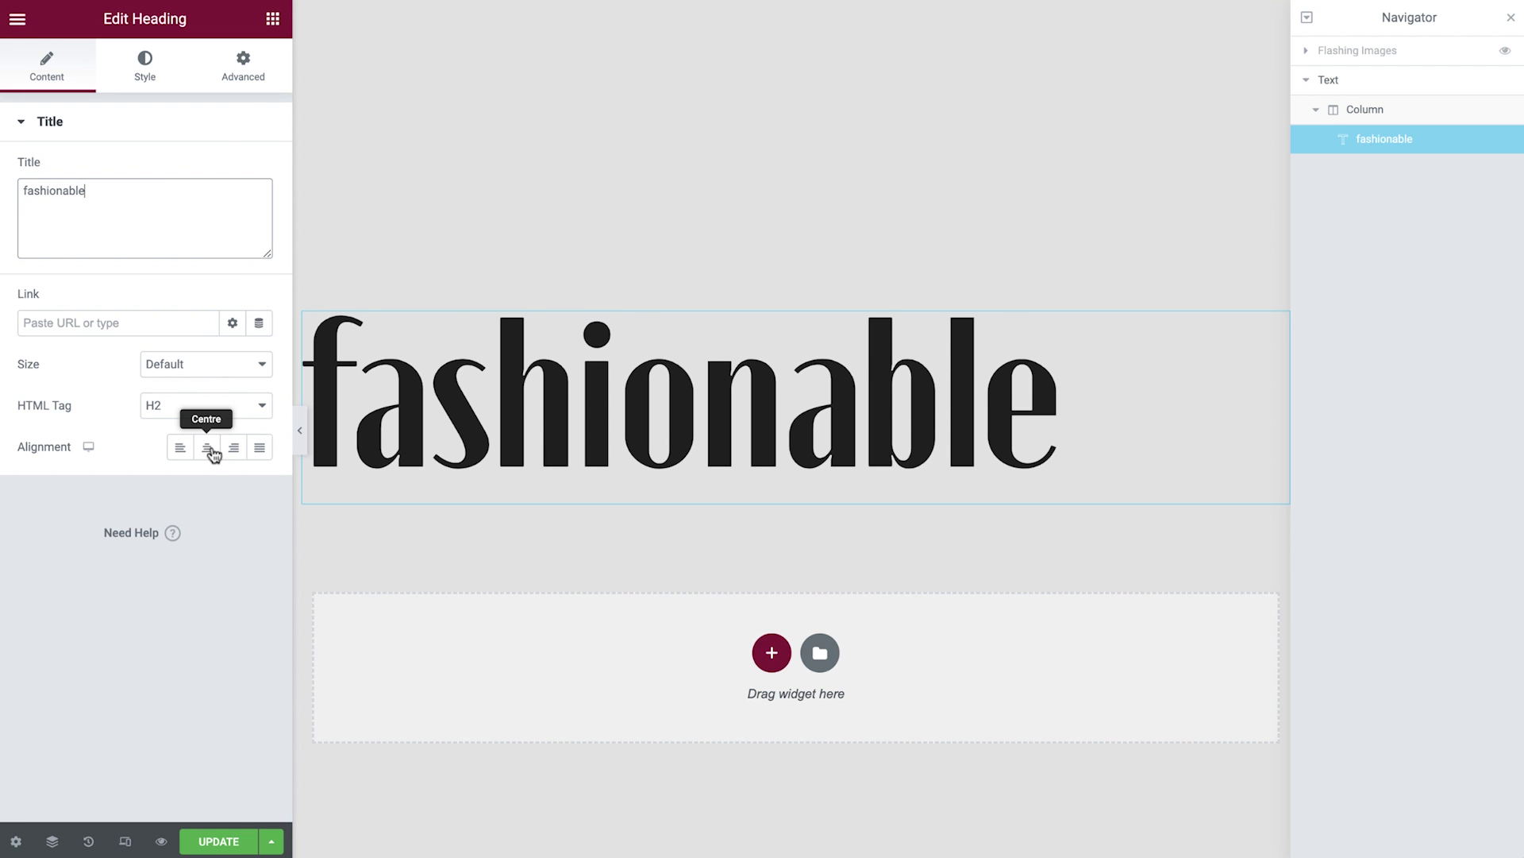
pyautogui.click(210, 454)
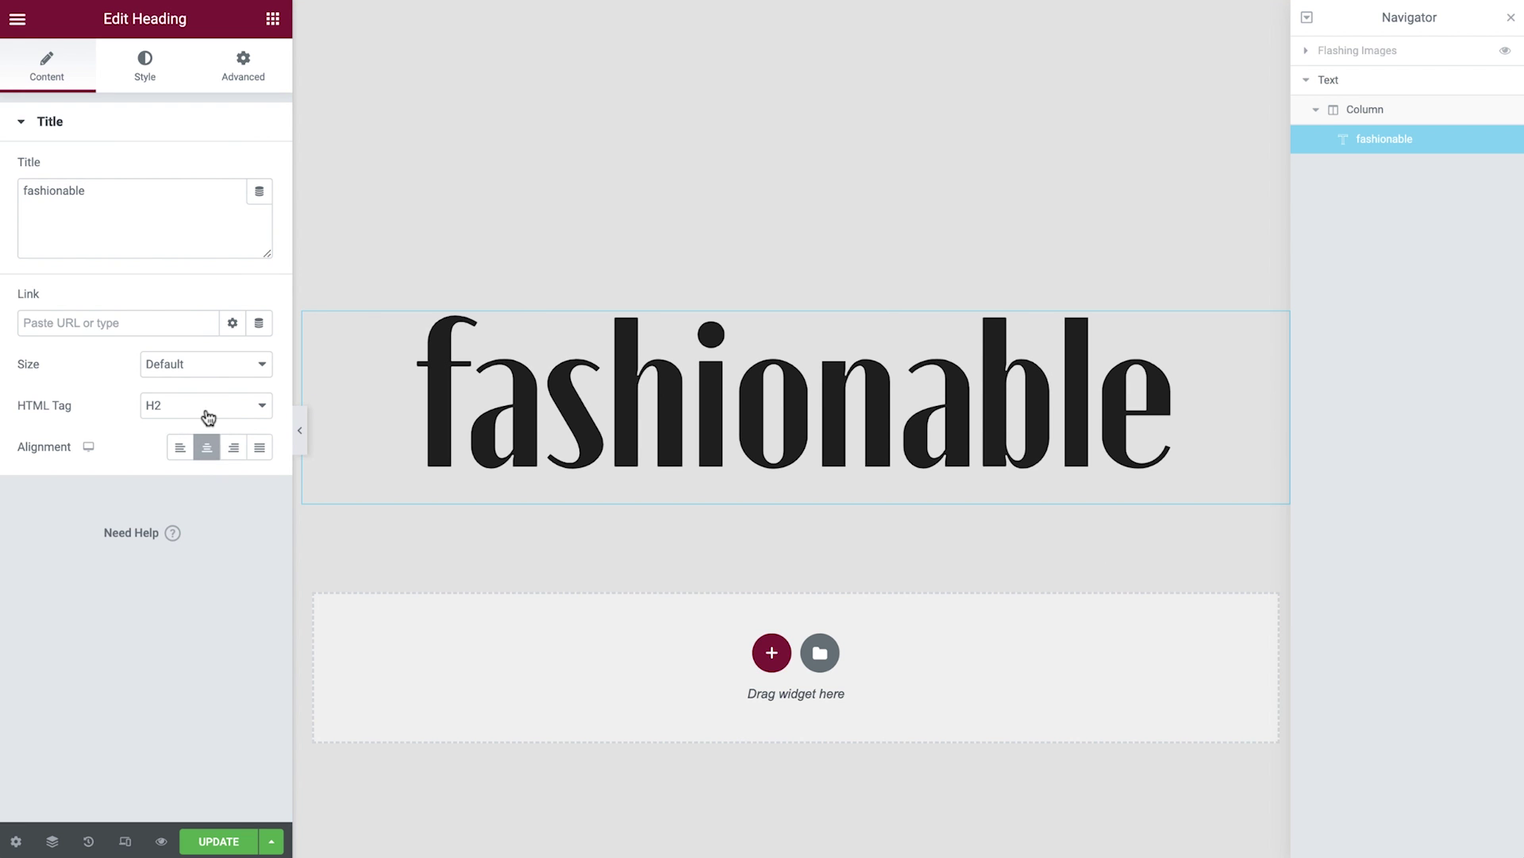
pyautogui.click(146, 75)
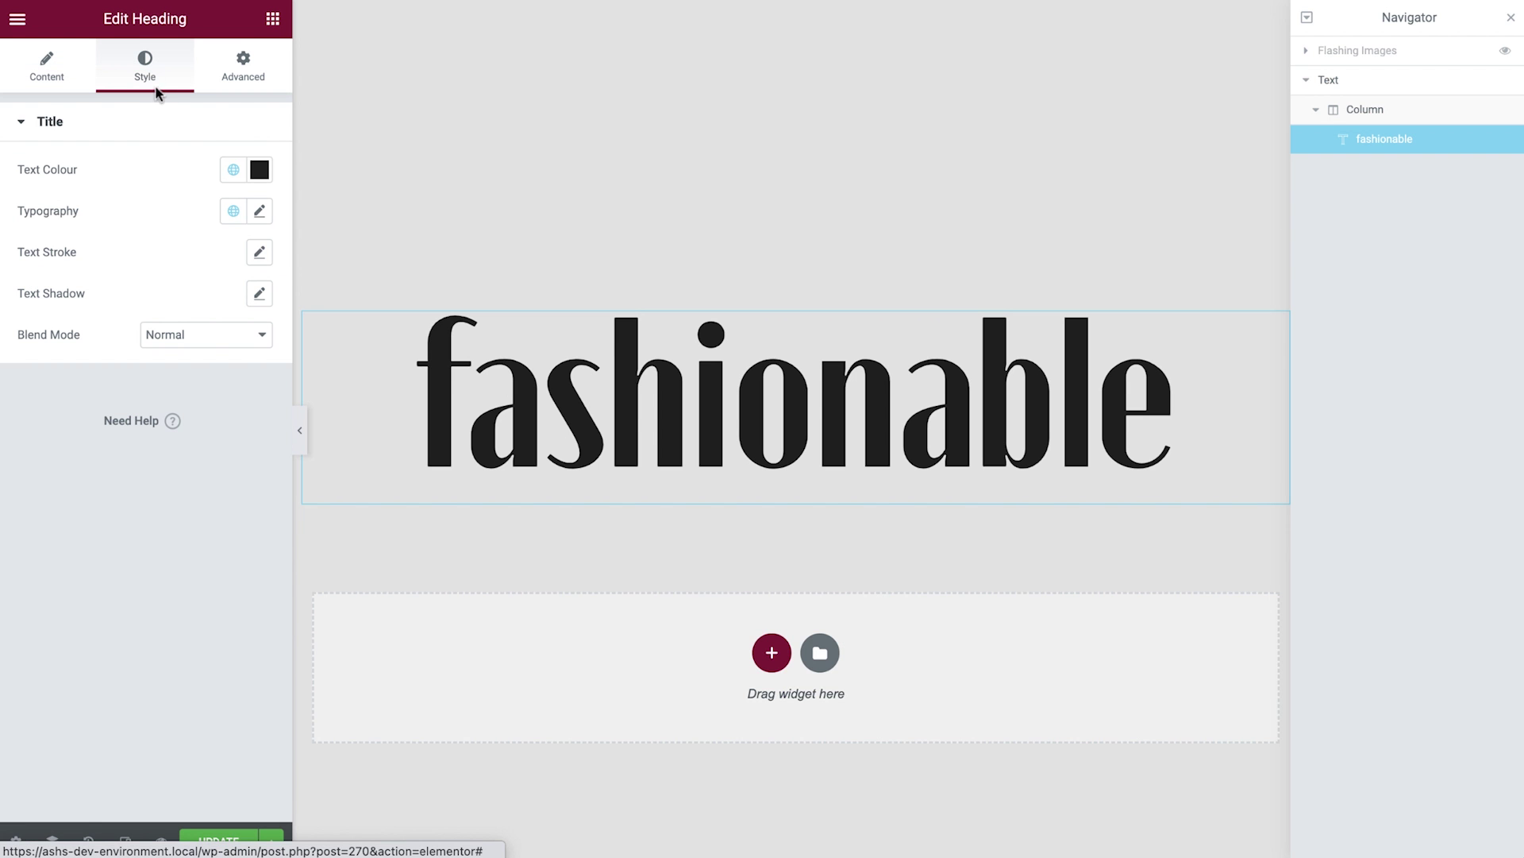
pyautogui.click(233, 212)
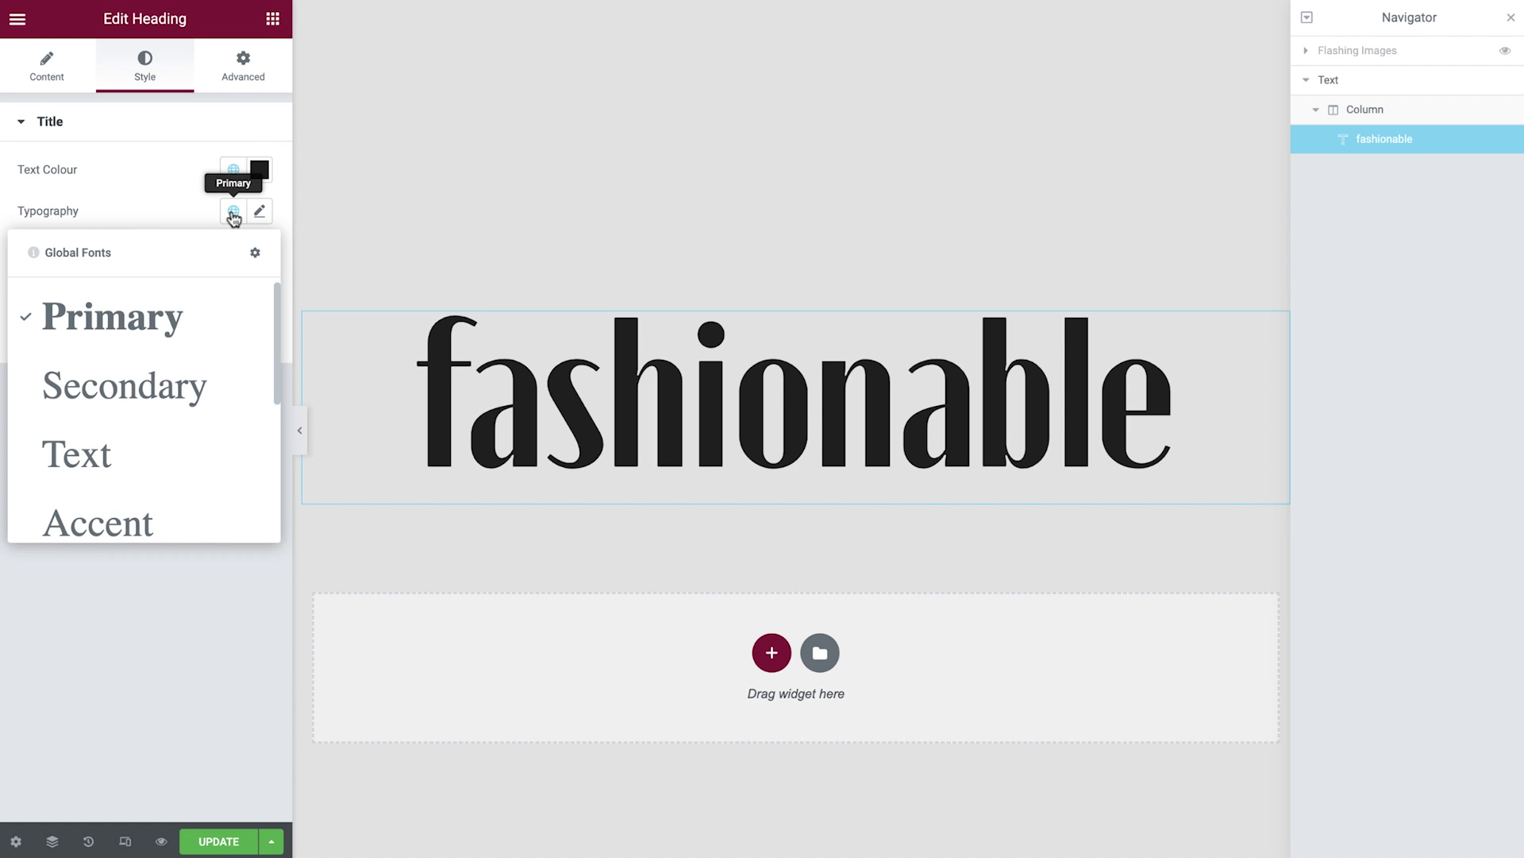
pyautogui.click(233, 217)
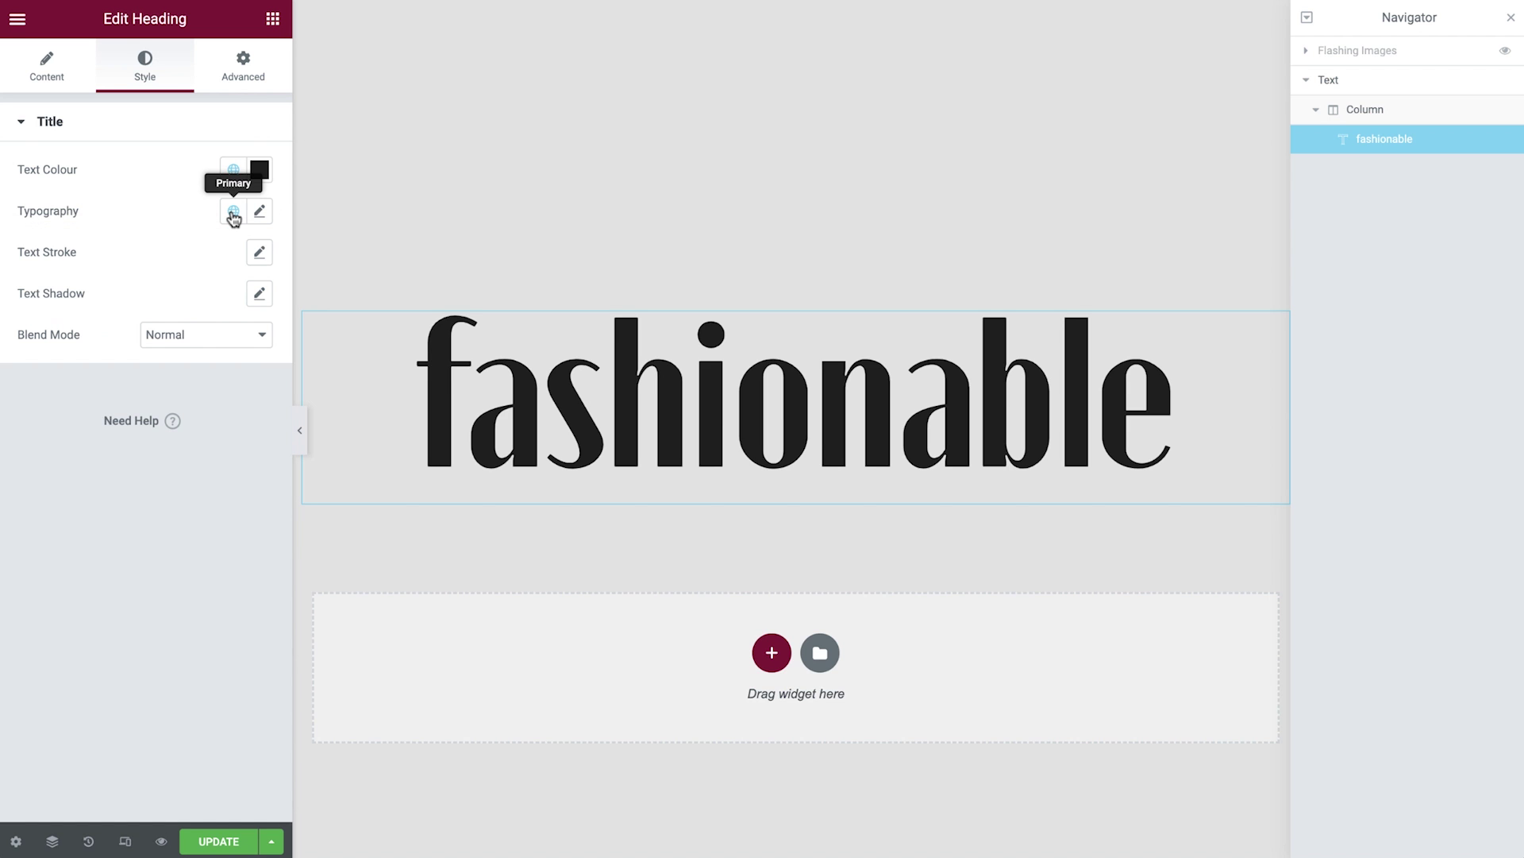
# Step: Give the fashionable heading z-index 1 and enable scrolling effects relative to Default
pyautogui.click(258, 79)
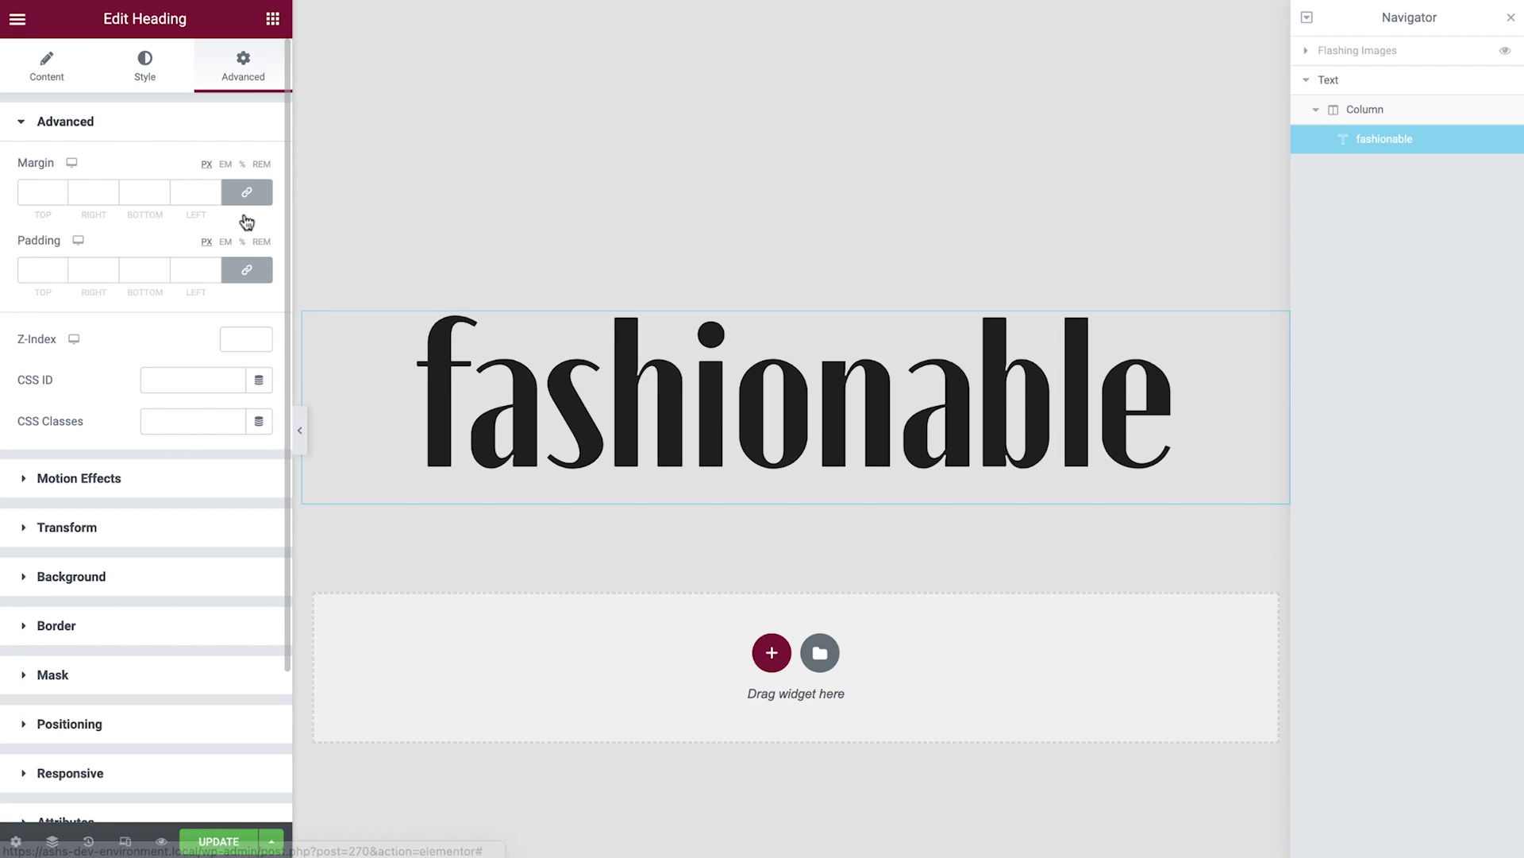
pyautogui.click(244, 339)
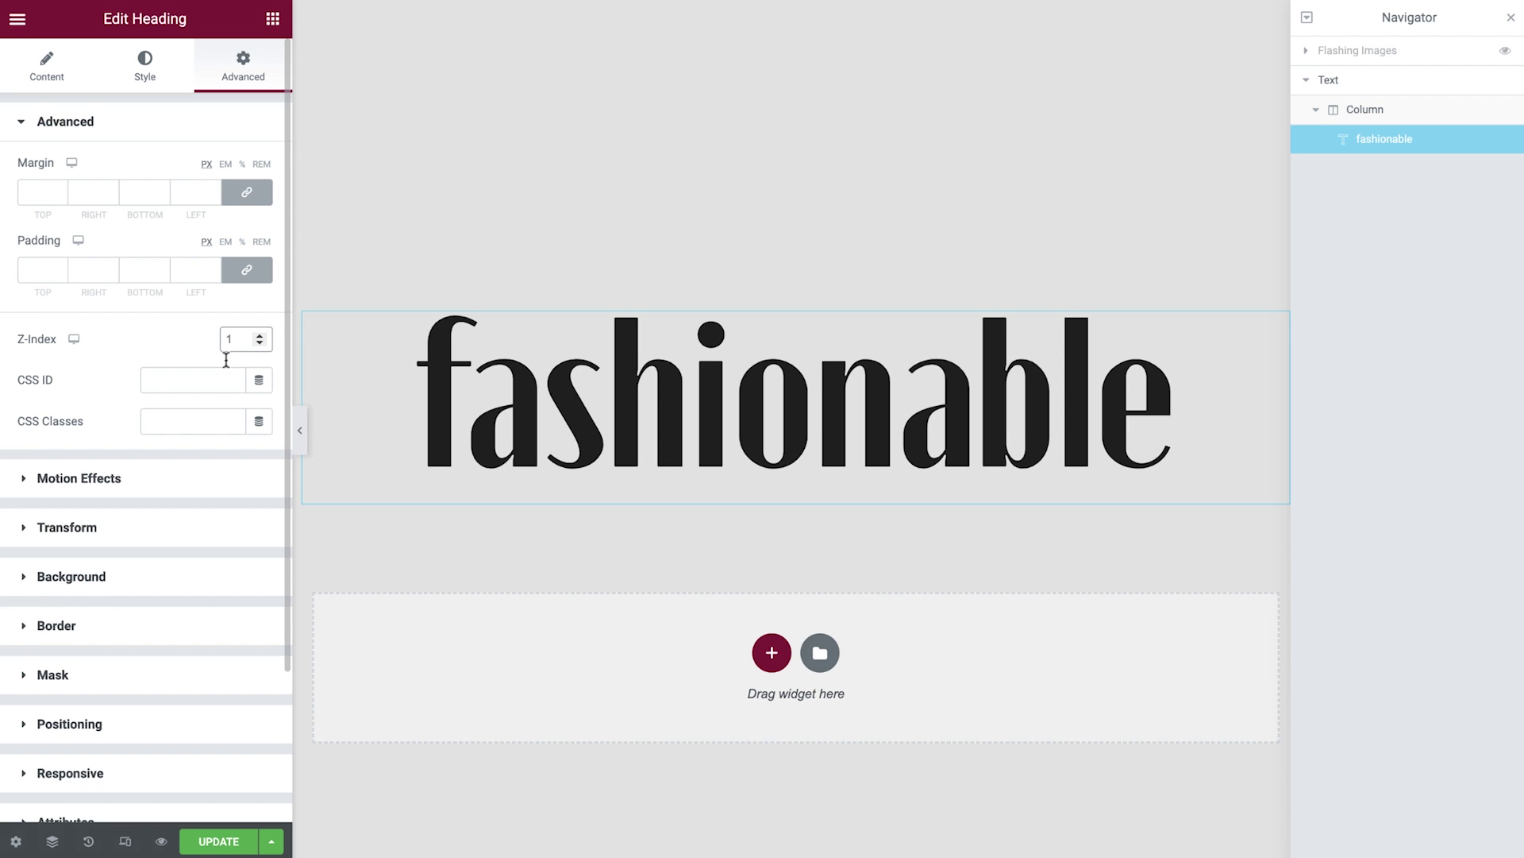
pyautogui.click(165, 482)
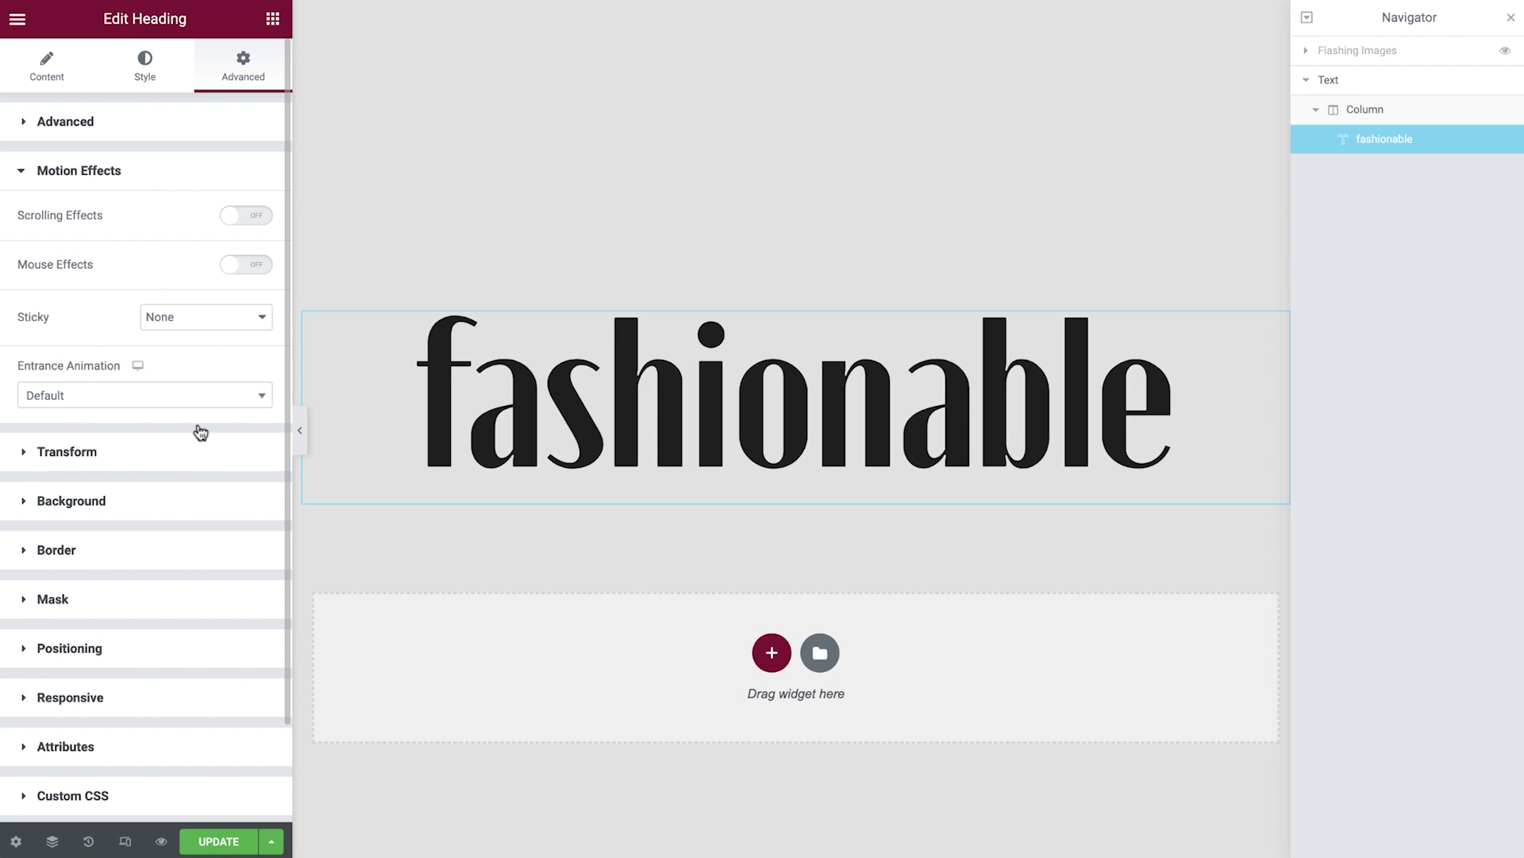
pyautogui.click(248, 222)
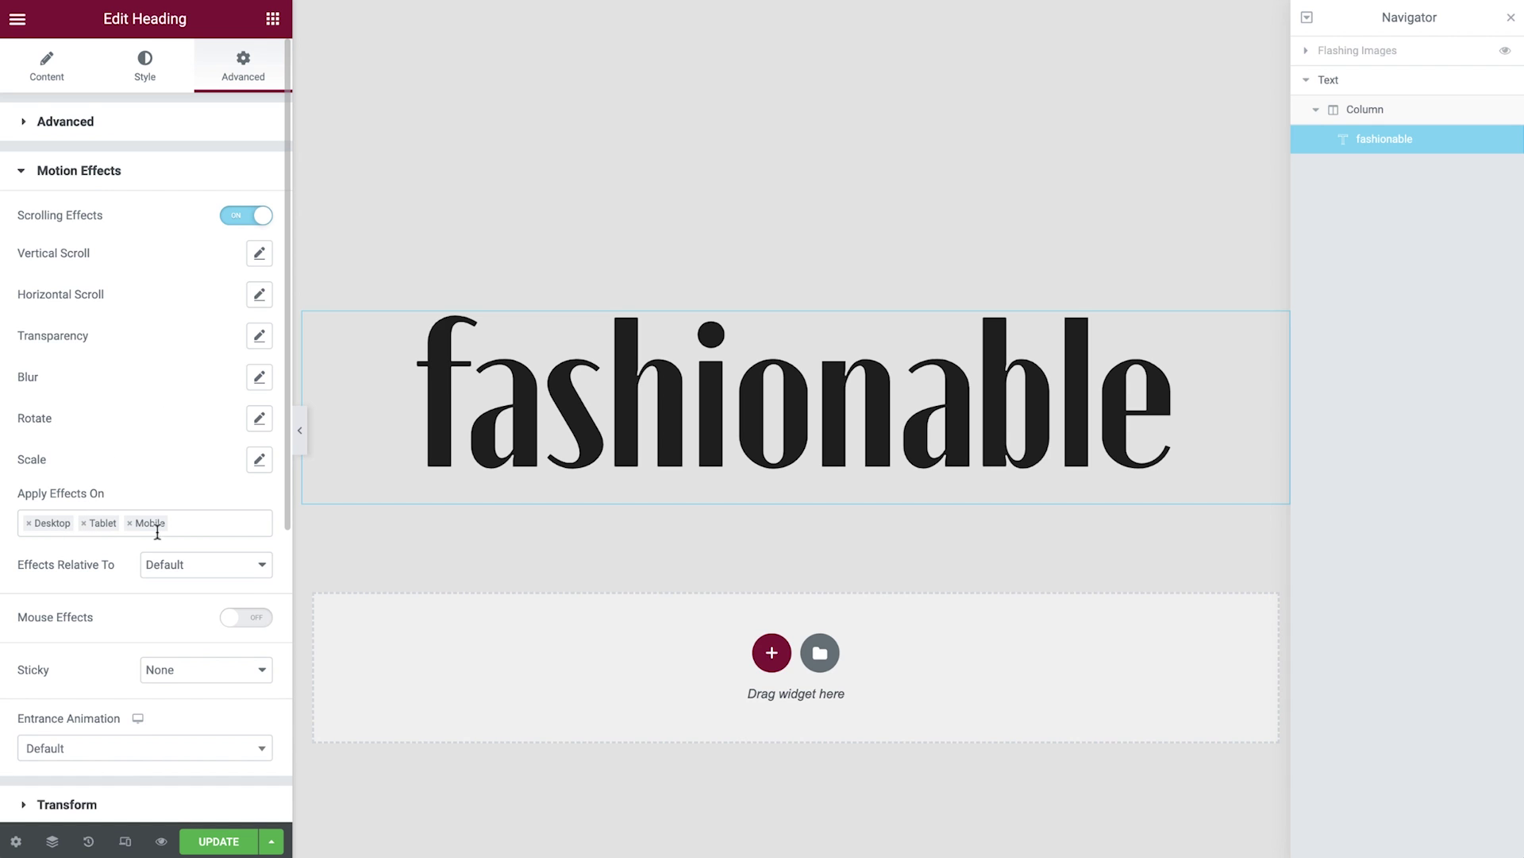
pyautogui.click(249, 573)
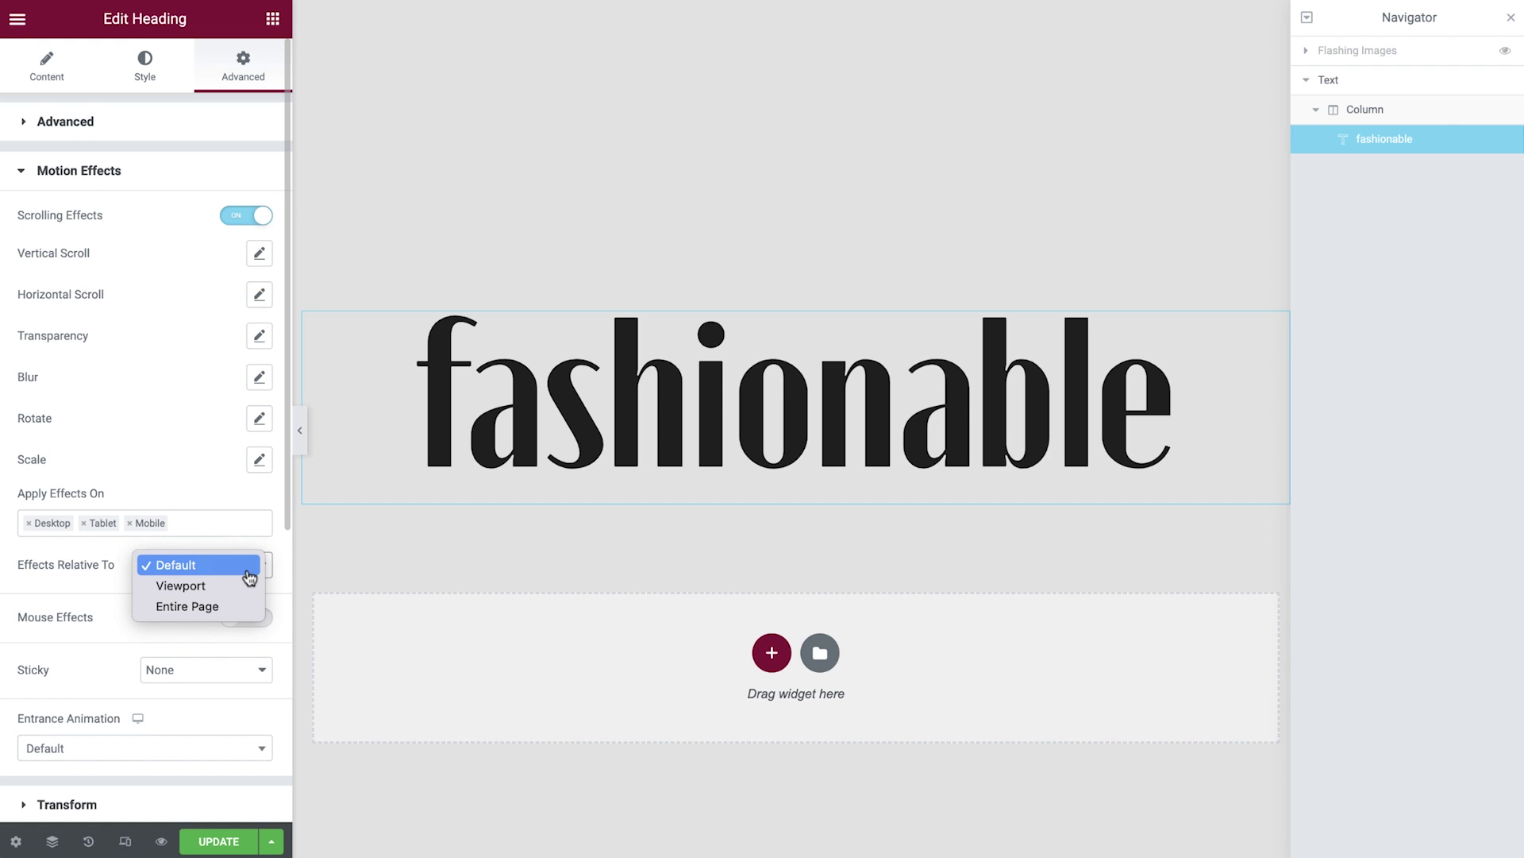
pyautogui.click(244, 567)
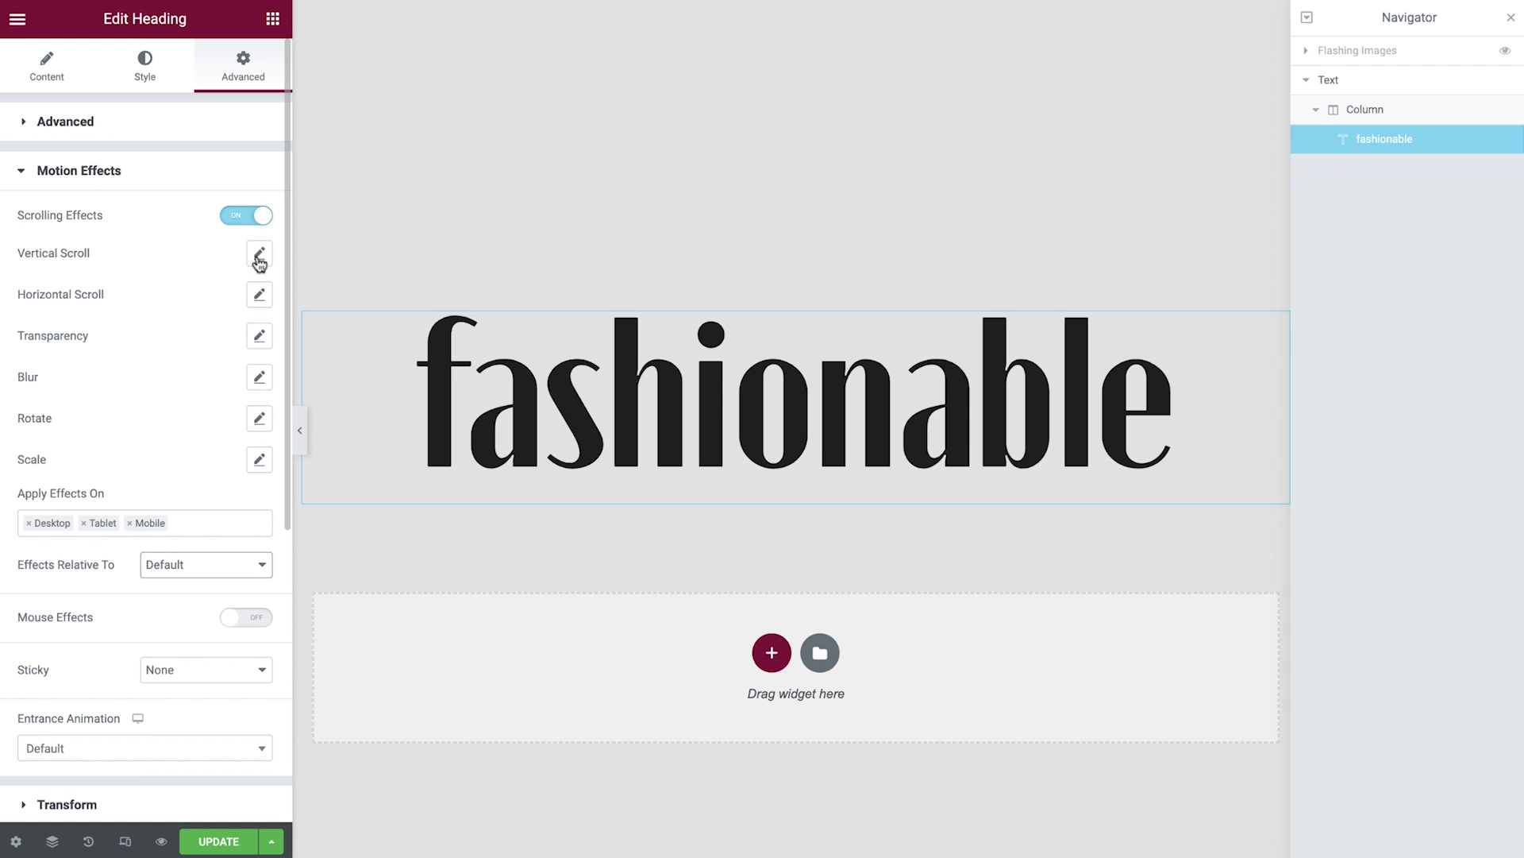
# Step: Set the vertical scroll speed to 5 and make it start at 75% of the viewport
pyautogui.click(259, 256)
pyautogui.click(229, 373)
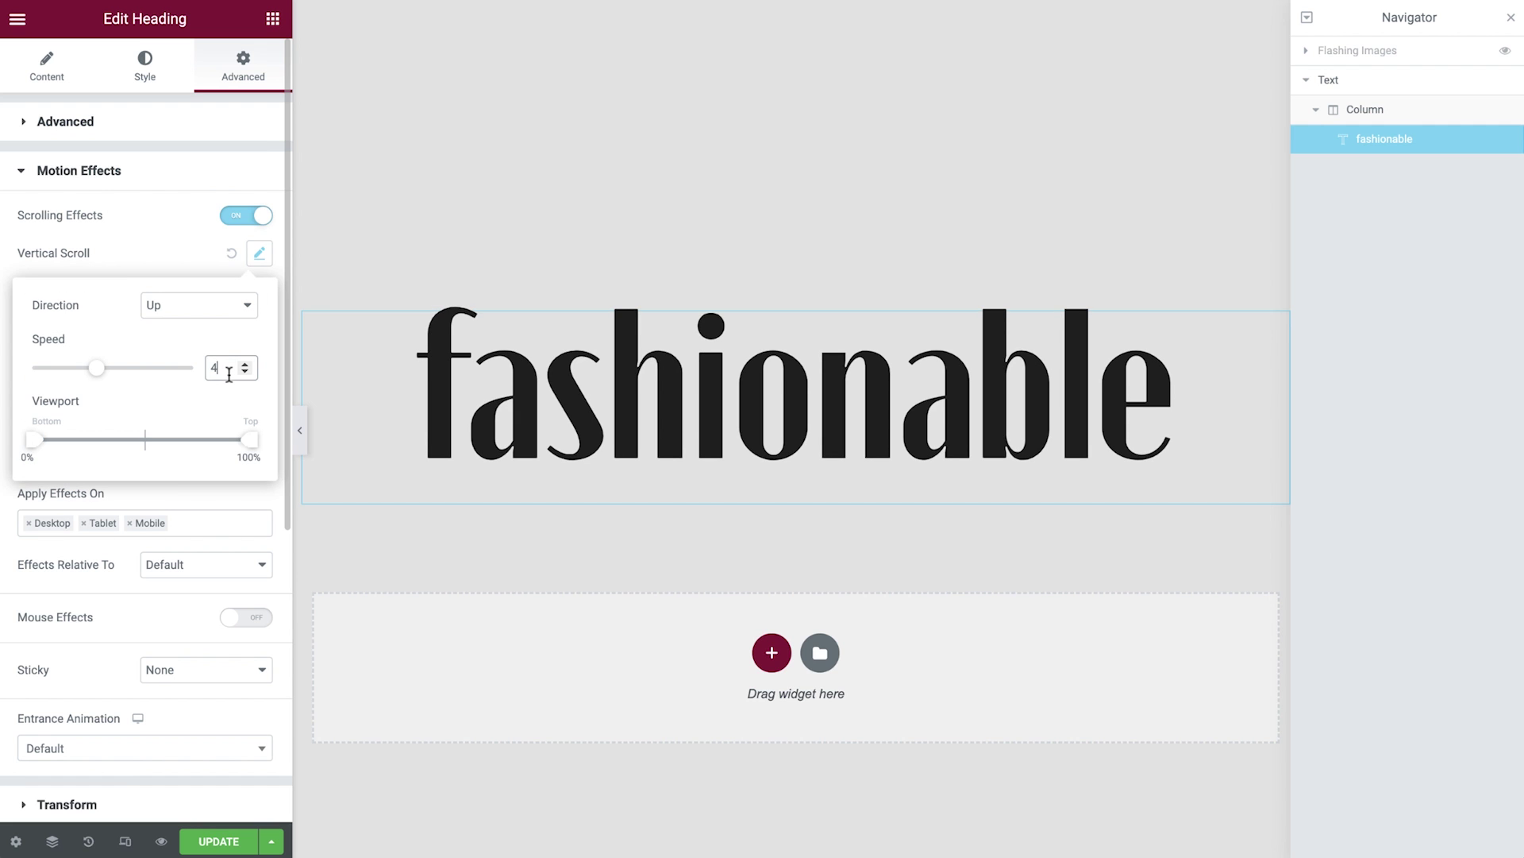
pyautogui.write('5')
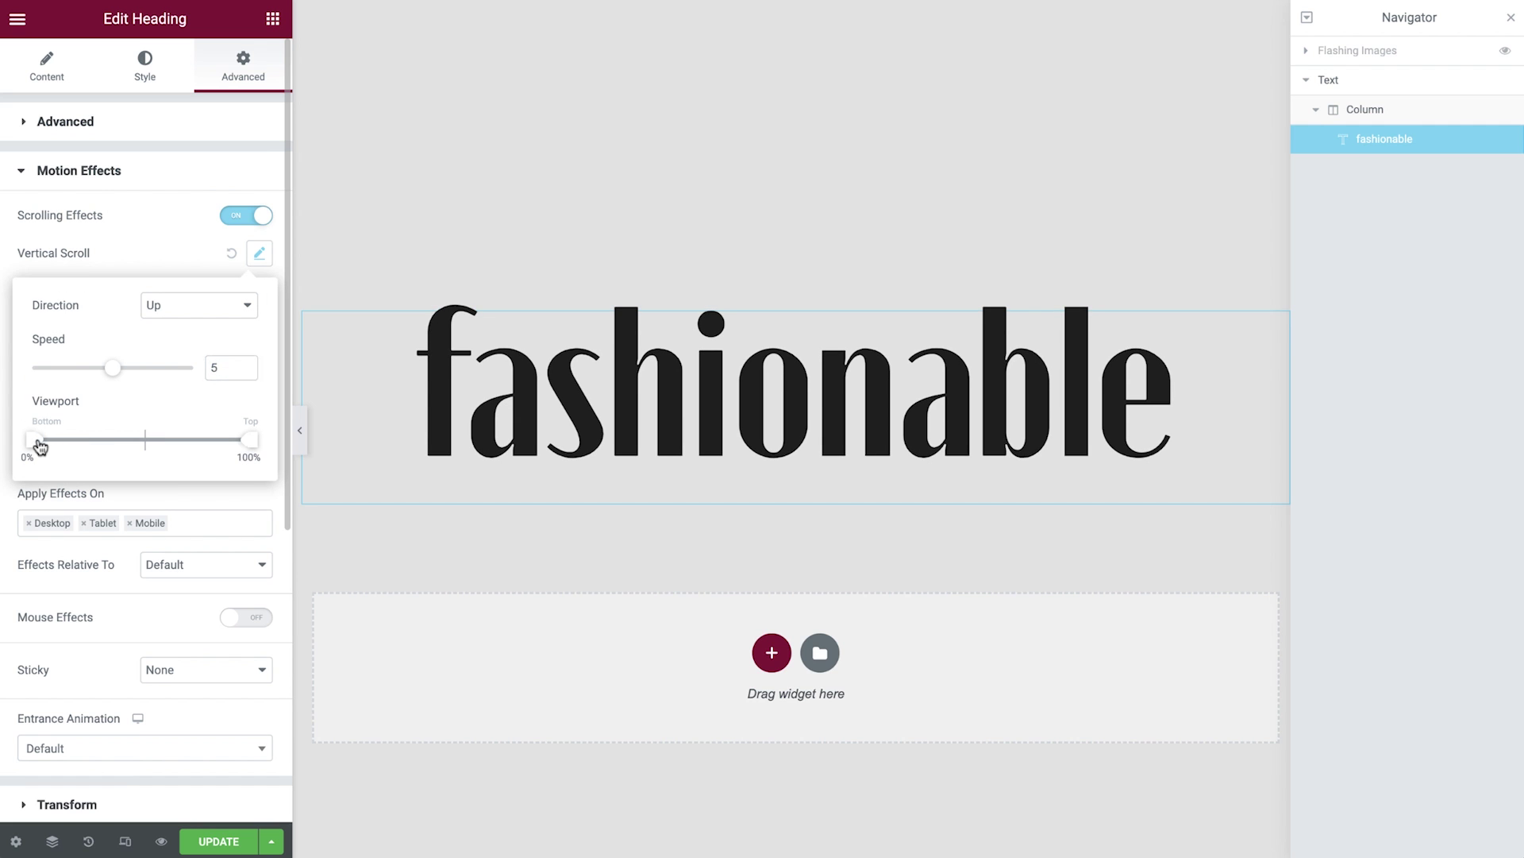
pyautogui.moveTo(35, 442); pyautogui.dragTo(204, 434)
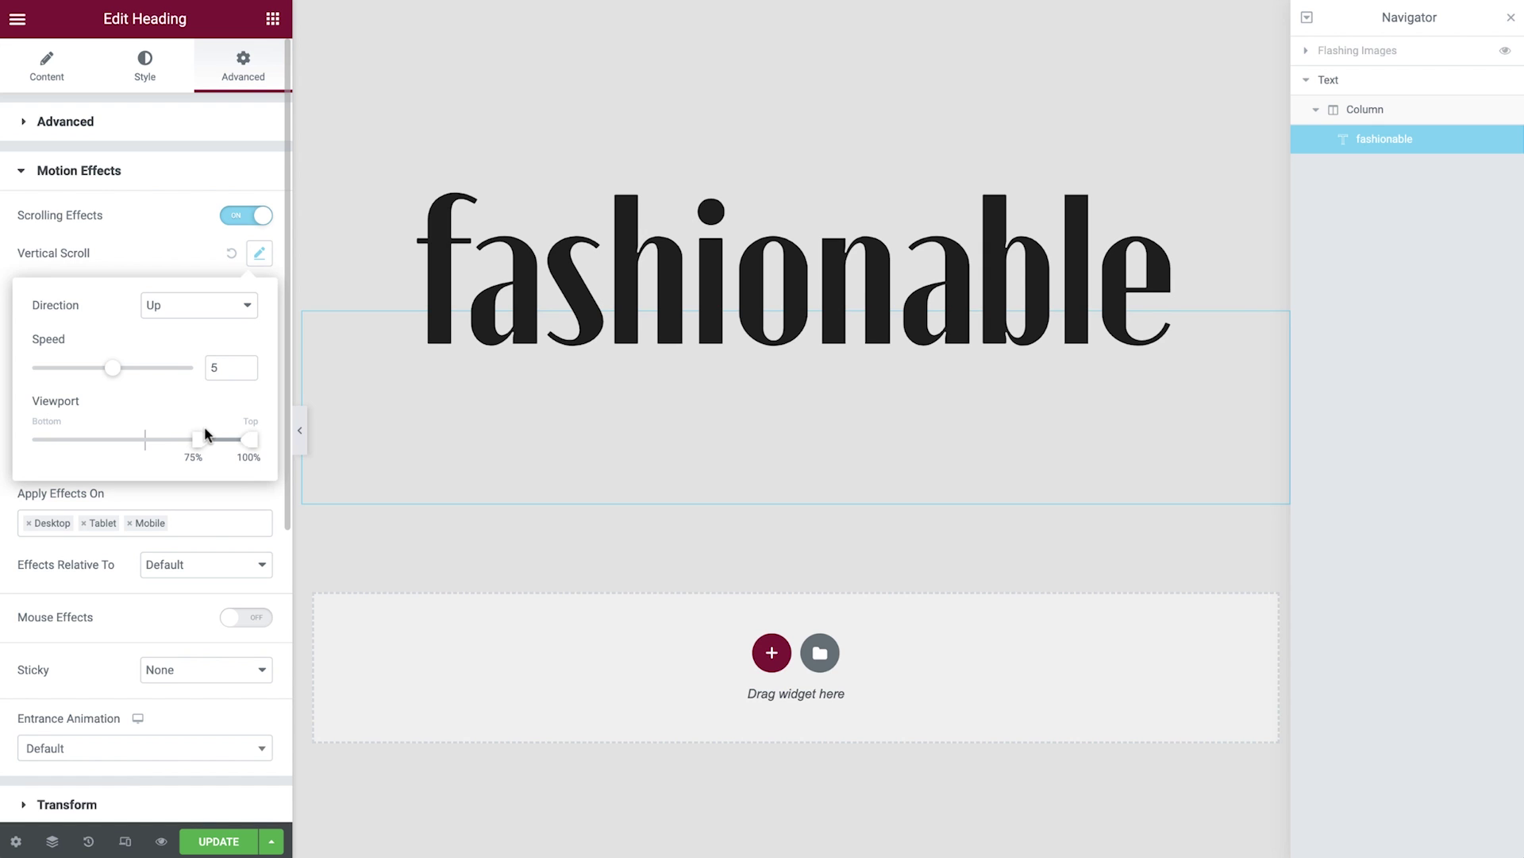
pyautogui.click(178, 261)
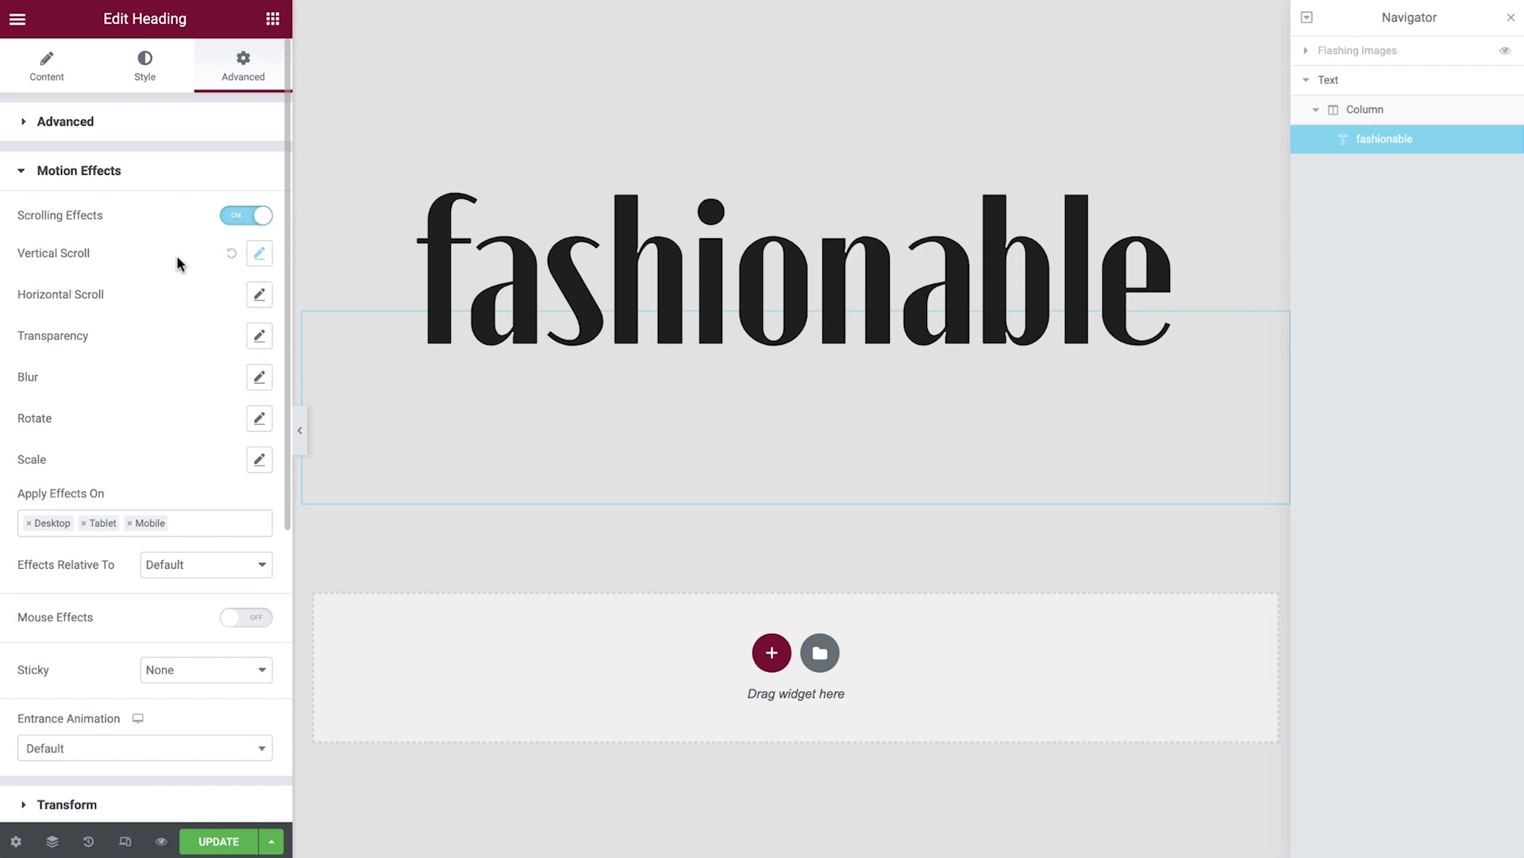
# Step: Add a Scale effect with speed 10 over a 70%–90% viewport range
pyautogui.click(257, 461)
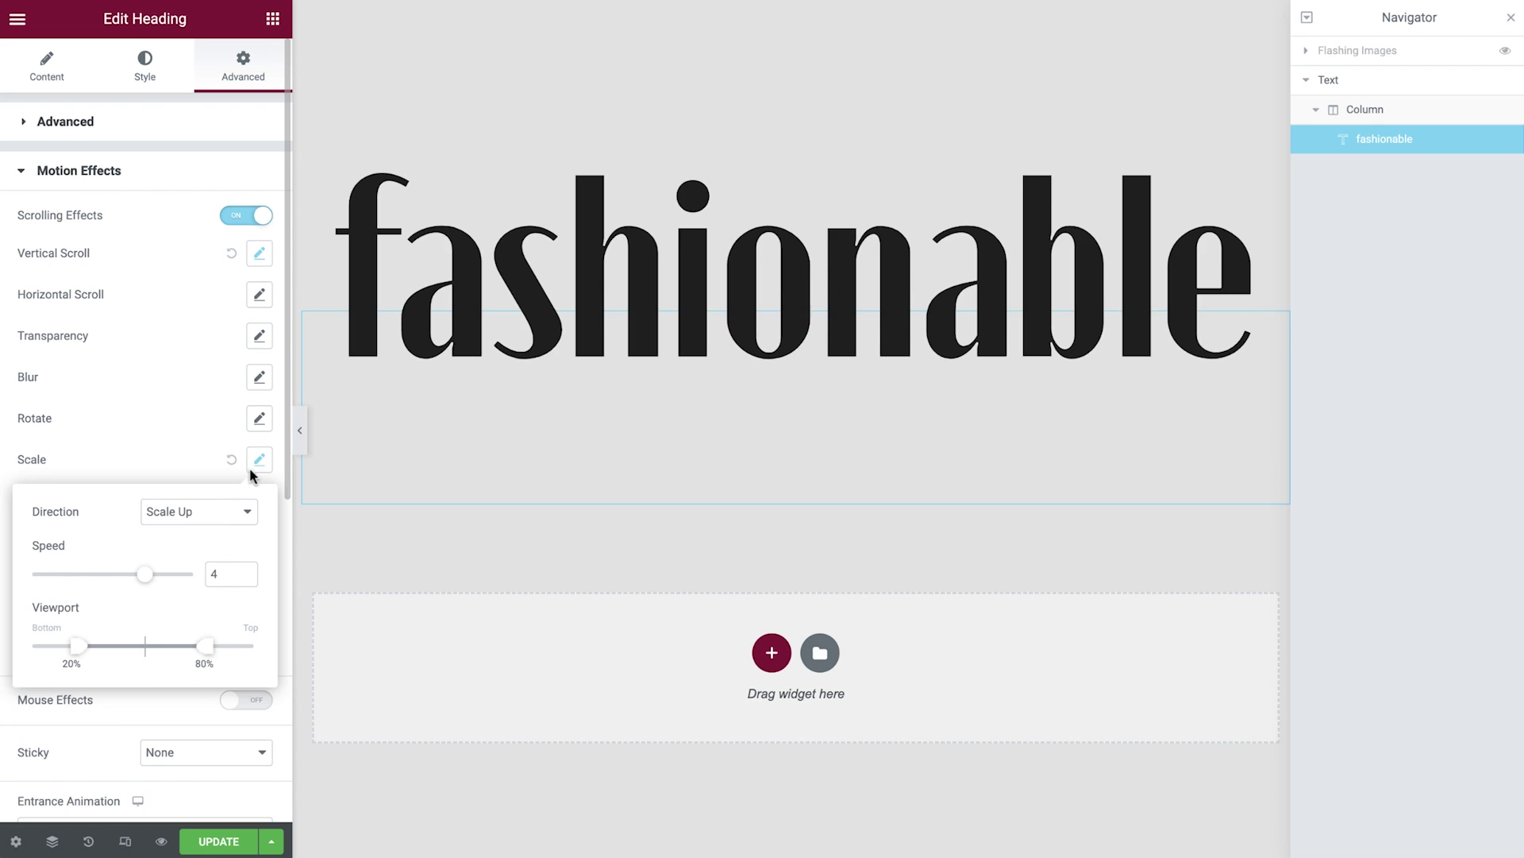
pyautogui.doubleClick(216, 573)
pyautogui.write('10')
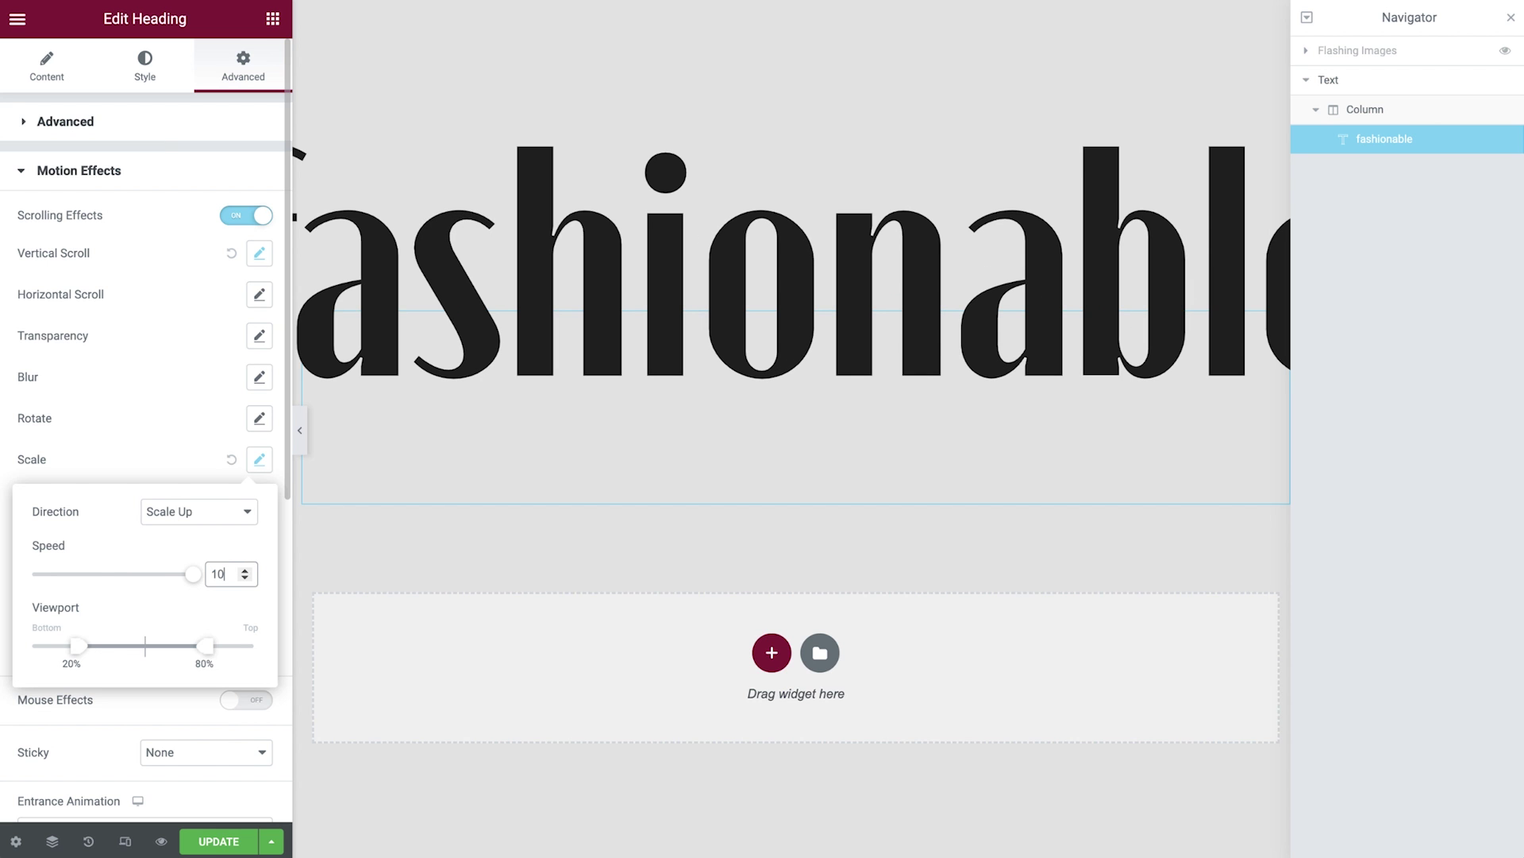
pyautogui.moveTo(205, 645); pyautogui.dragTo(228, 645)
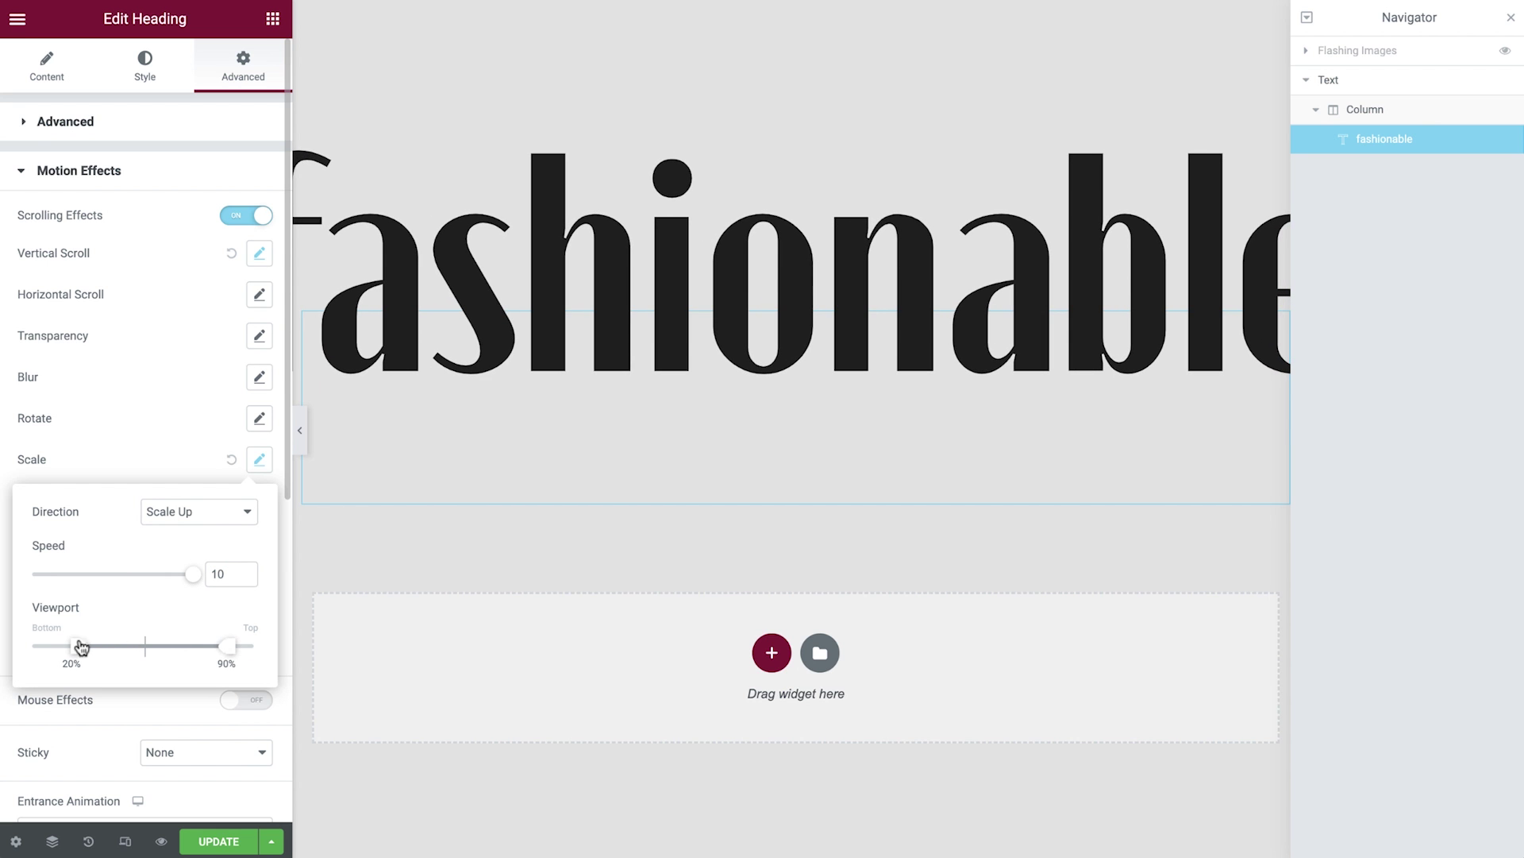
pyautogui.moveTo(77, 650); pyautogui.dragTo(189, 640)
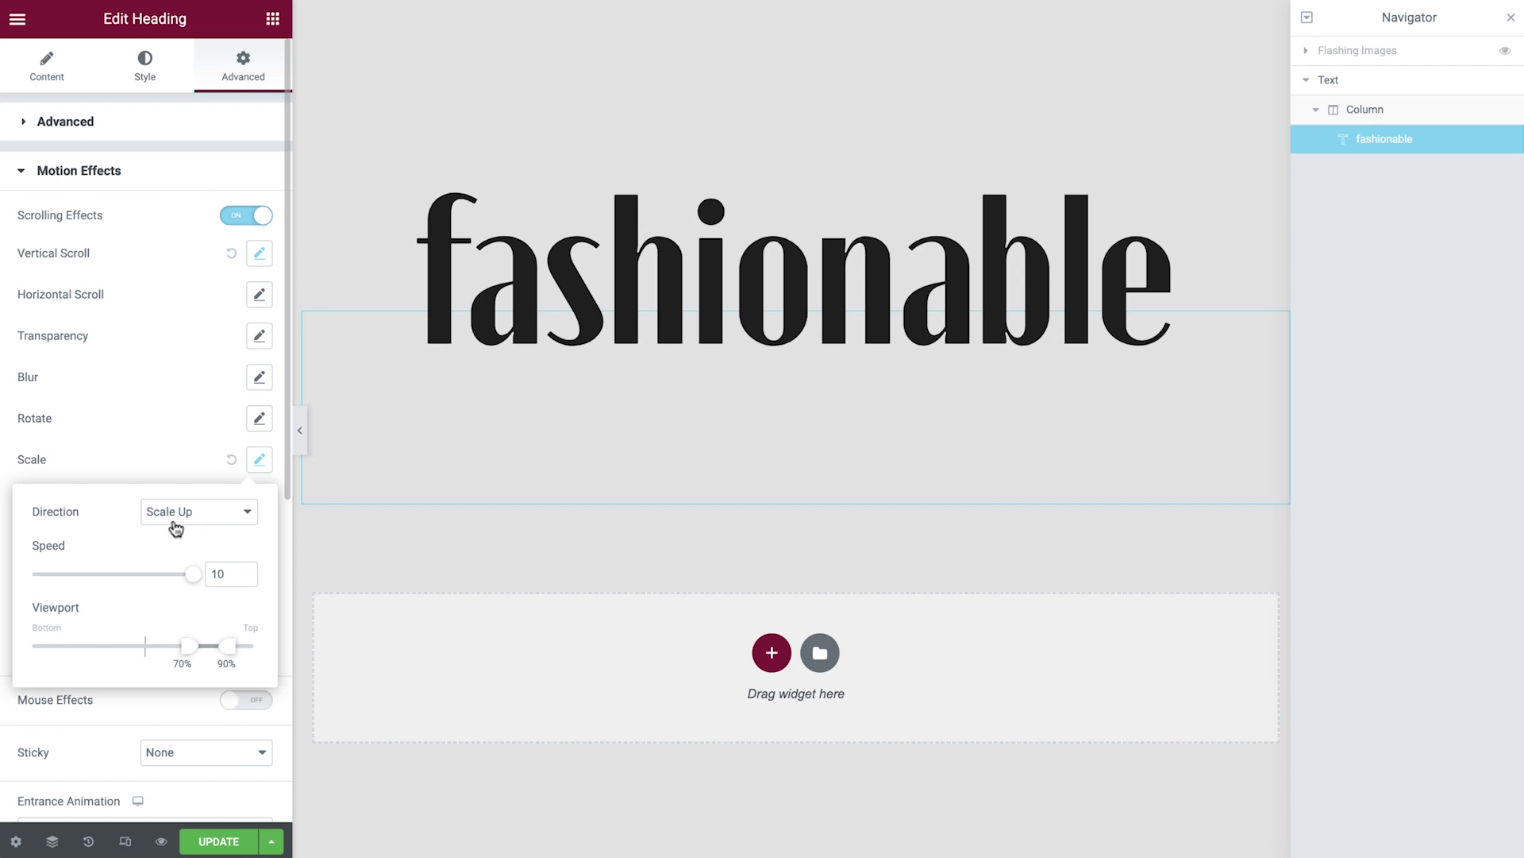
pyautogui.click(146, 459)
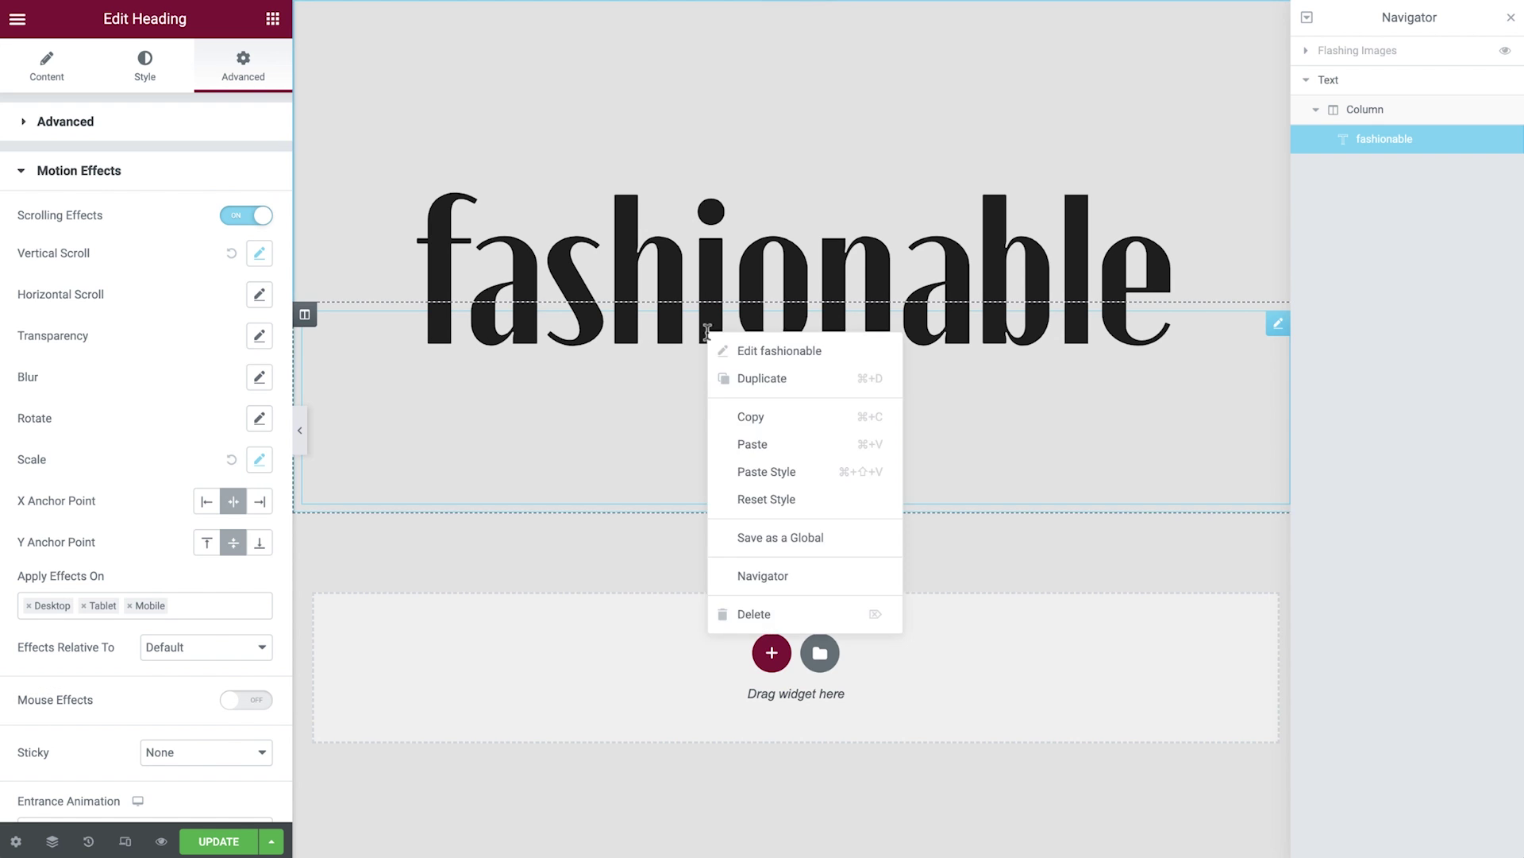
# Step: Duplicate the heading as 'comfortable', renamed and retitled, with the Secondary global font
pyautogui.rightClick(707, 332)
pyautogui.click(766, 380)
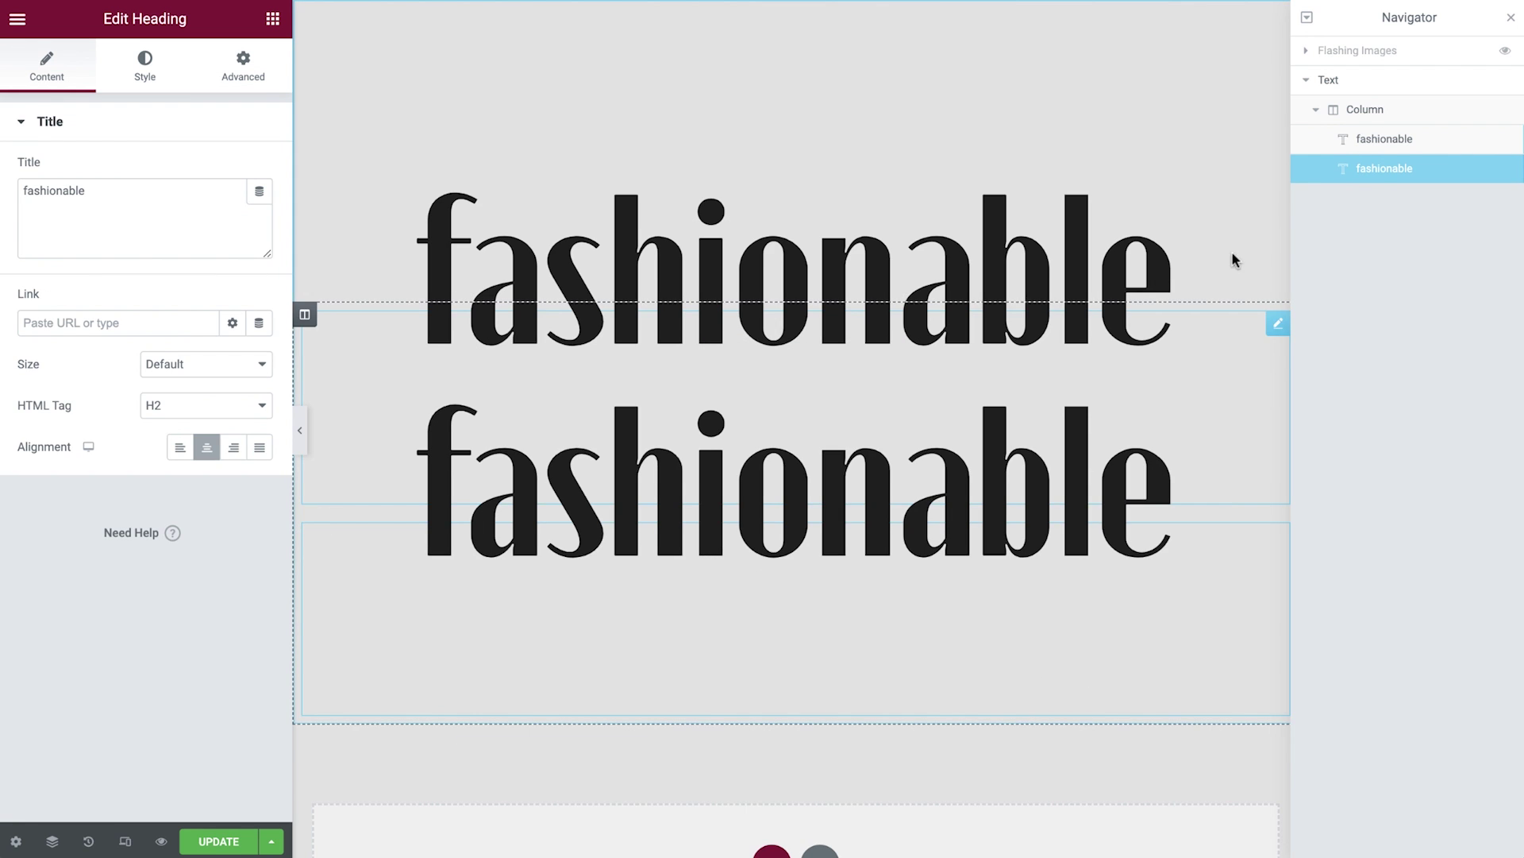
pyautogui.doubleClick(1381, 170)
pyautogui.write('comfortable')
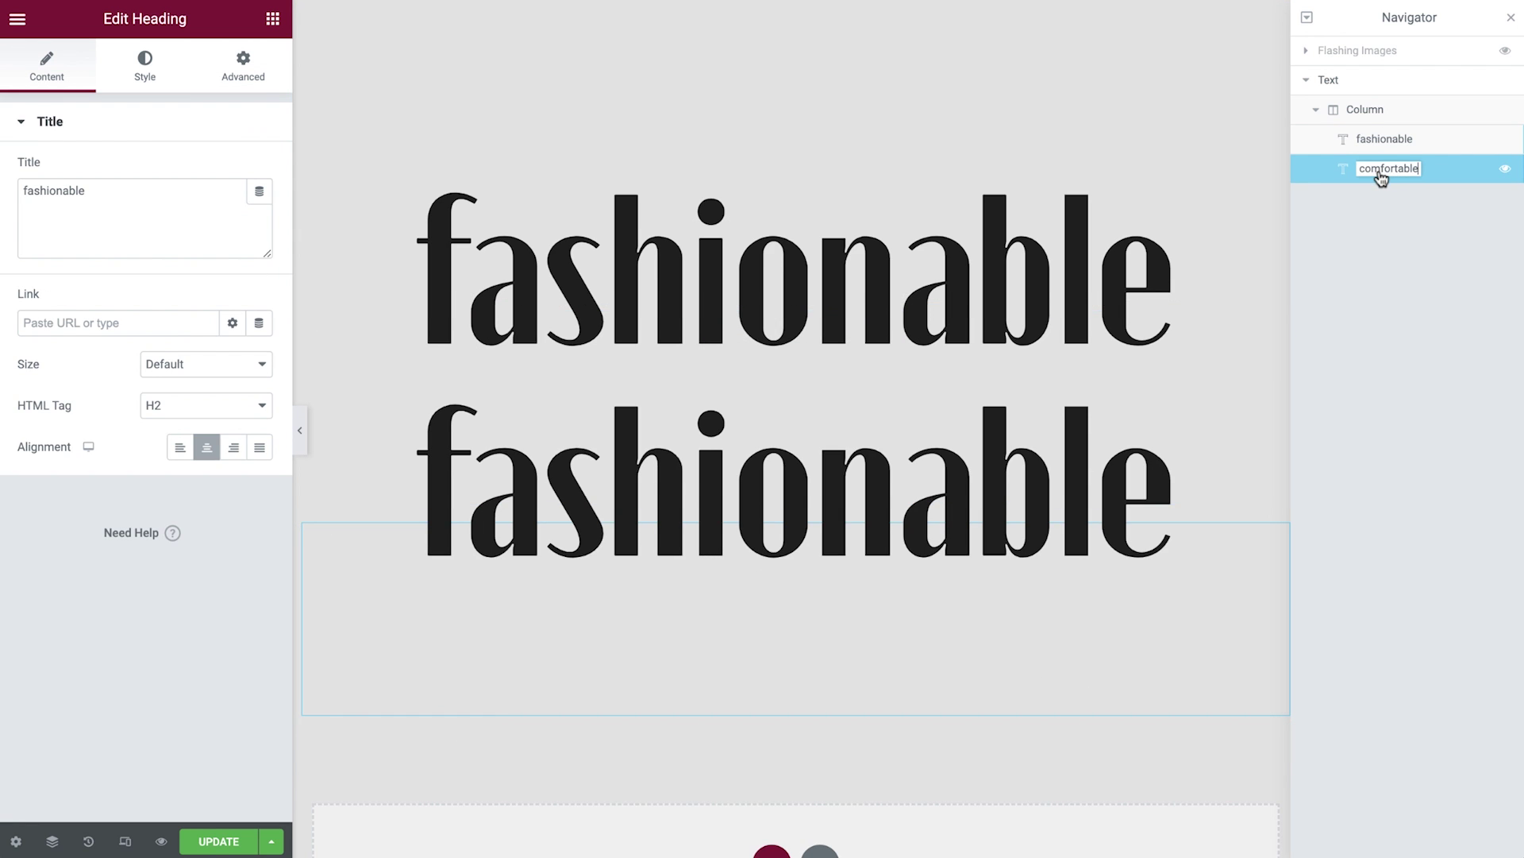
pyautogui.press('Return')
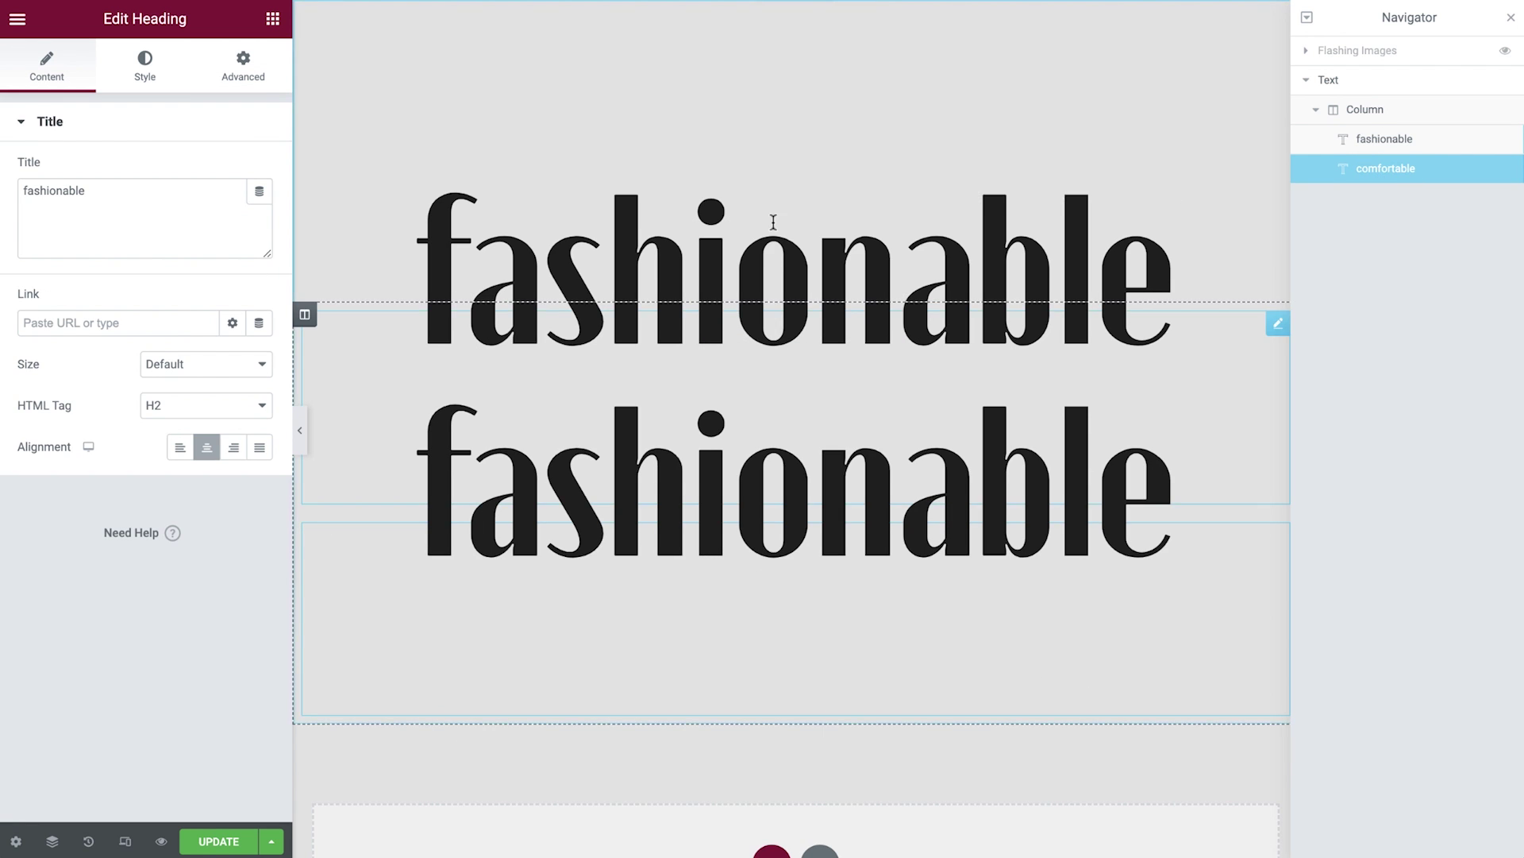
pyautogui.click(230, 228)
pyautogui.hotkey('ctrl', 'a')
pyautogui.write('comfortable')
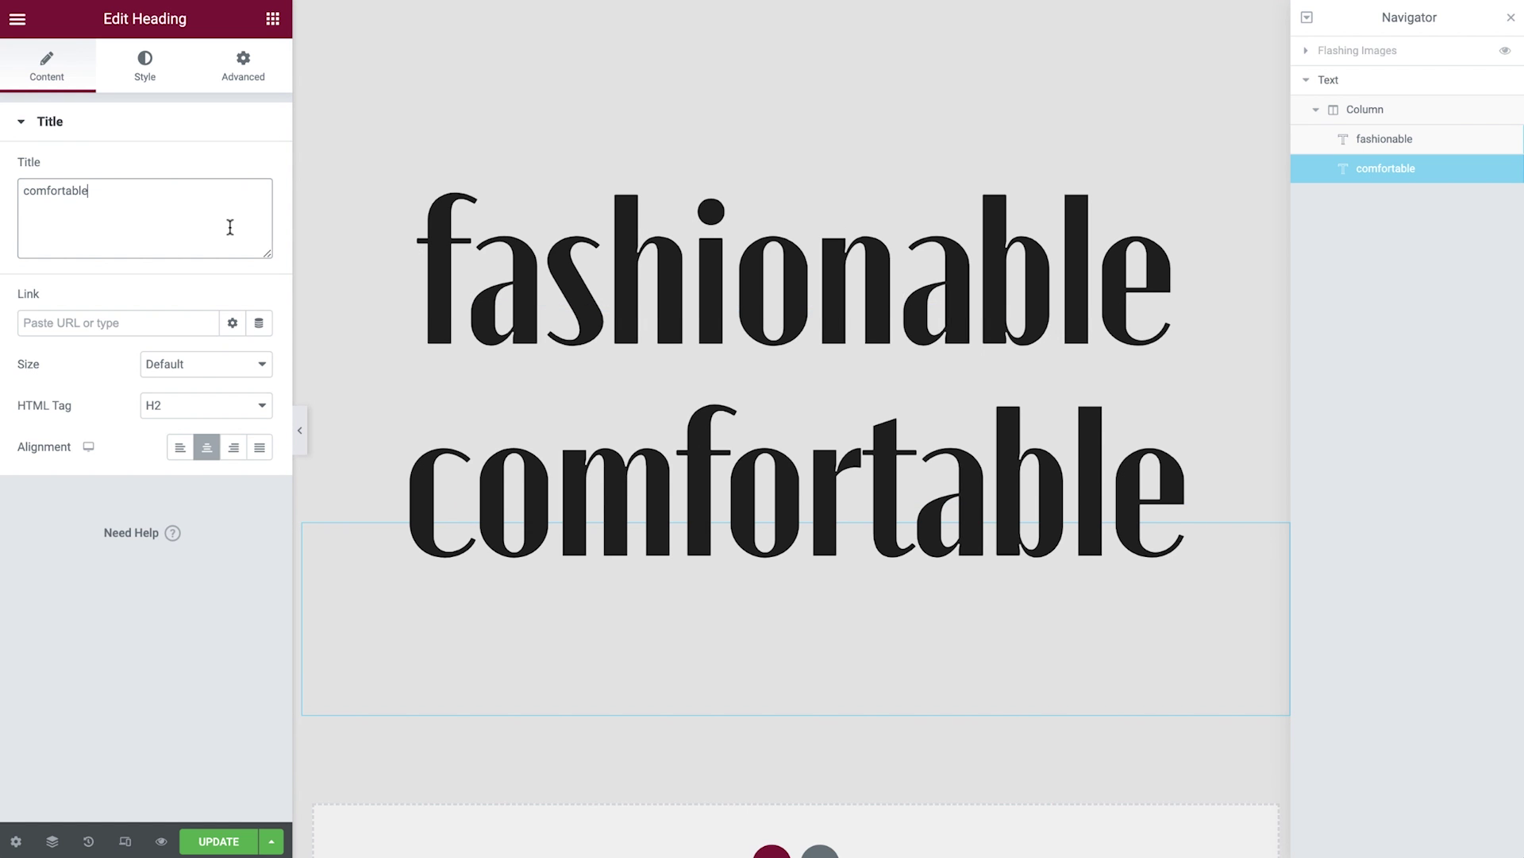
pyautogui.click(146, 70)
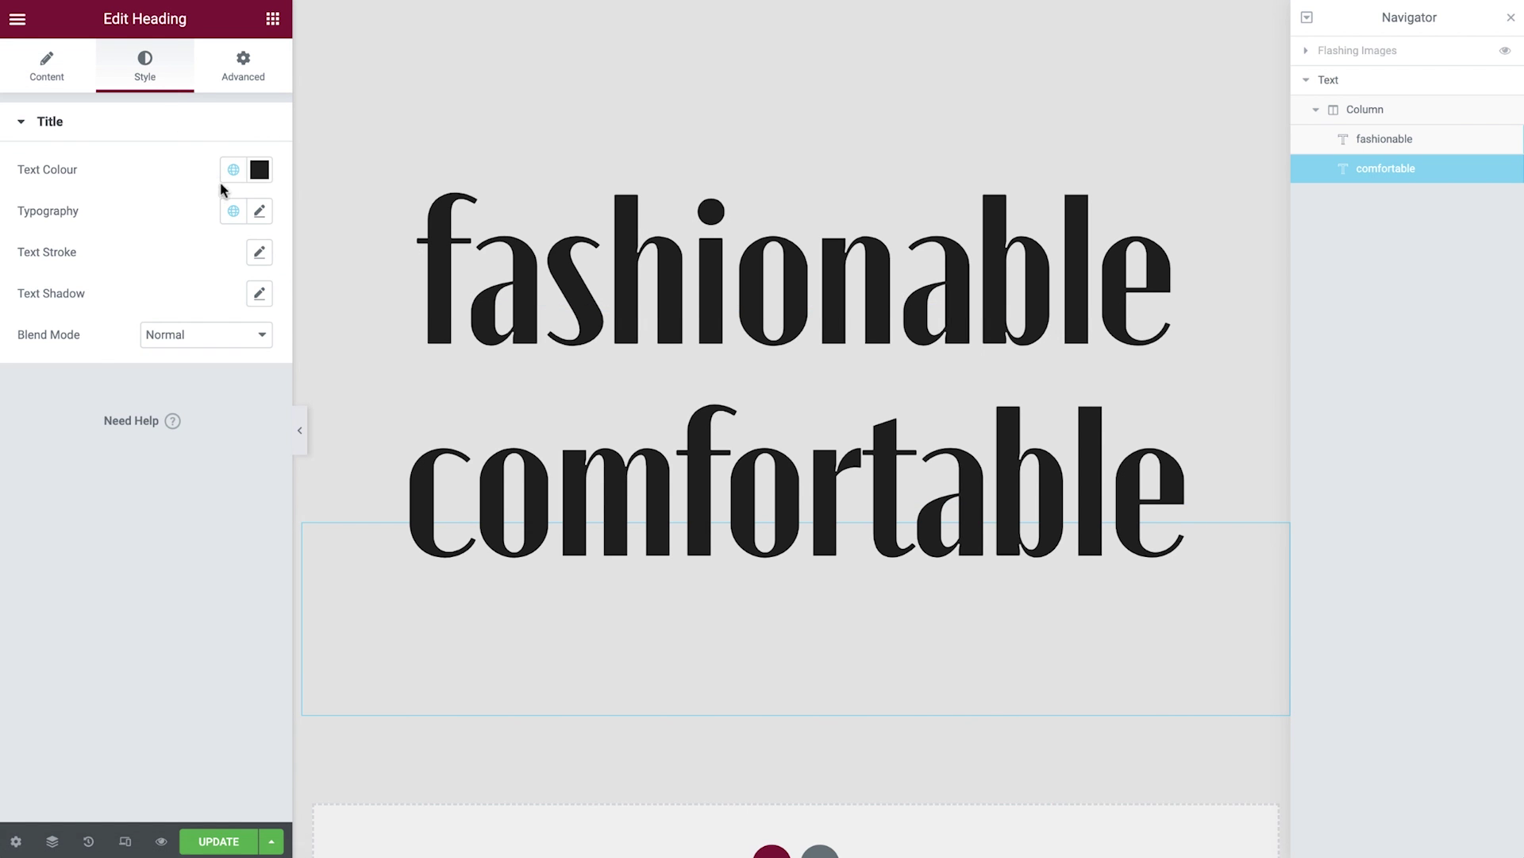
pyautogui.click(230, 211)
pyautogui.click(177, 381)
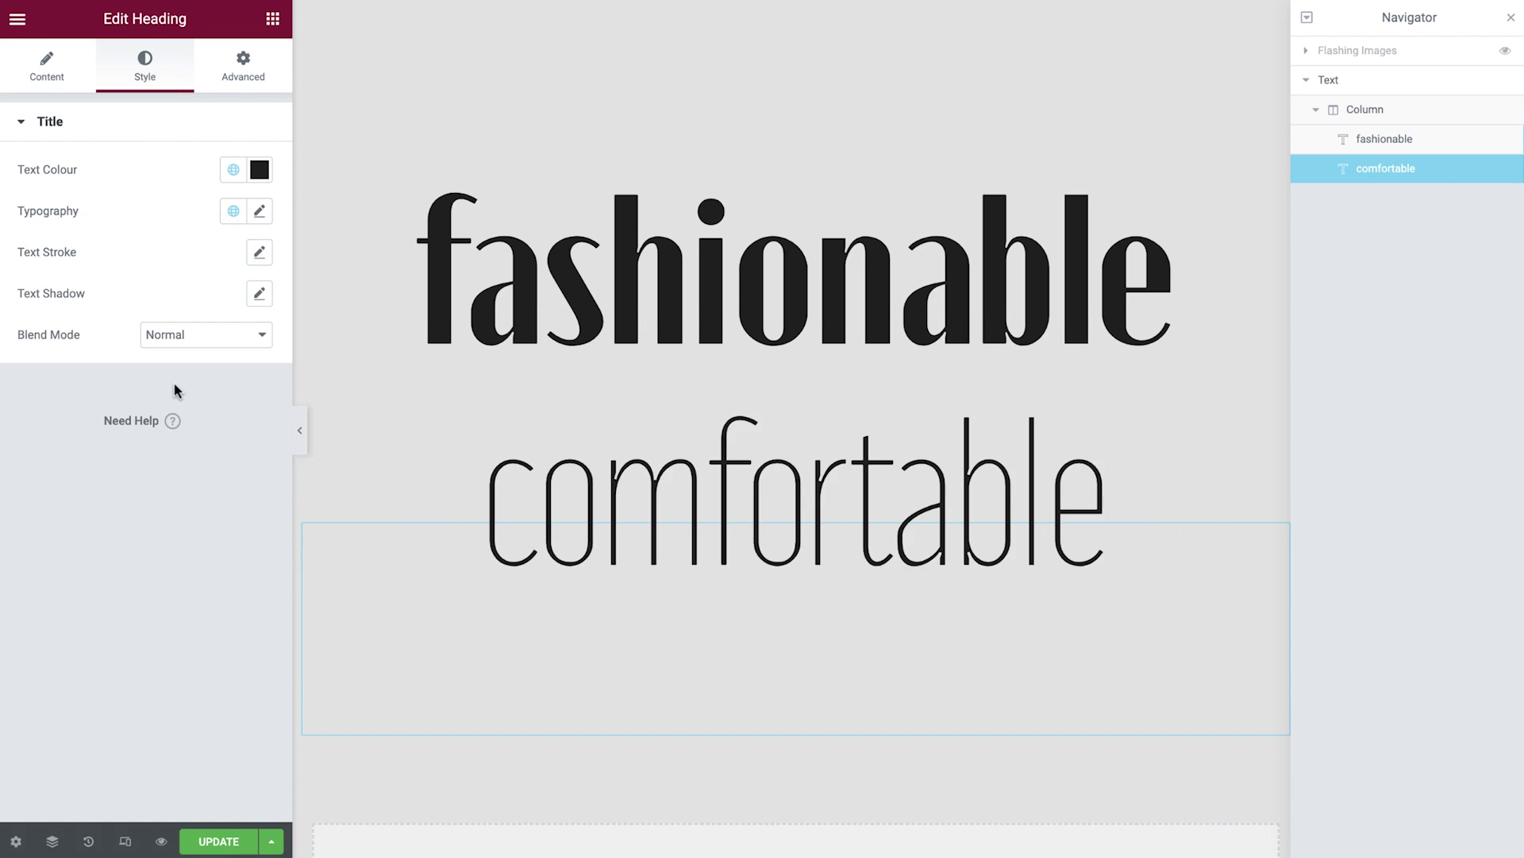
# Step: Duplicate it again as 'elegant' with the Text global font and a -15 px top margin
pyautogui.rightClick(727, 554)
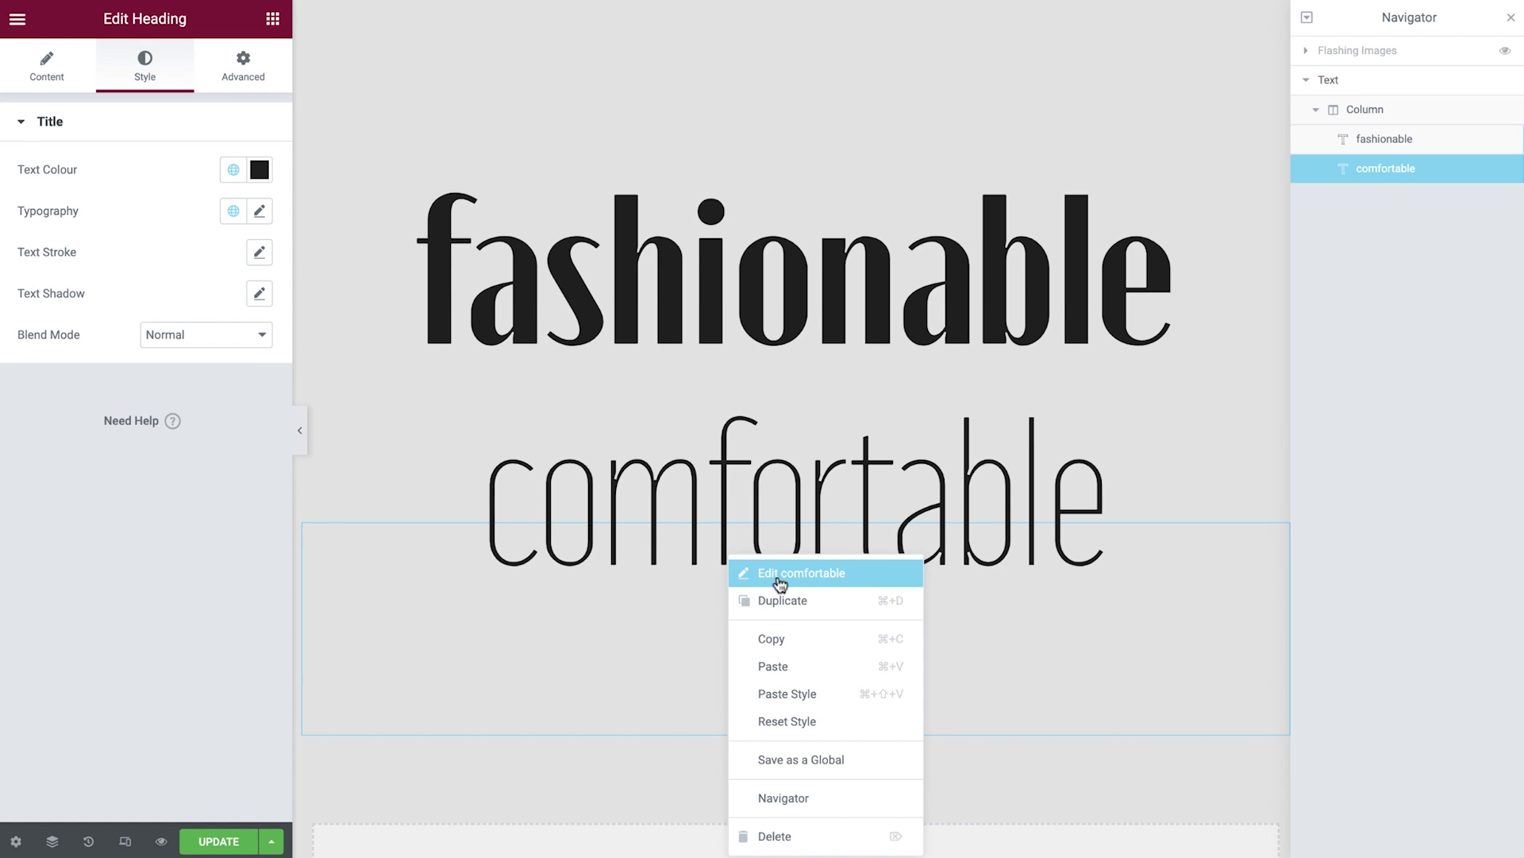
pyautogui.click(833, 608)
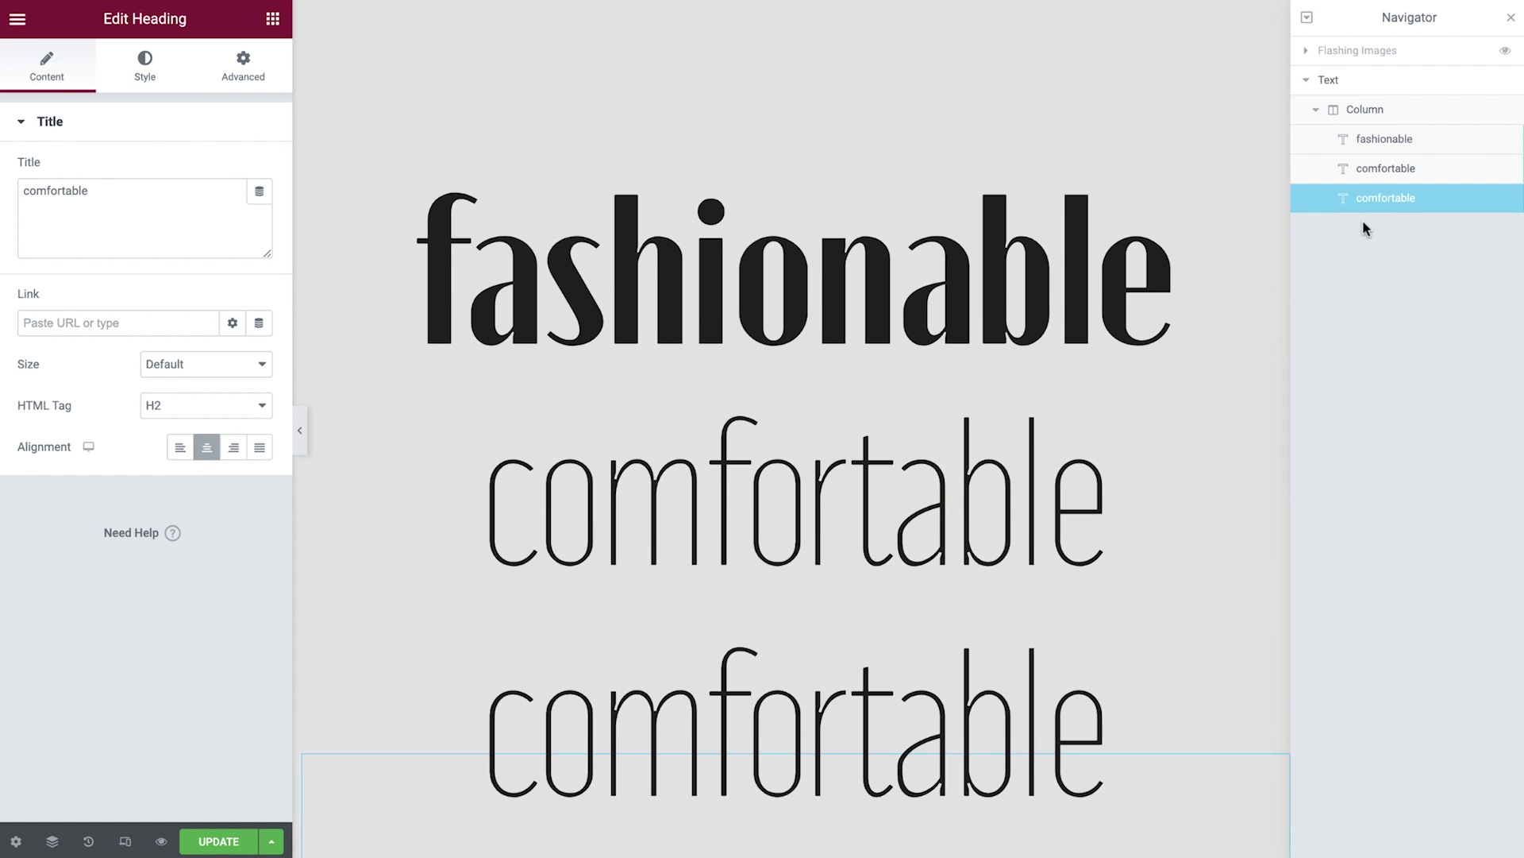
pyautogui.doubleClick(1389, 199)
pyautogui.write('elegant')
pyautogui.press('Return')
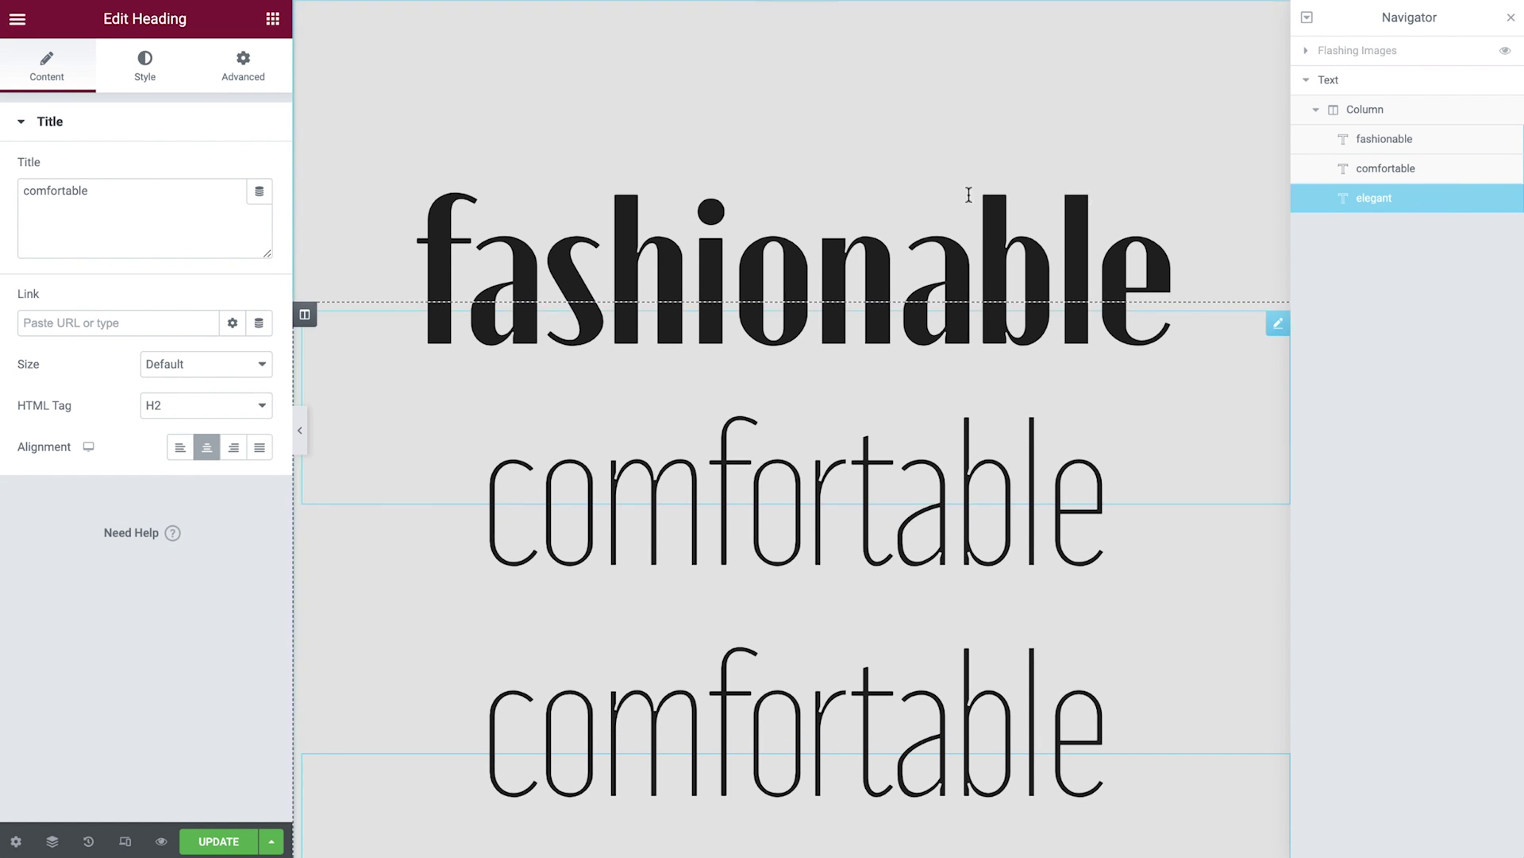
pyautogui.click(227, 204)
pyautogui.hotkey('ctrl', 'a')
pyautogui.write('elegant')
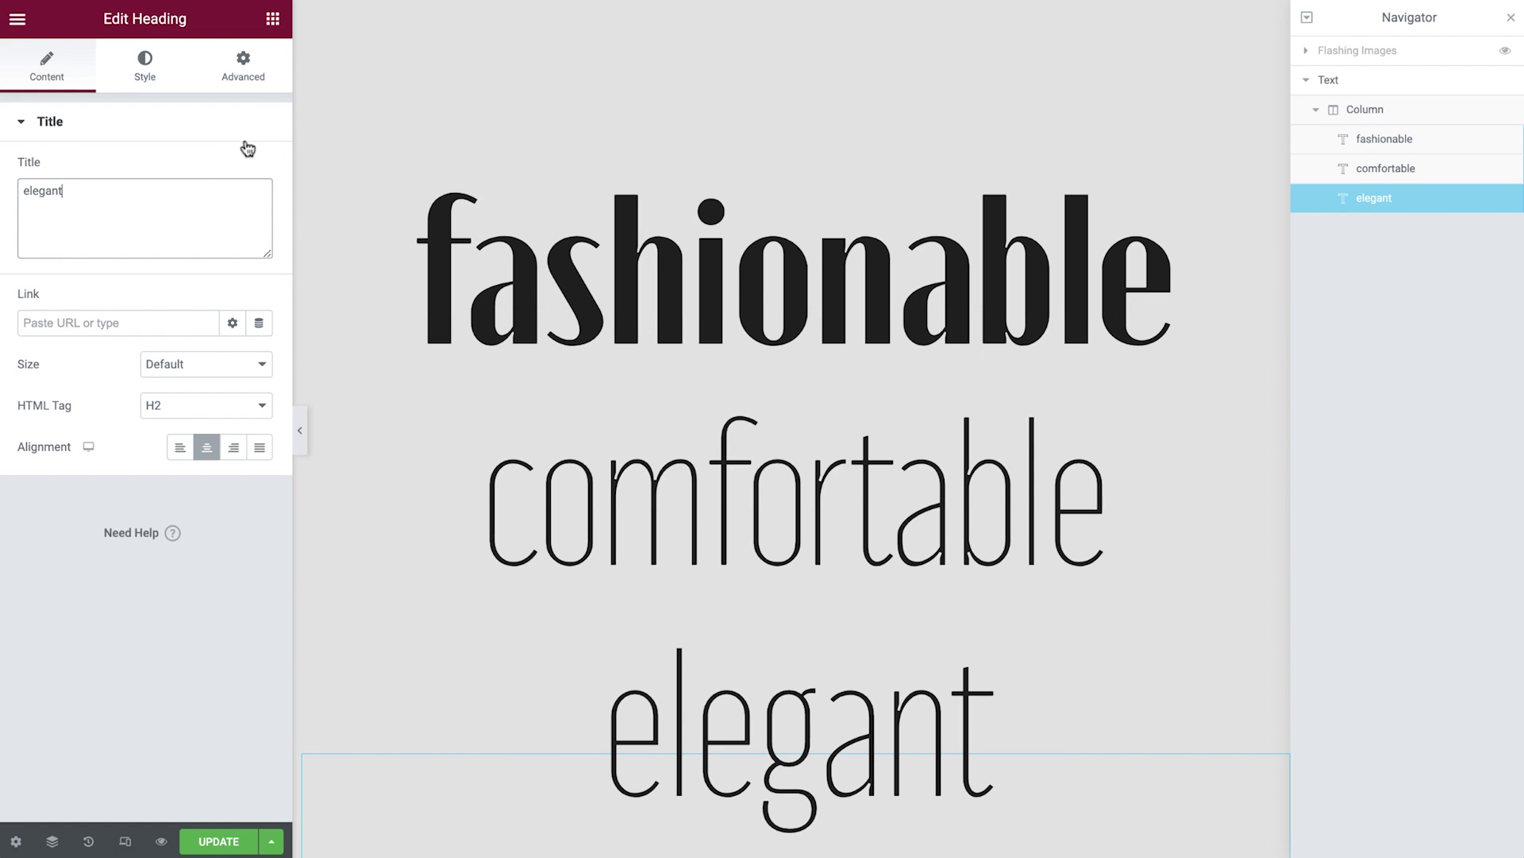
pyautogui.click(146, 69)
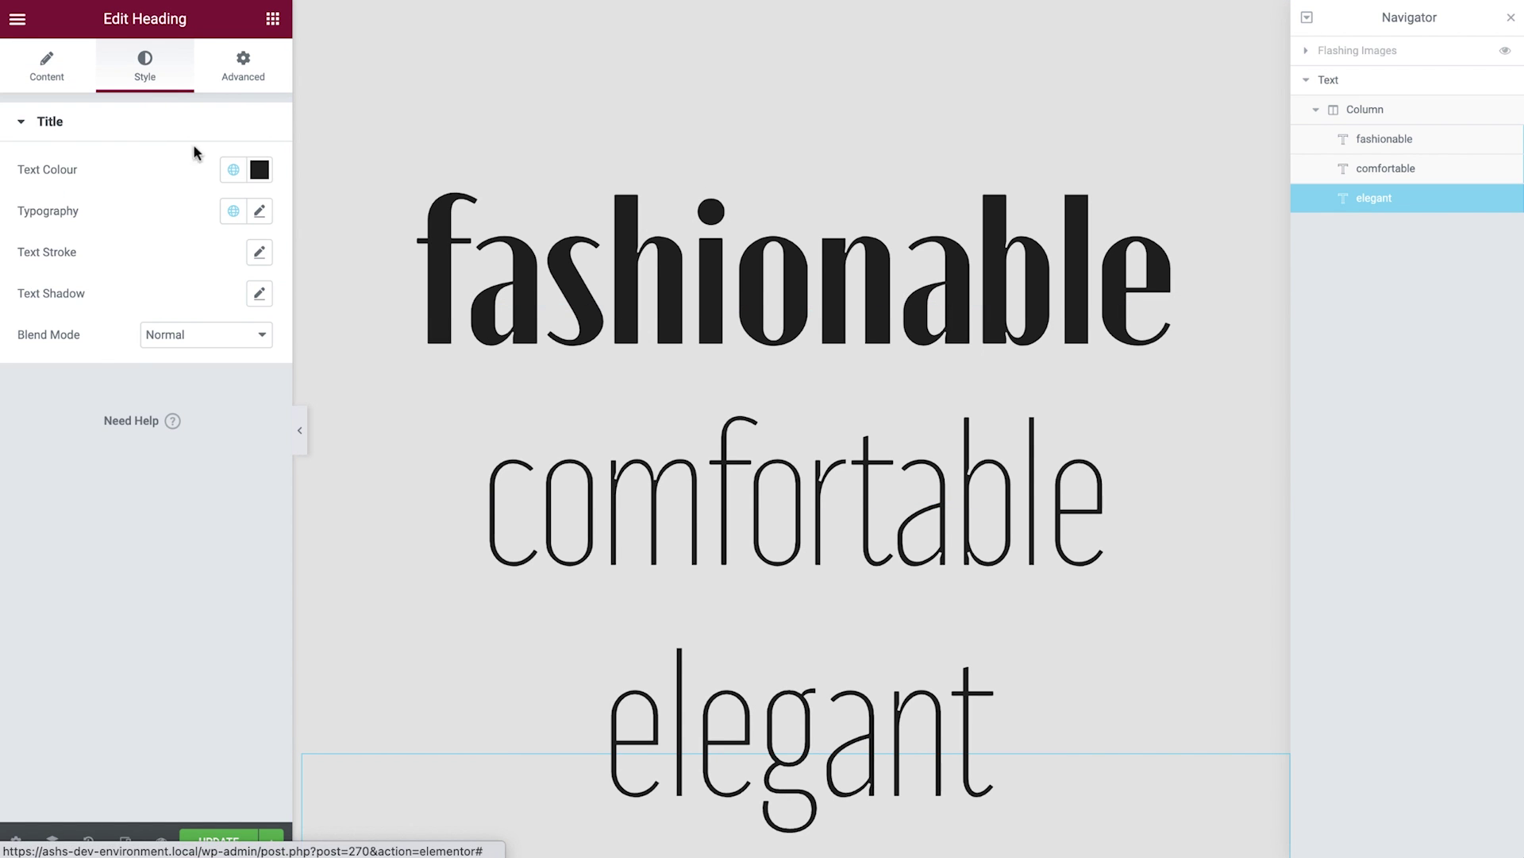
pyautogui.click(241, 219)
pyautogui.click(179, 439)
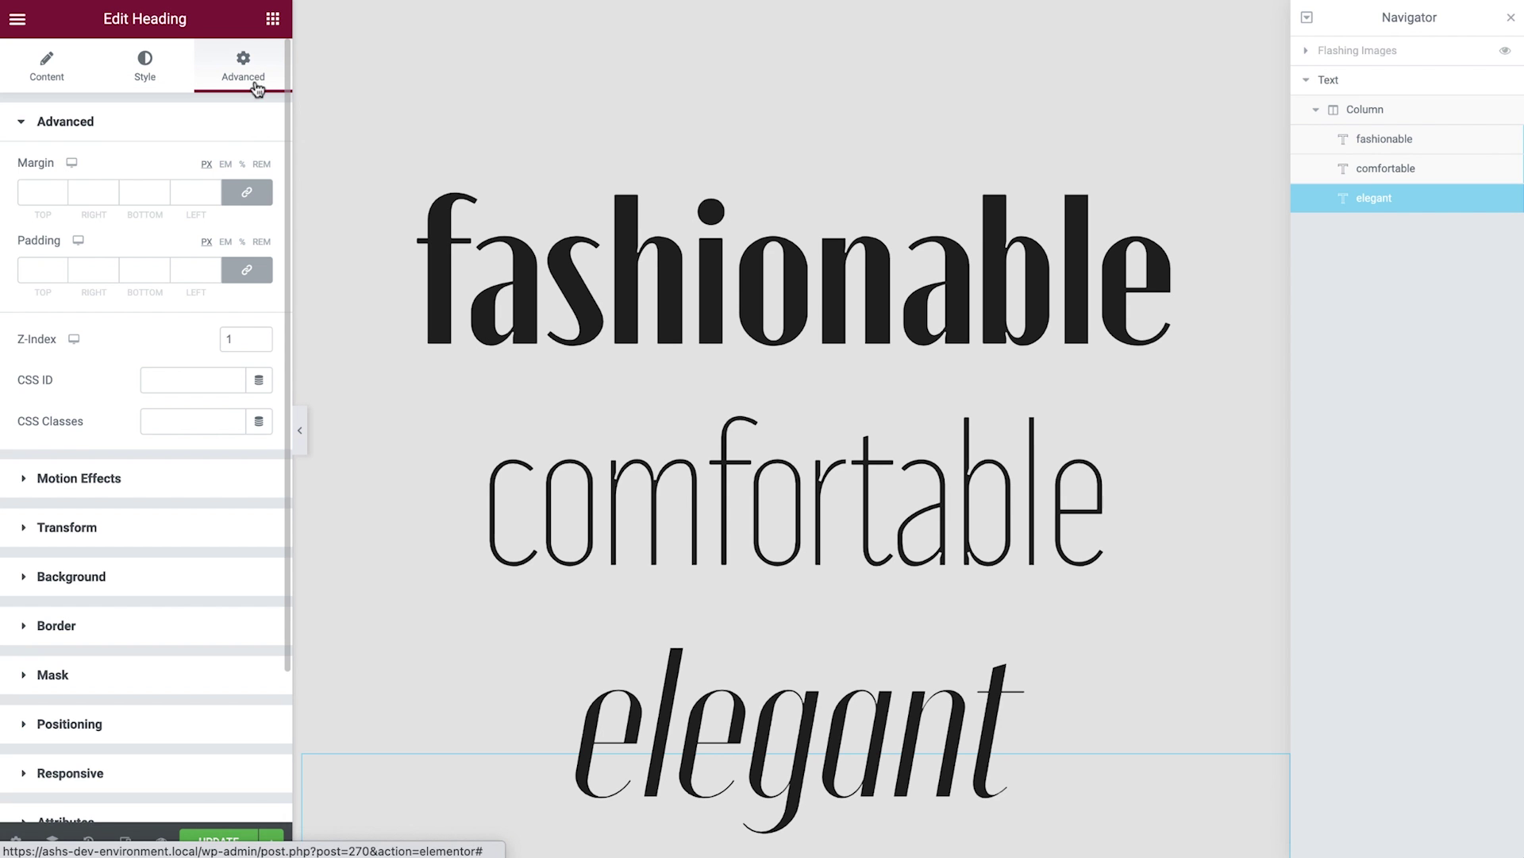
pyautogui.click(247, 191)
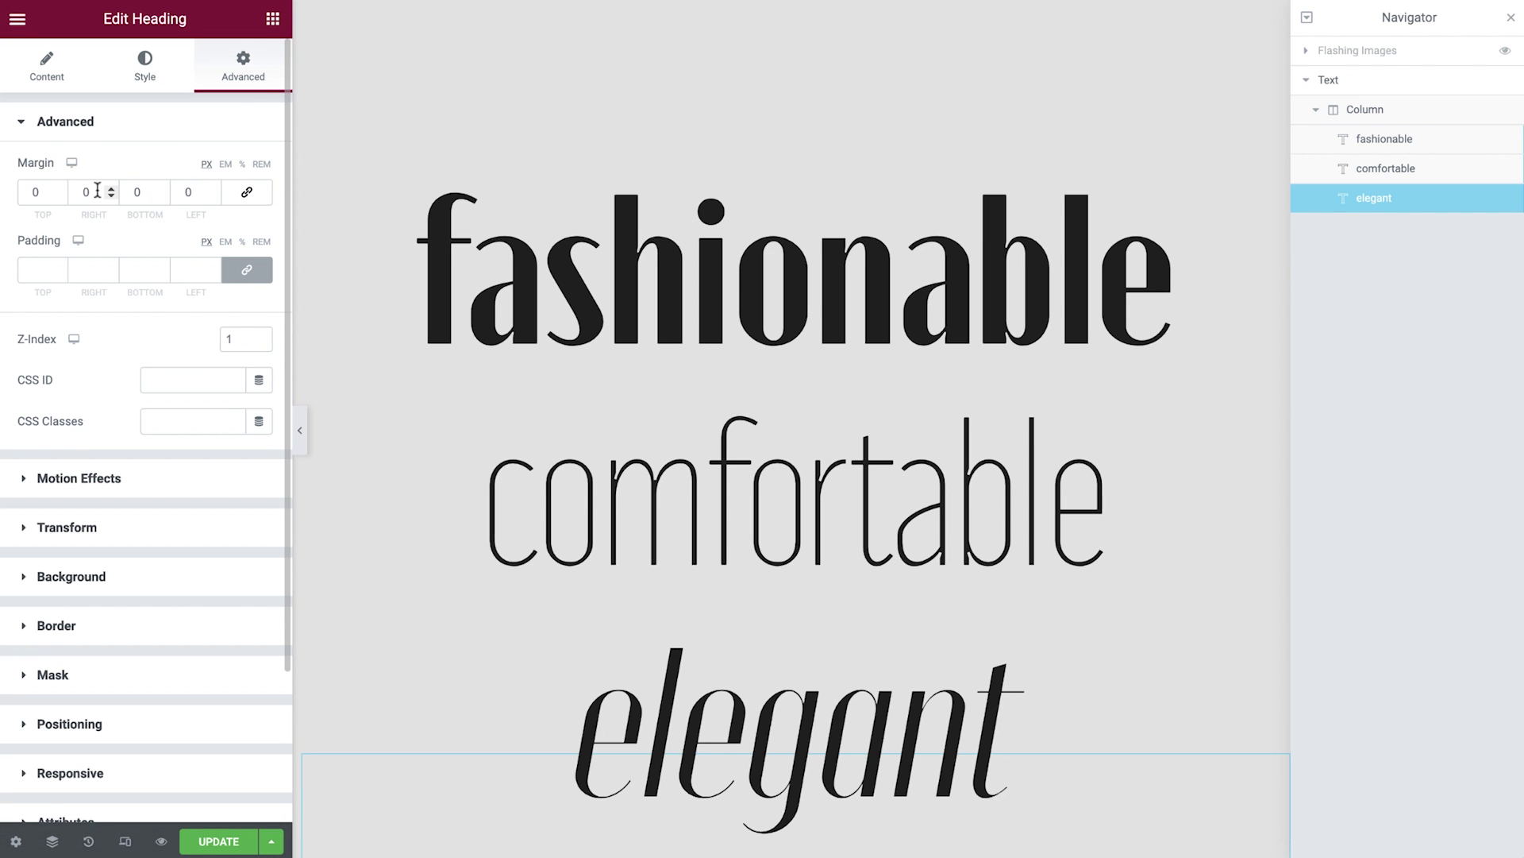
pyautogui.click(60, 195)
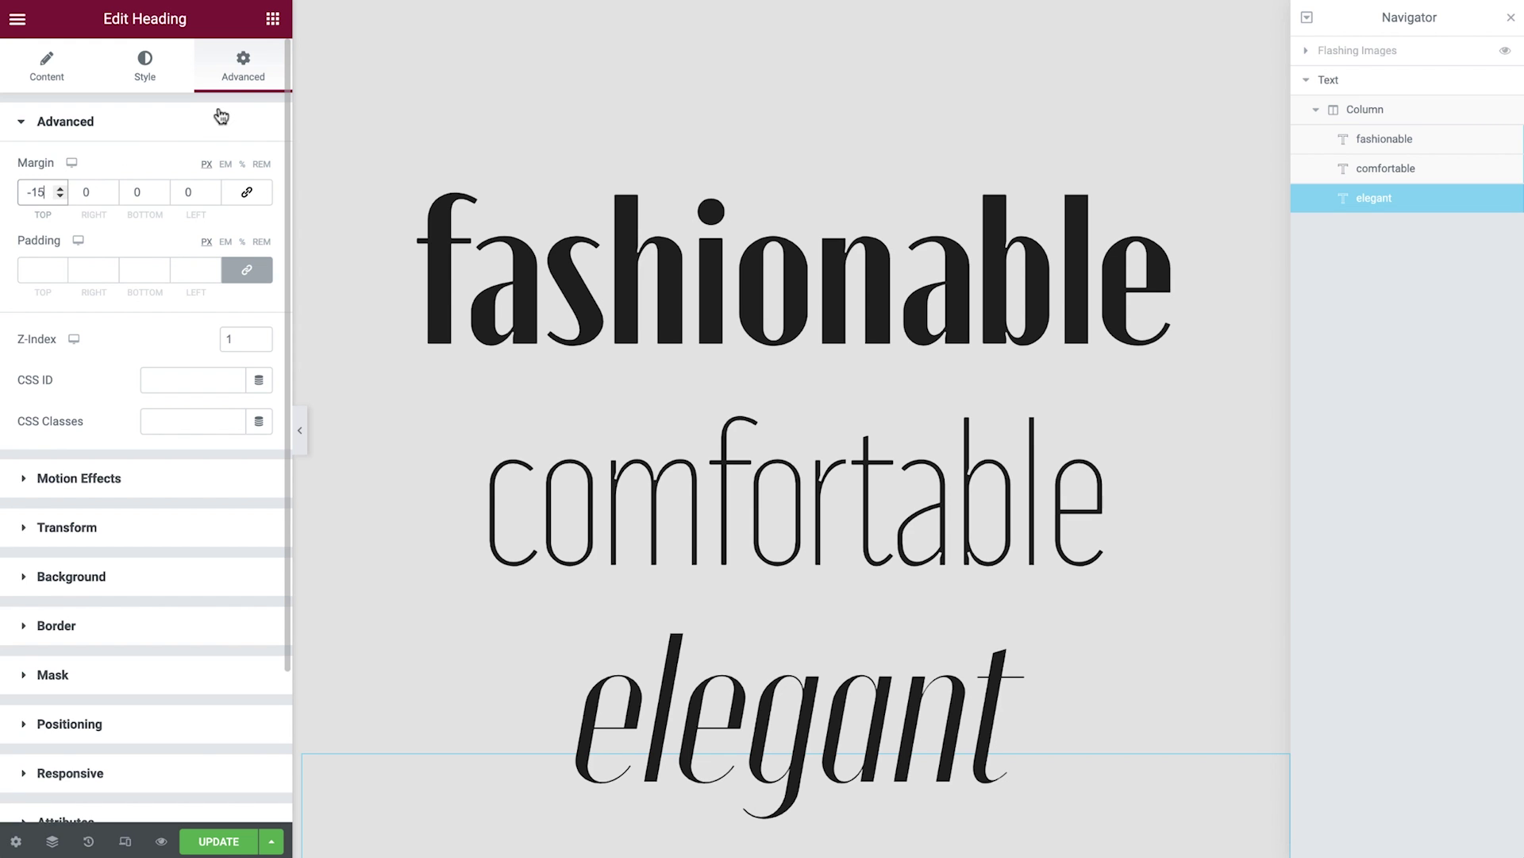
# Step: Add an Animated Headline widget below the elegant heading
pyautogui.click(273, 21)
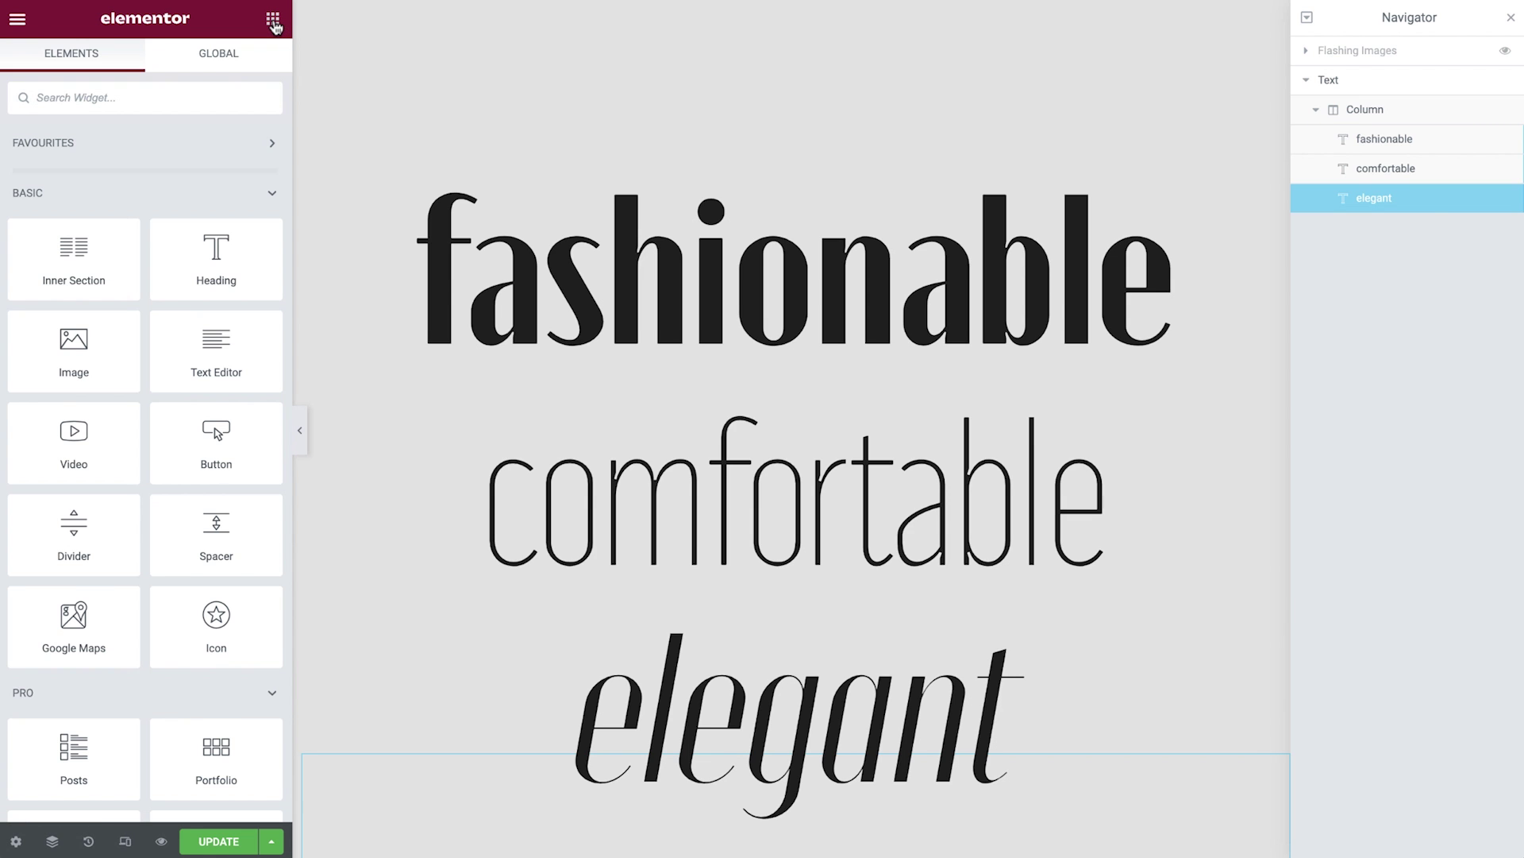
pyautogui.write('ani')
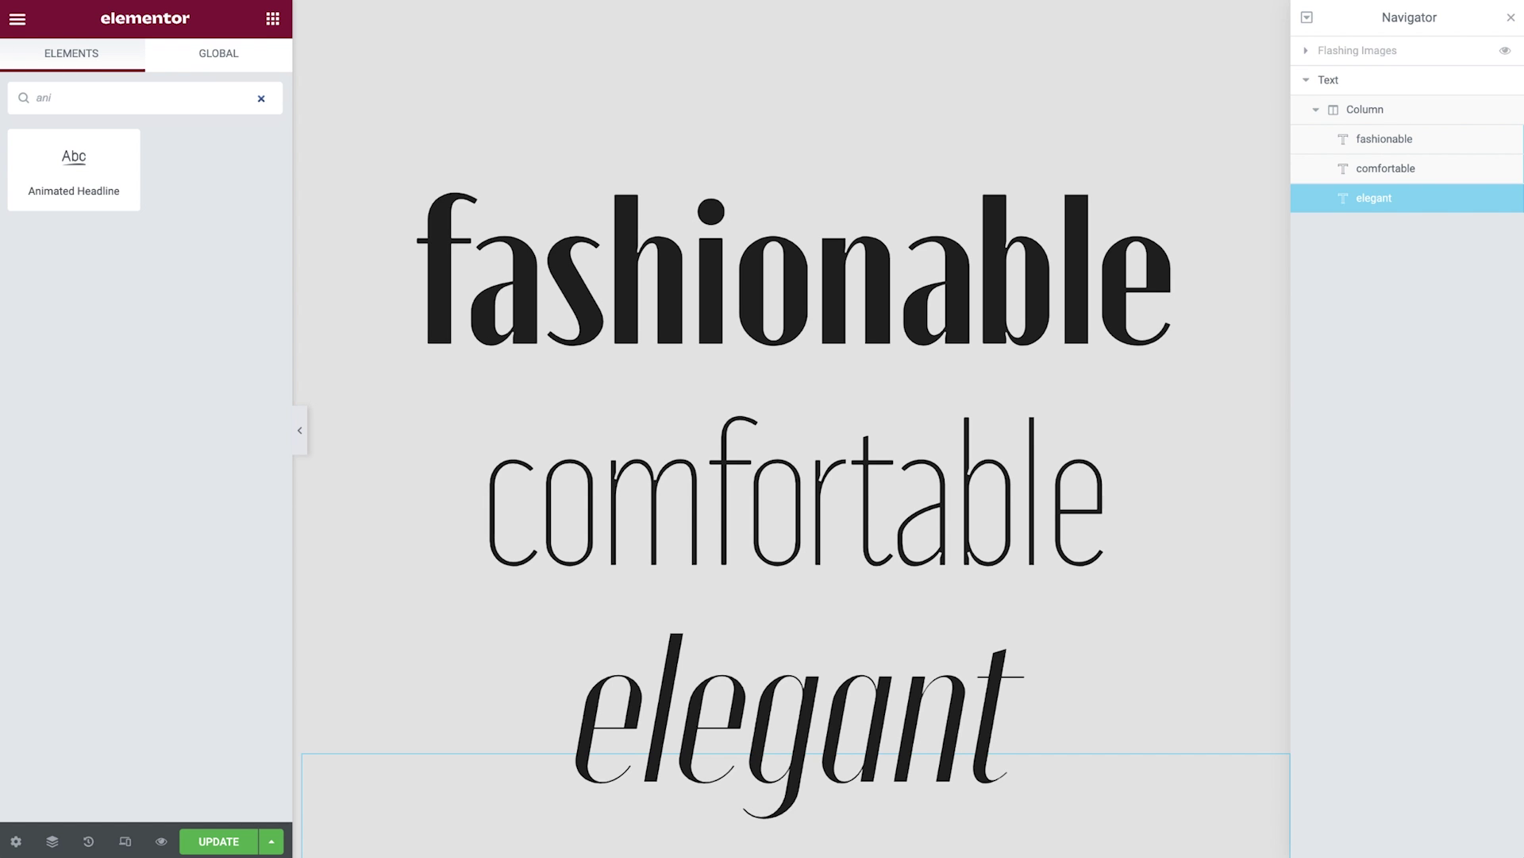
pyautogui.moveTo(136, 158); pyautogui.dragTo(604, 828)
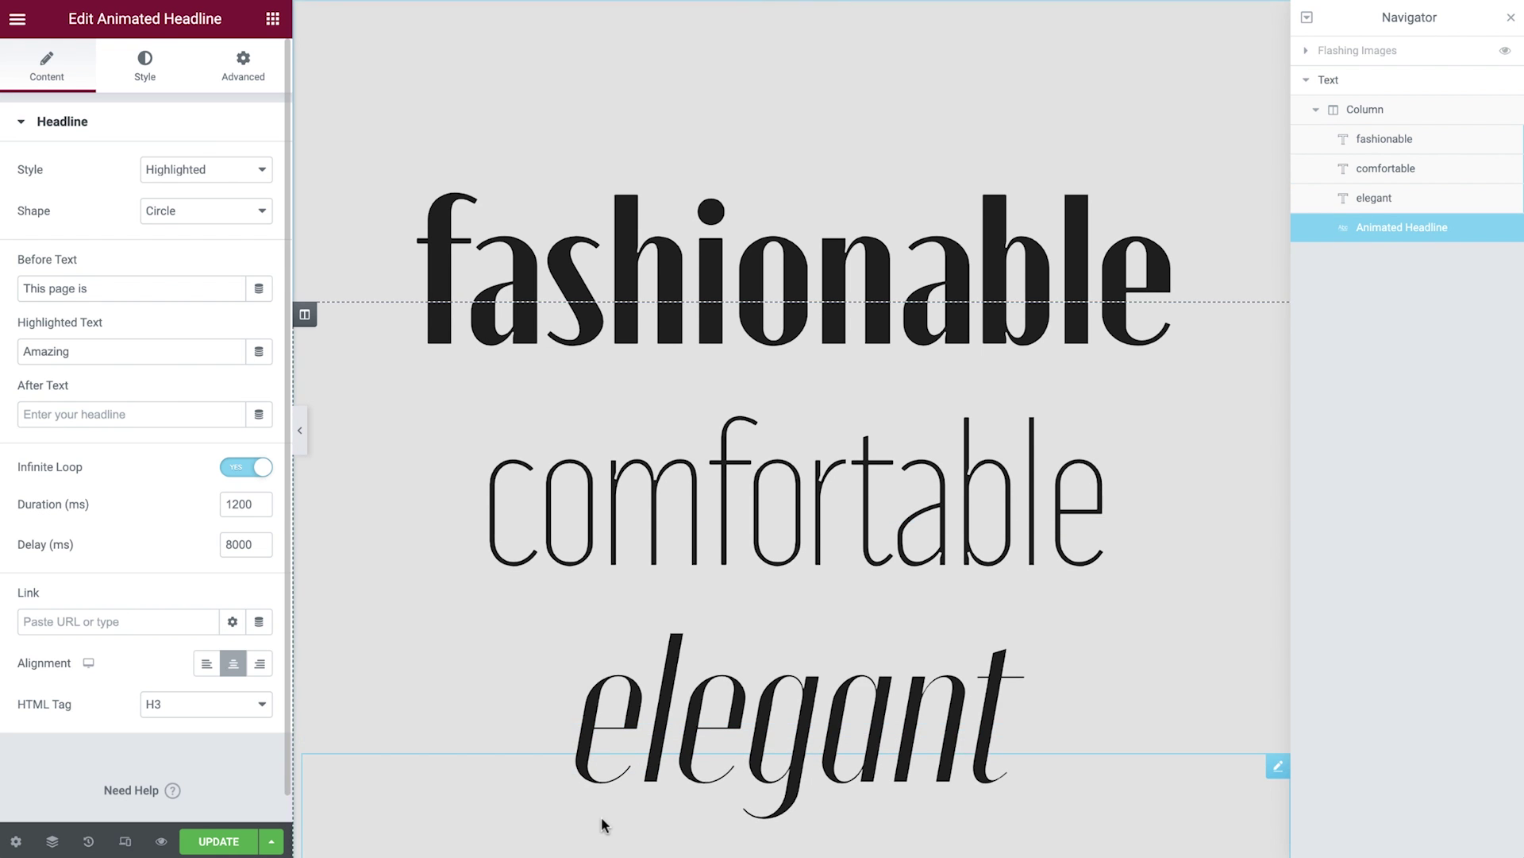
pyautogui.scroll(-7, 602, 817)
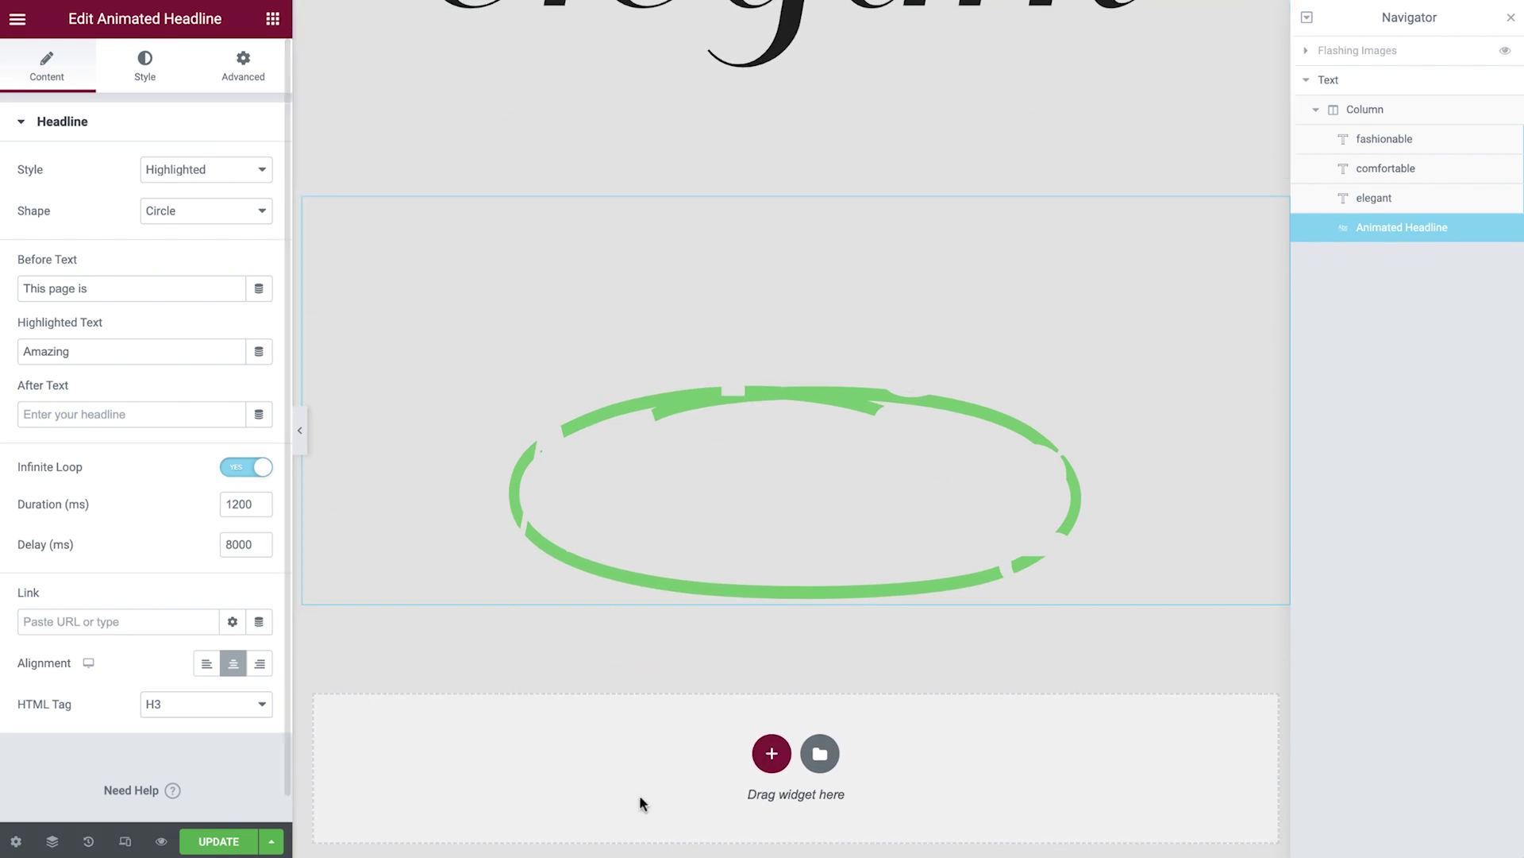
# Step: Rename the Animated Headline 'plant based' in the Navigator
pyautogui.doubleClick(1390, 232)
pyautogui.write('plant based')
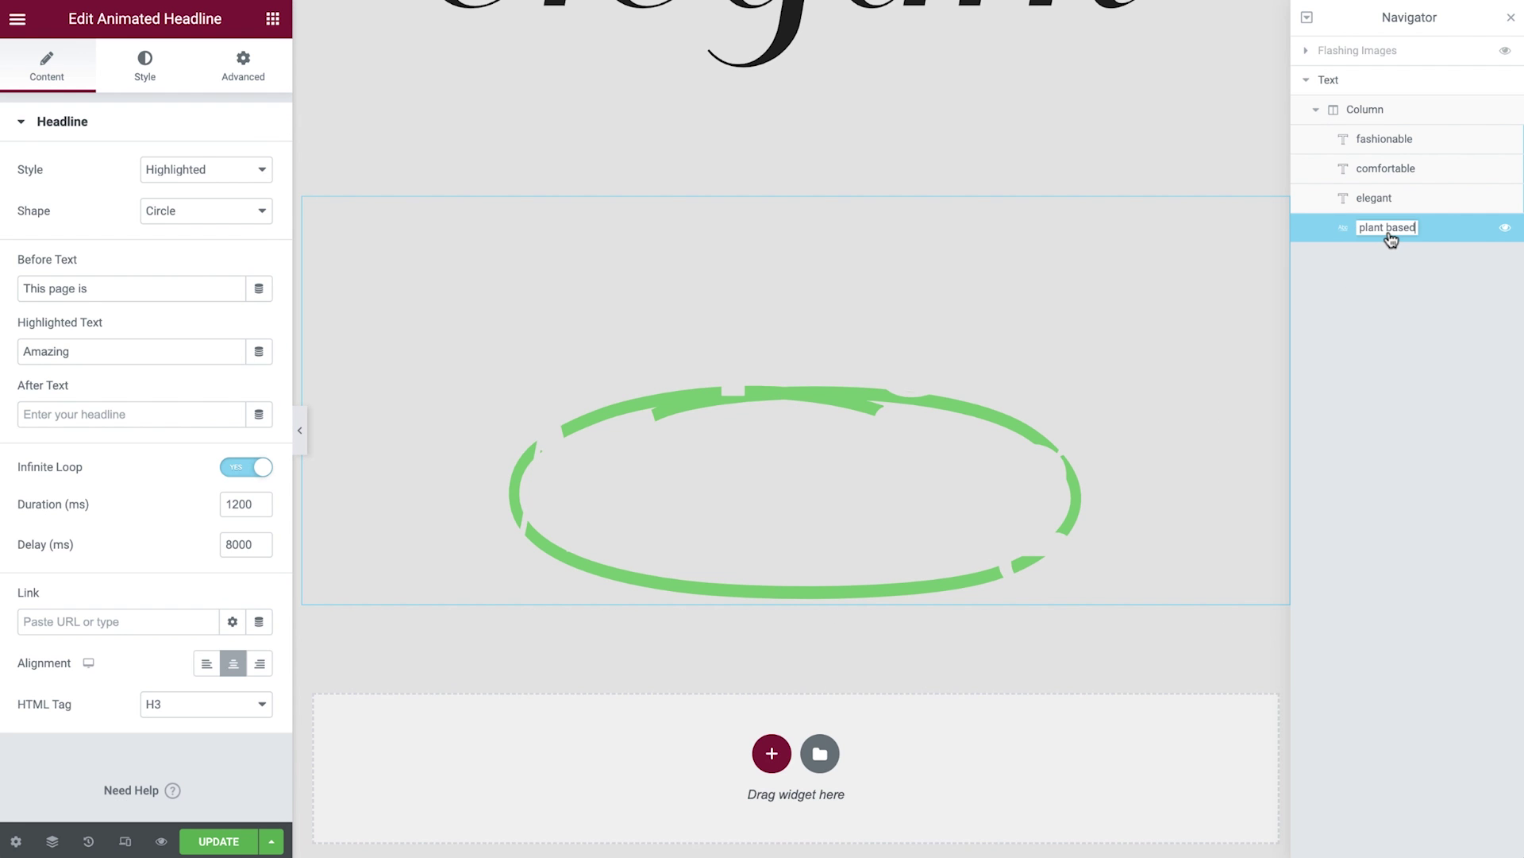
pyautogui.press('Return')
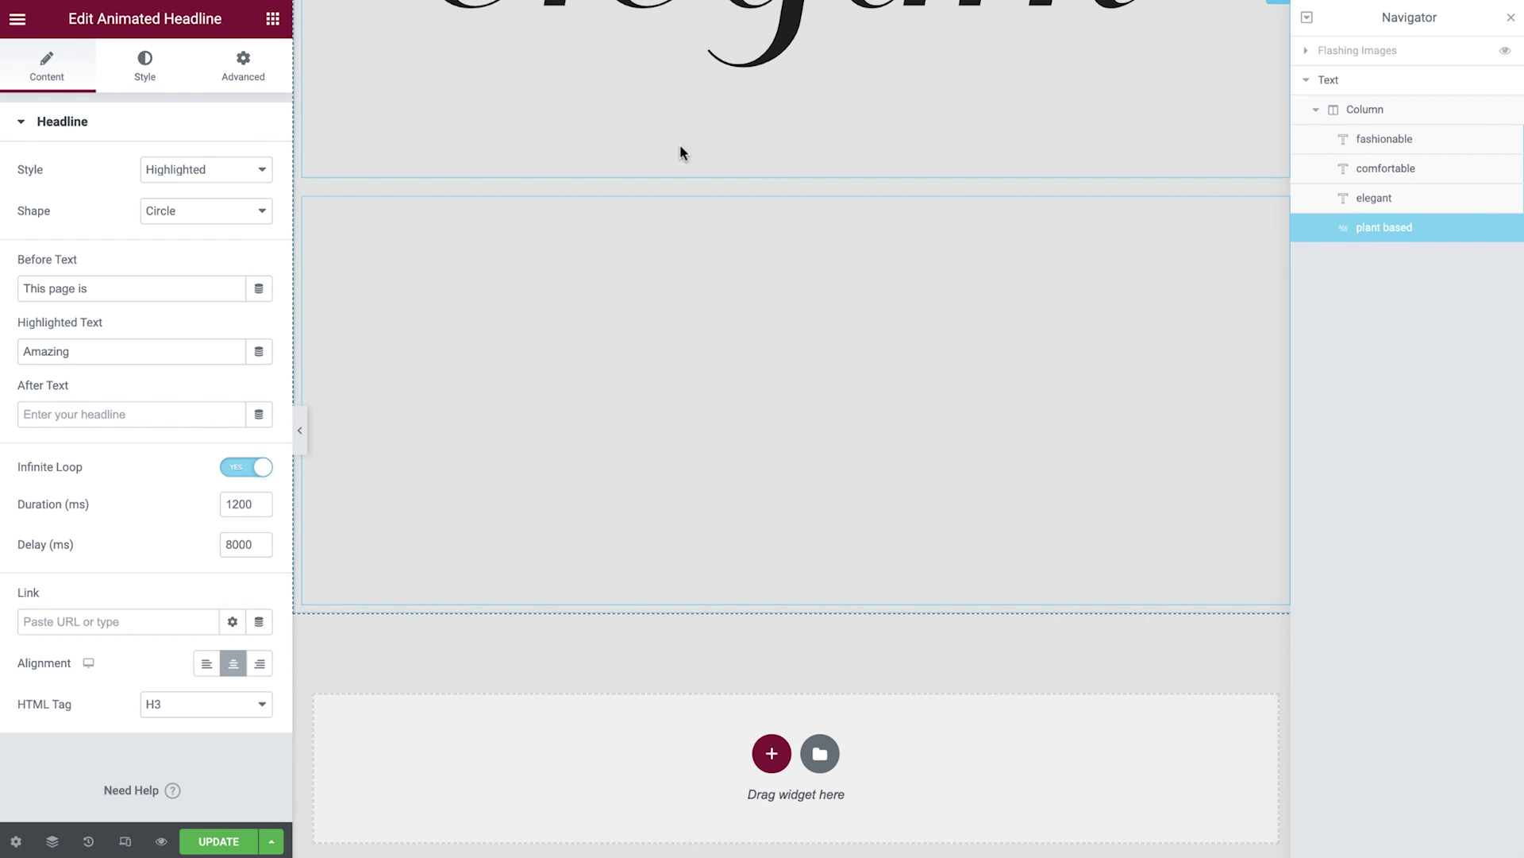
pyautogui.click(146, 73)
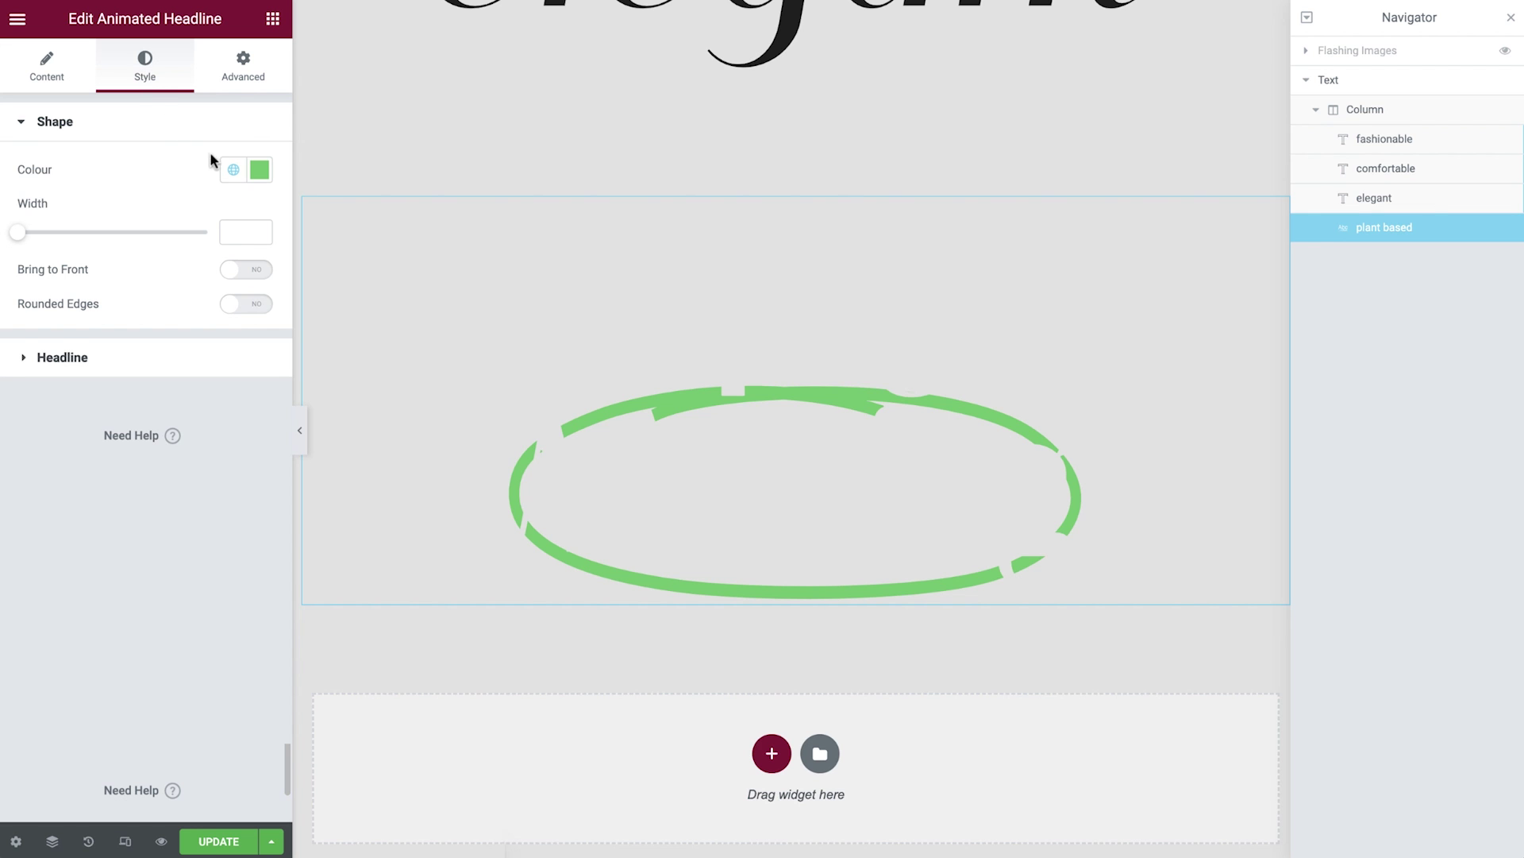
# Step: Make the circle shape Primary black with a width of 3
pyautogui.click(231, 175)
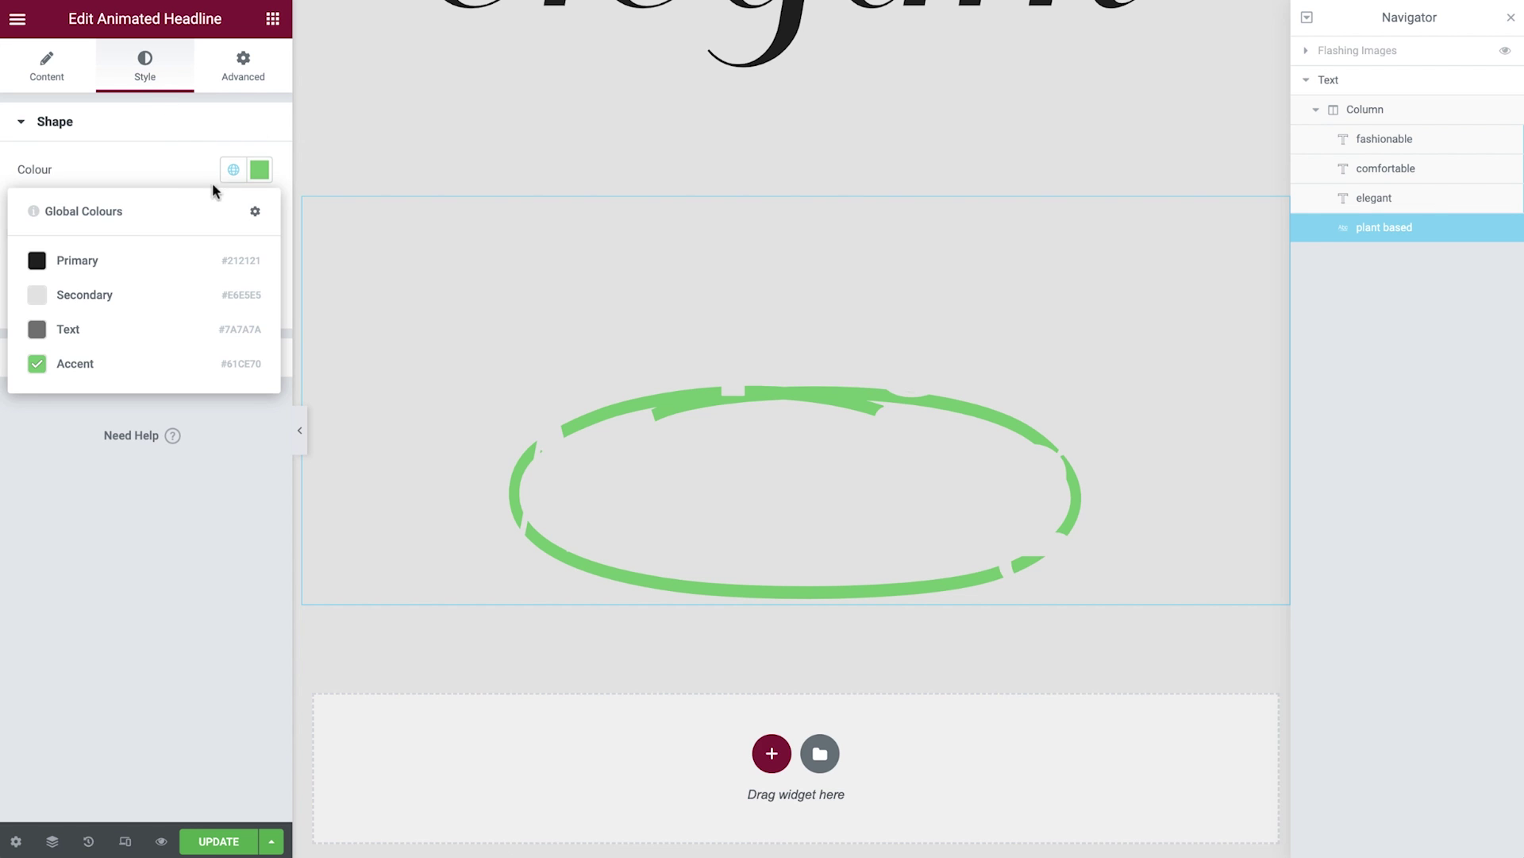
pyautogui.click(144, 260)
pyautogui.click(237, 231)
pyautogui.write('3')
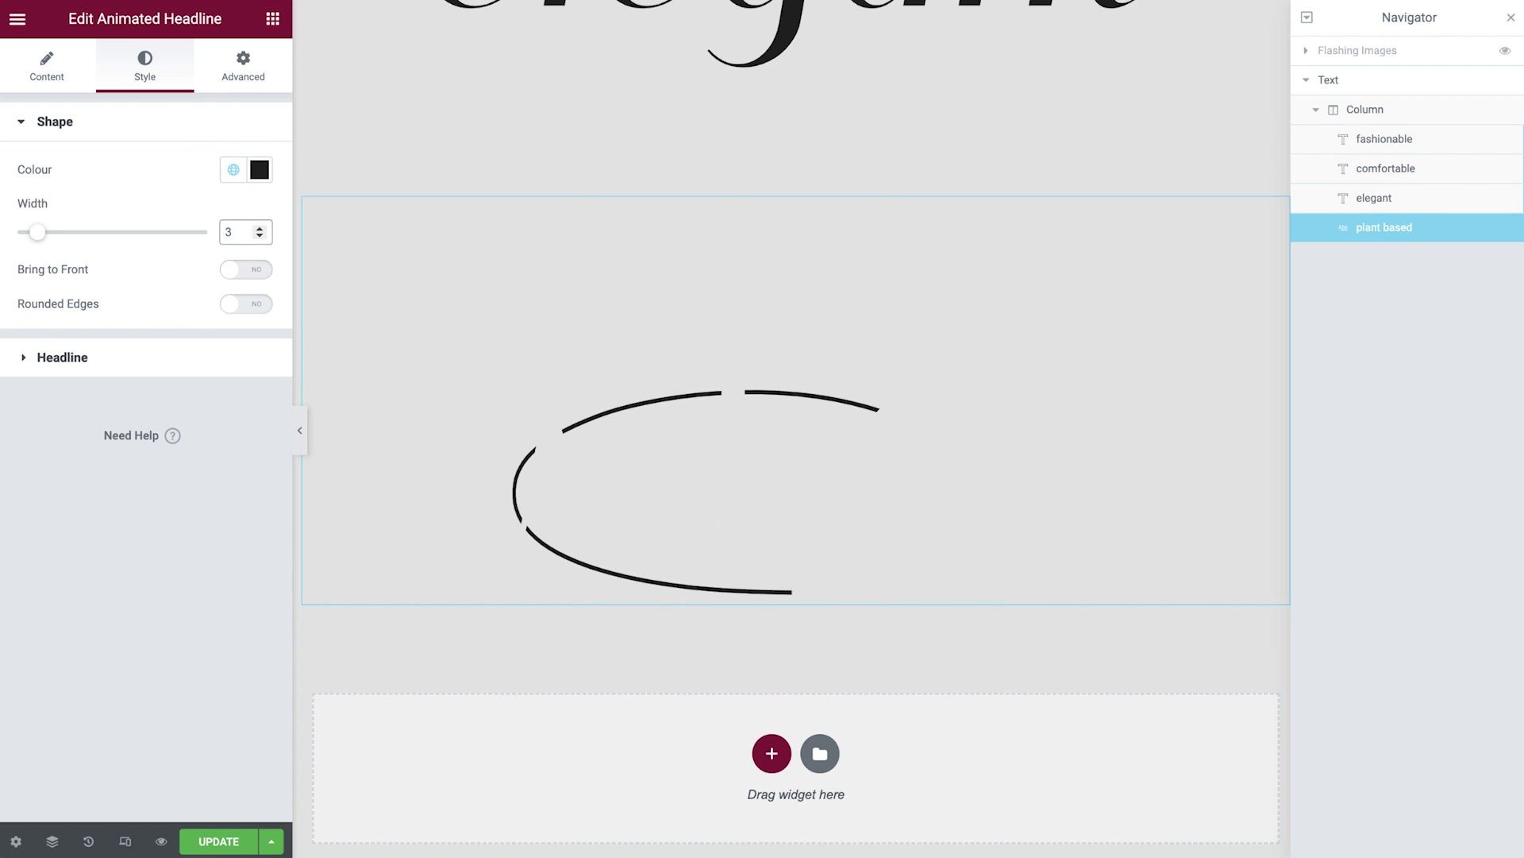
# Step: Colour headline and animated text Primary black, using Secondary and Text global fonts respectively
pyautogui.click(167, 354)
pyautogui.click(233, 221)
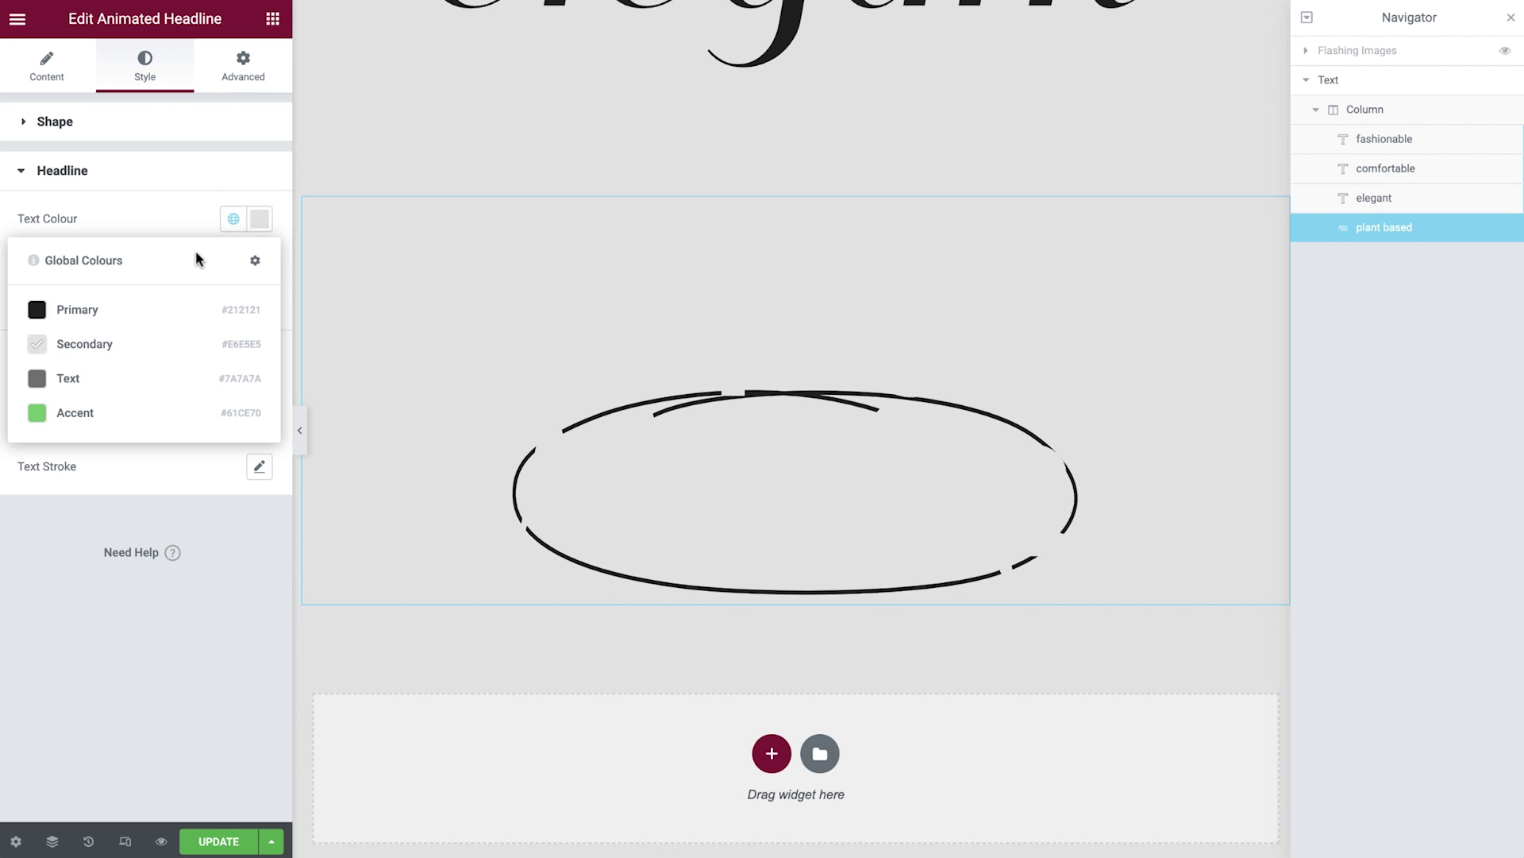
pyautogui.click(151, 305)
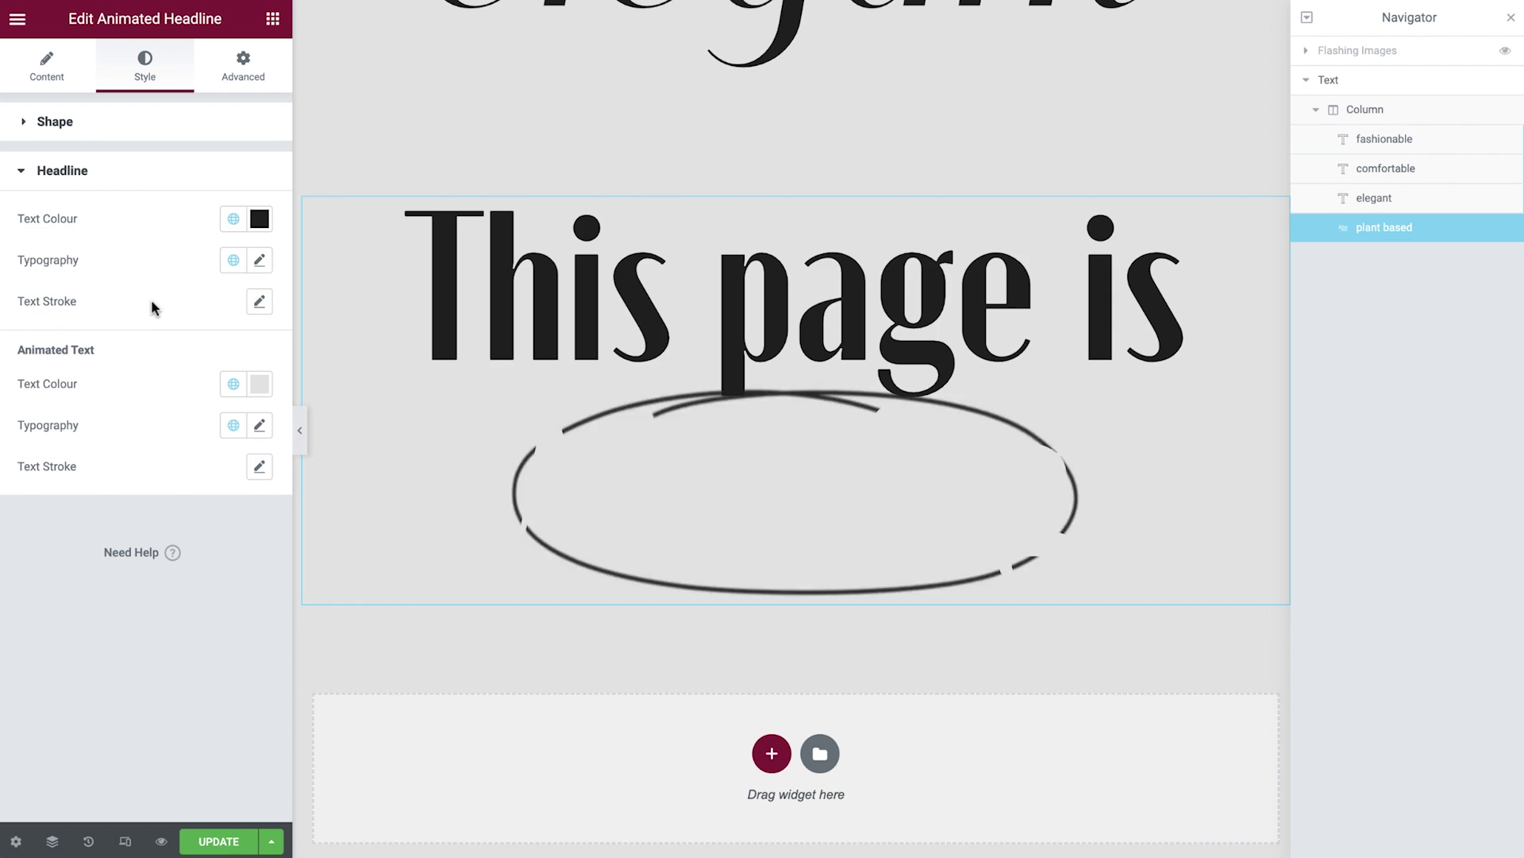
pyautogui.click(234, 260)
pyautogui.click(157, 432)
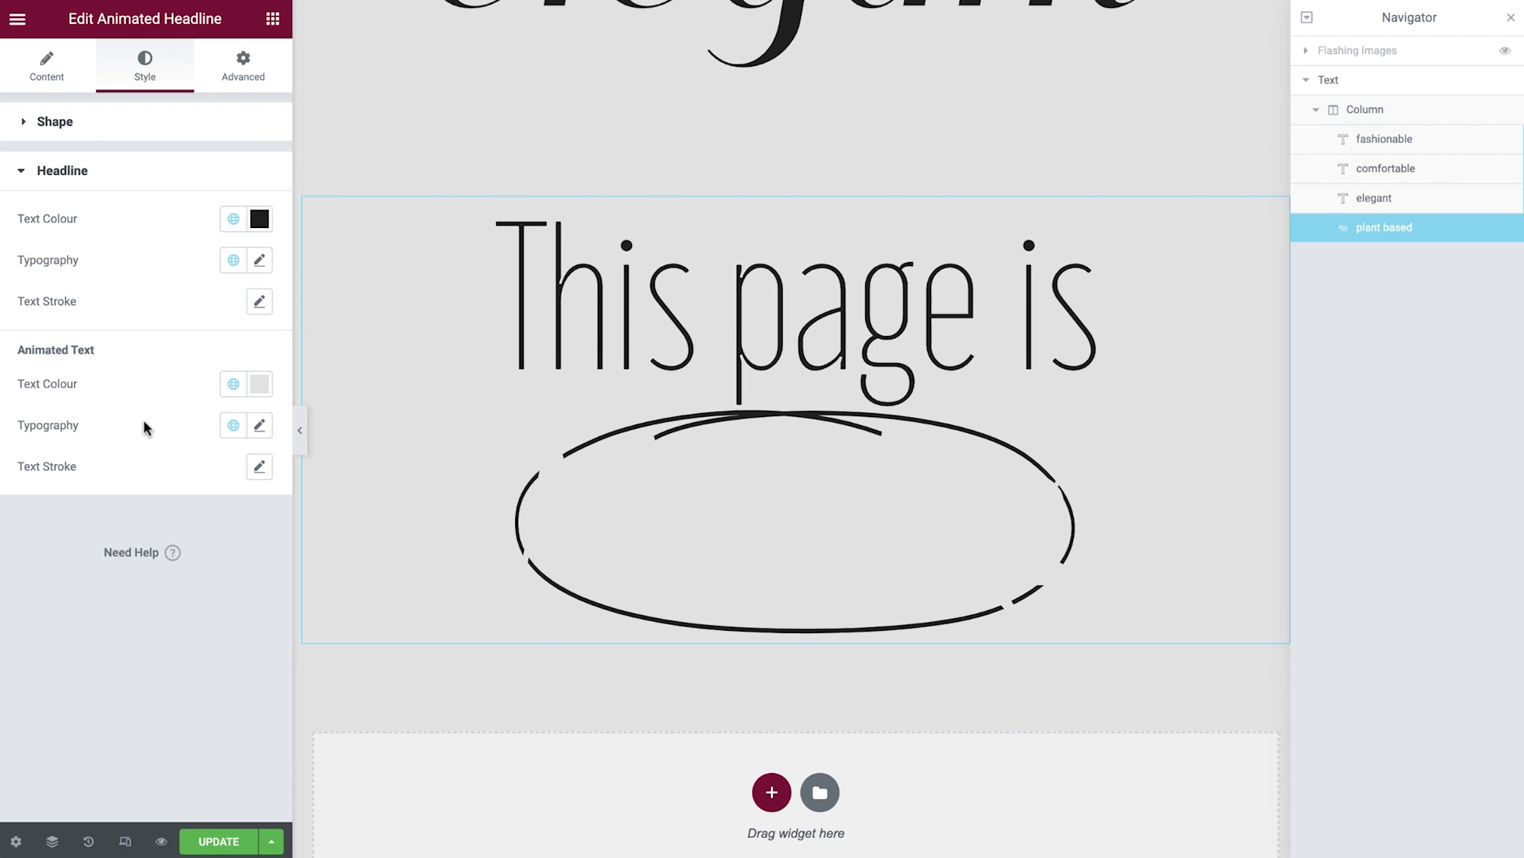
pyautogui.click(232, 384)
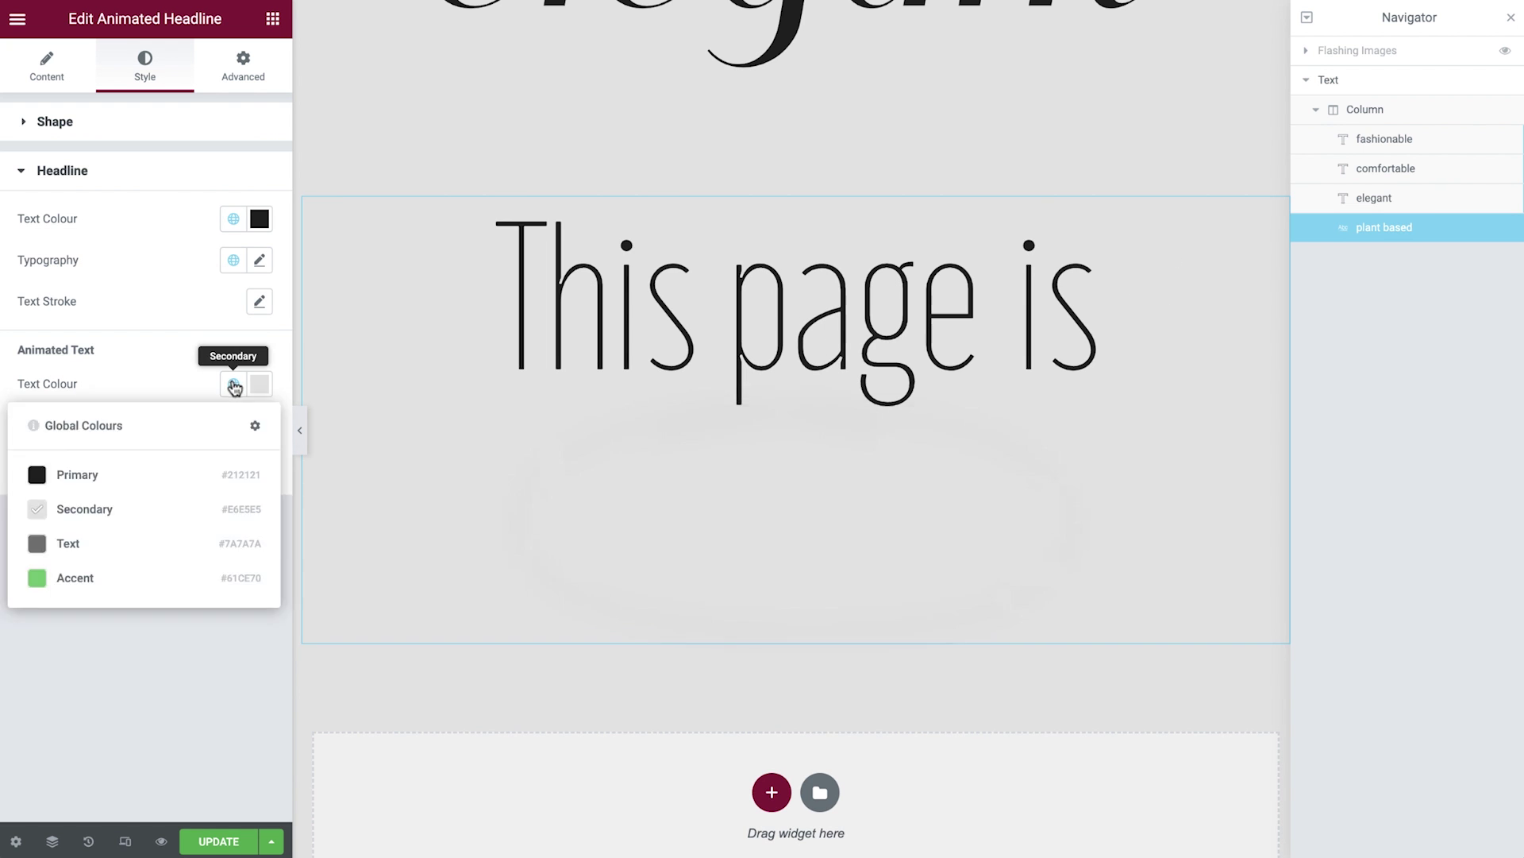
pyautogui.click(146, 477)
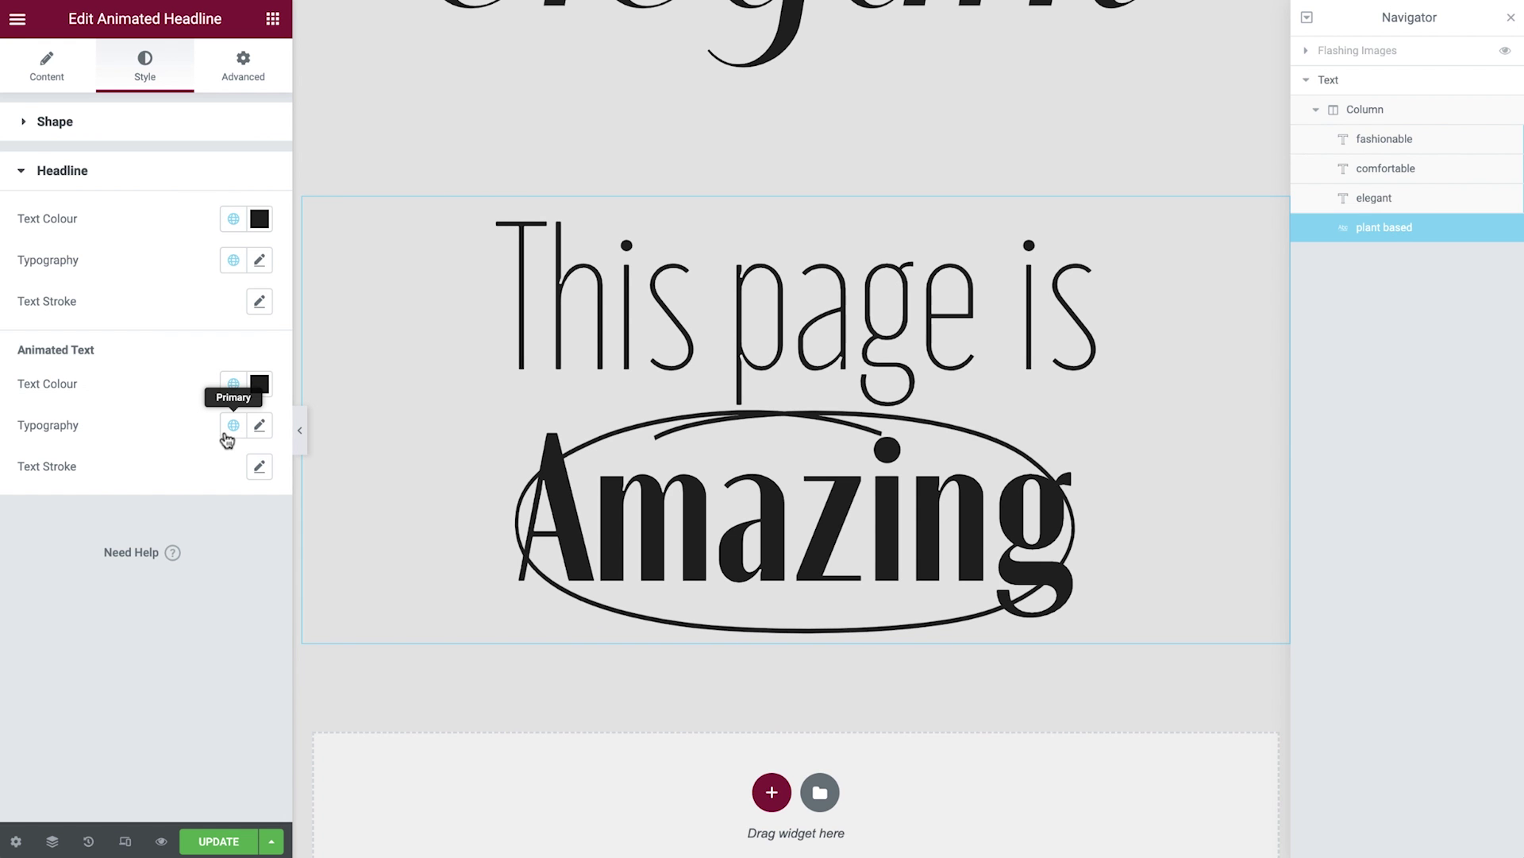
pyautogui.click(233, 424)
pyautogui.click(144, 667)
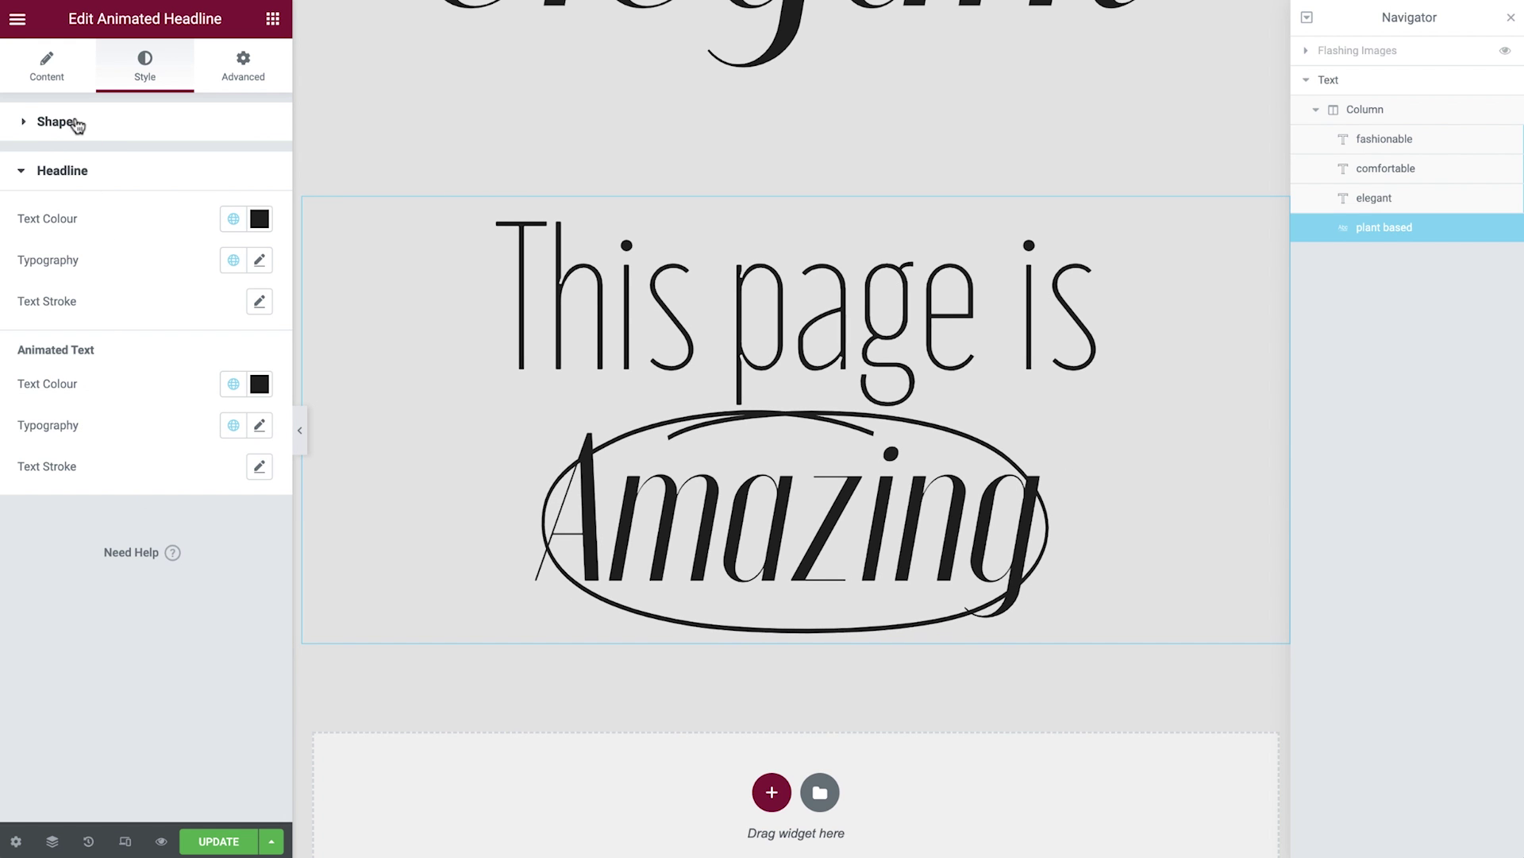
# Step: Switch to an Underline shape, clear Before text, set 'plant' and 'based', and disable looping
pyautogui.click(49, 80)
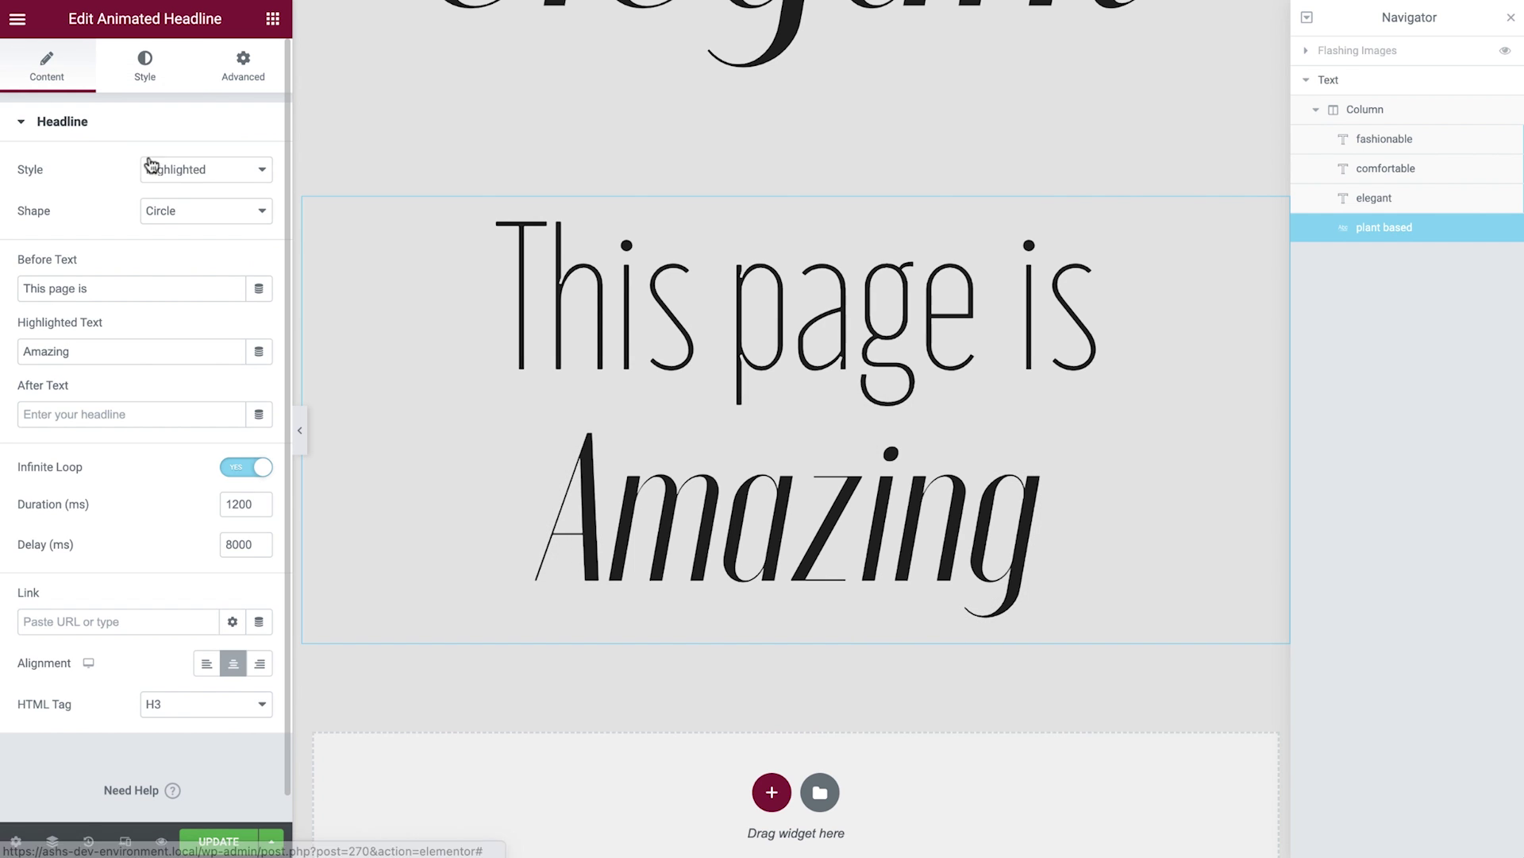
pyautogui.click(254, 213)
pyautogui.click(229, 252)
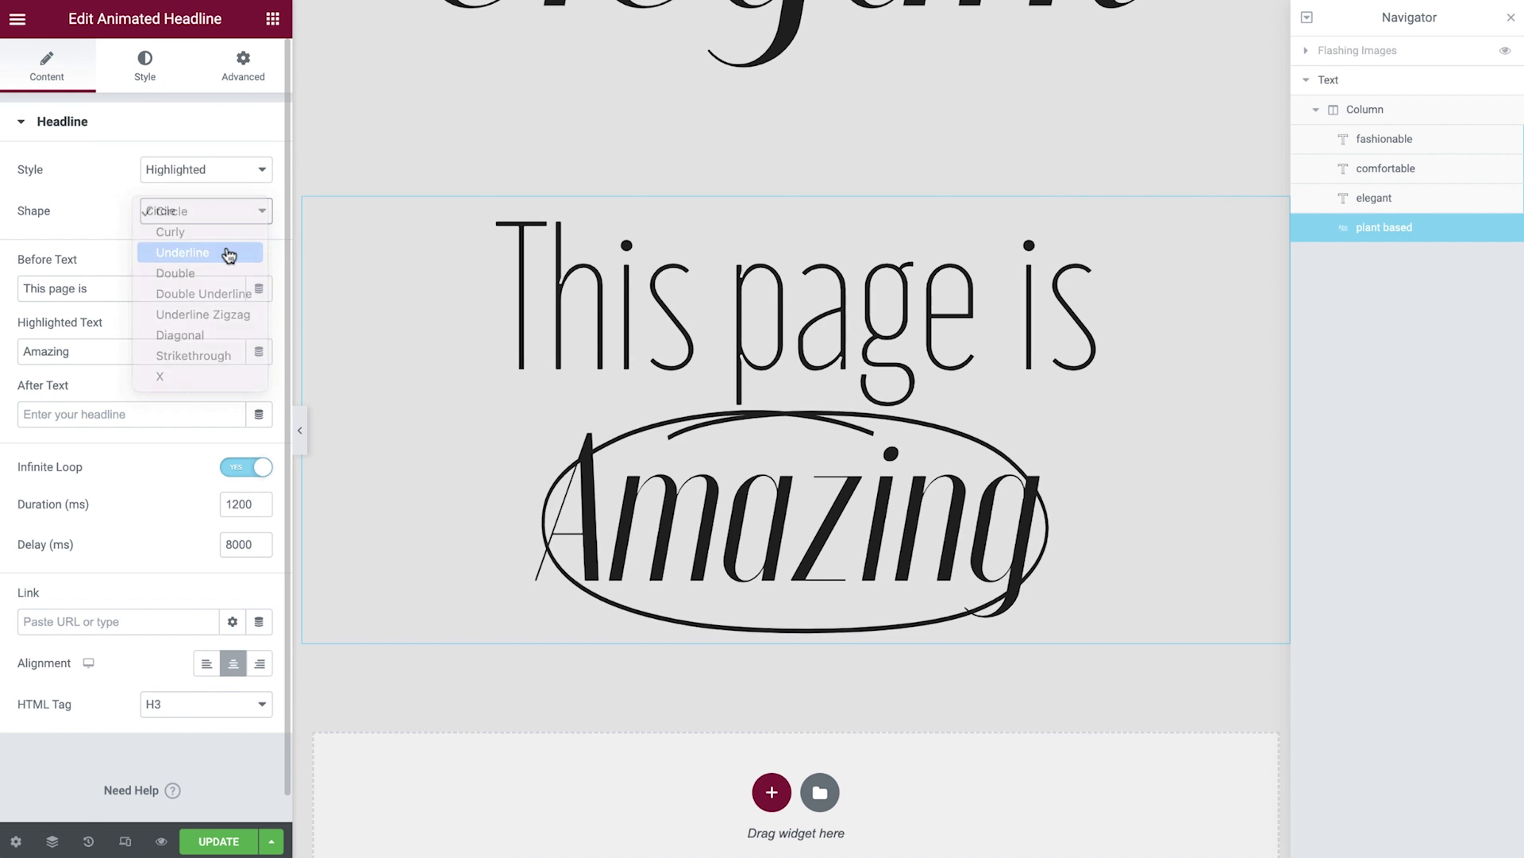
pyautogui.tripleClick(196, 284)
pyautogui.press('BackSpace')
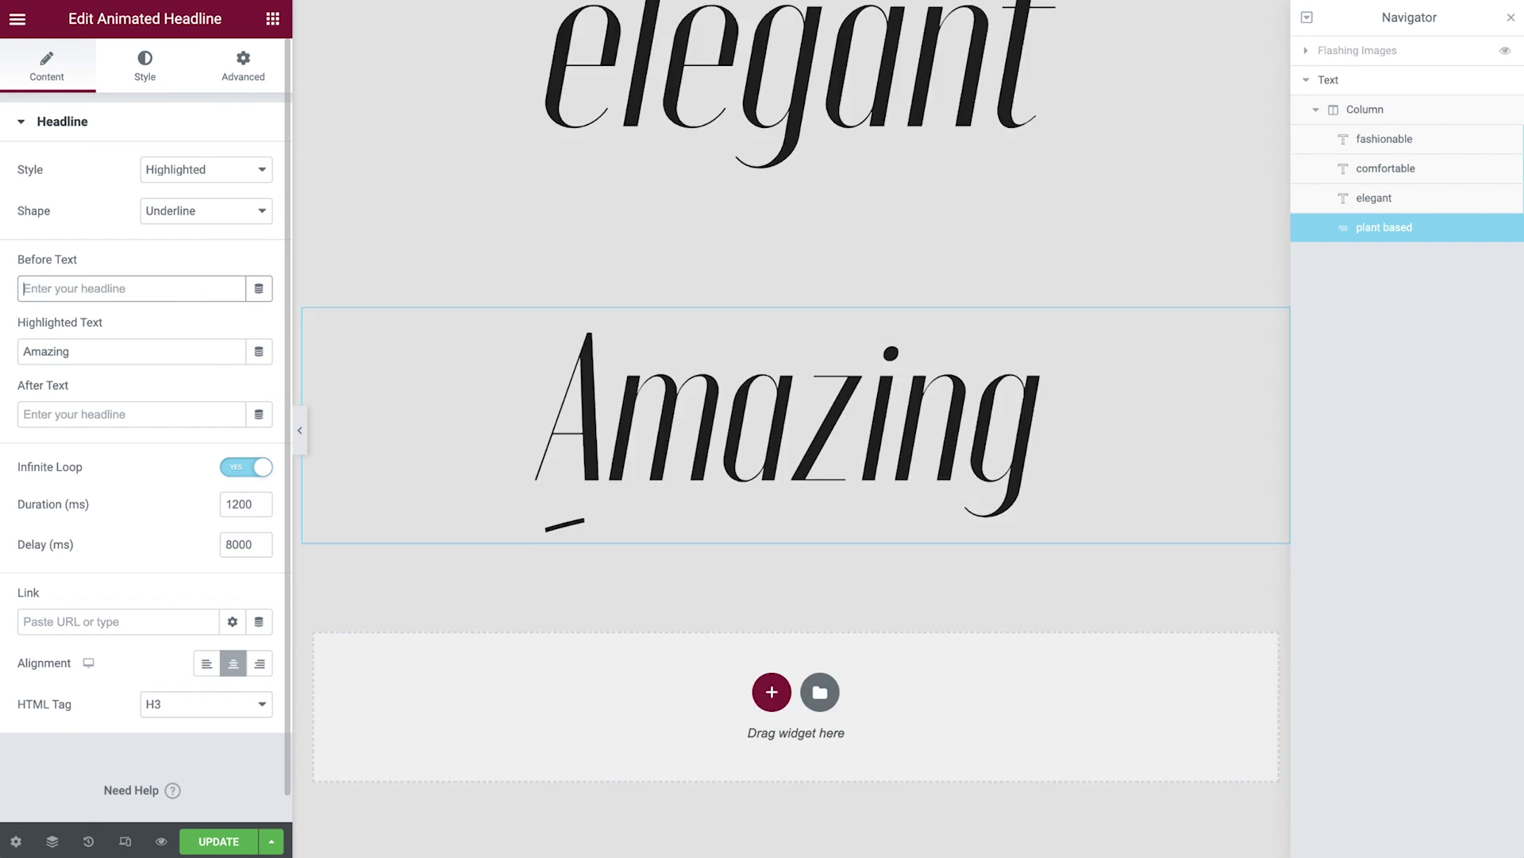
pyautogui.press('Tab')
pyautogui.write('plant')
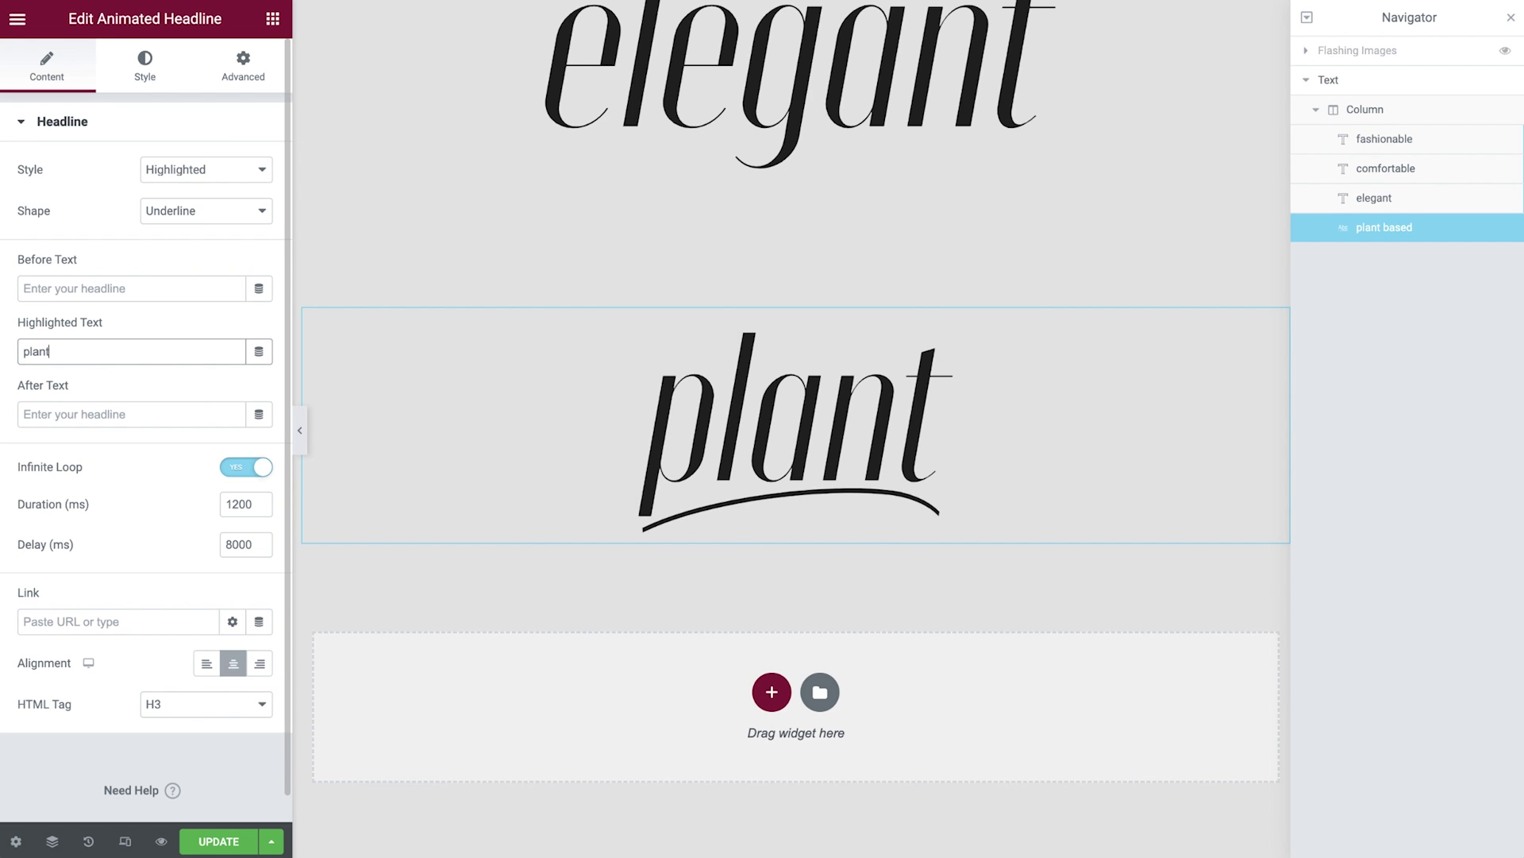
pyautogui.press('Tab')
pyautogui.write('based')
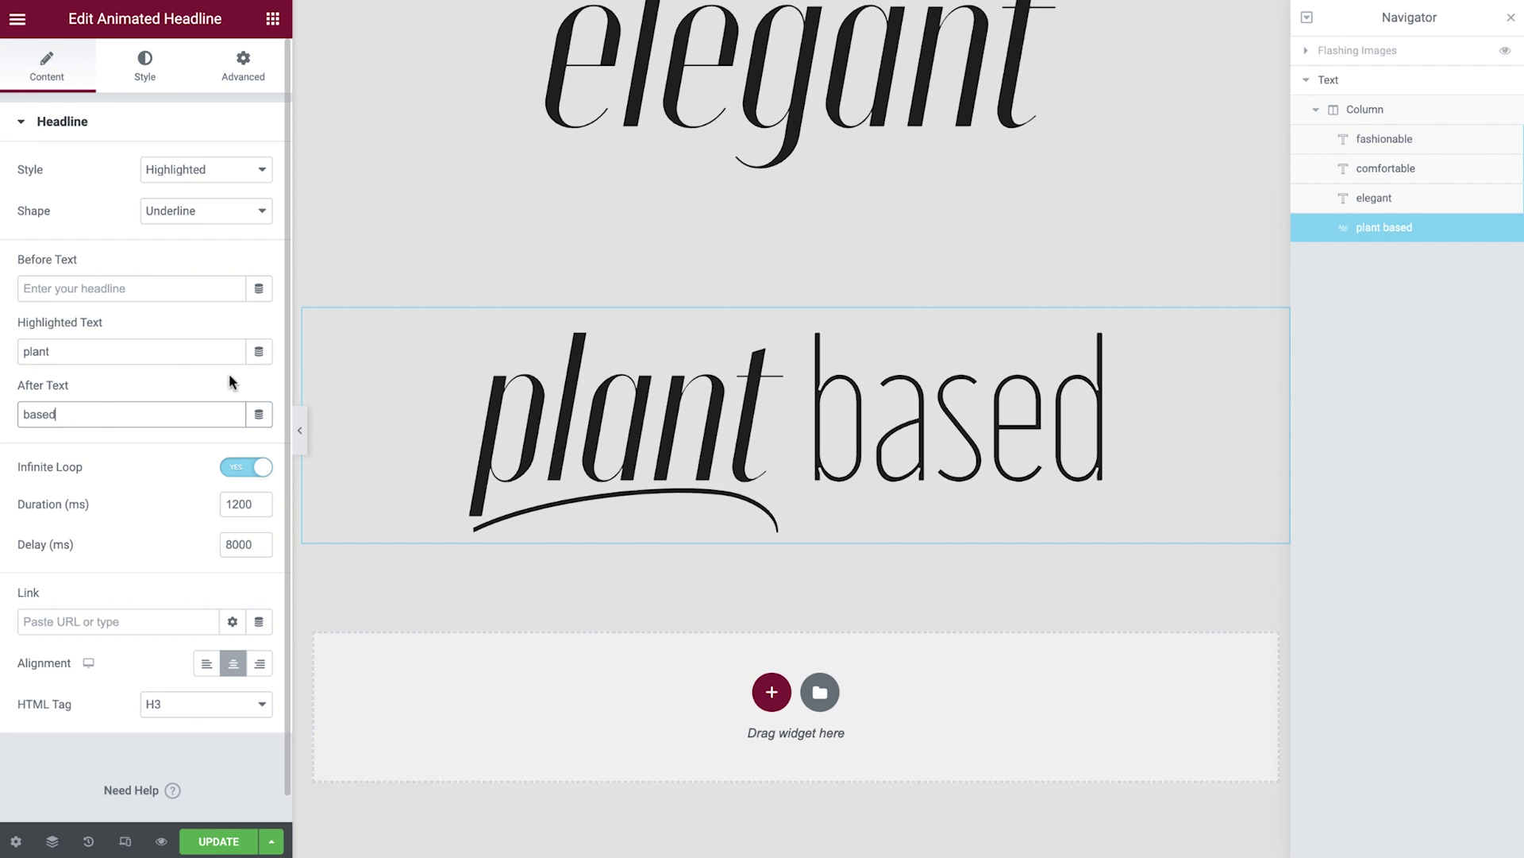
pyautogui.click(247, 468)
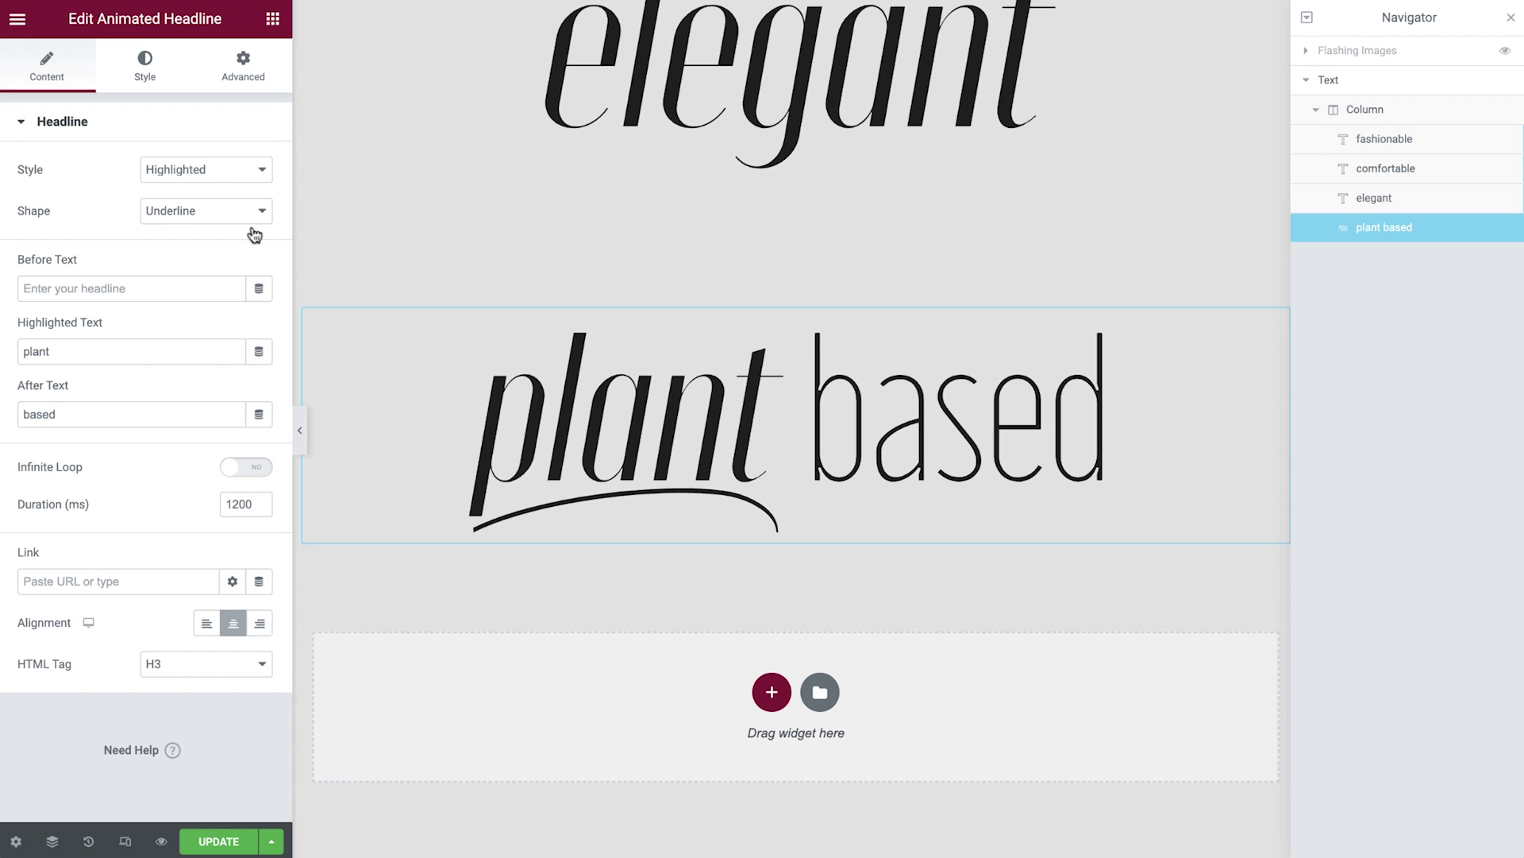
# Step: Unlink the headline's margins, set the top margin to -15 px and z-index to 1
pyautogui.click(247, 81)
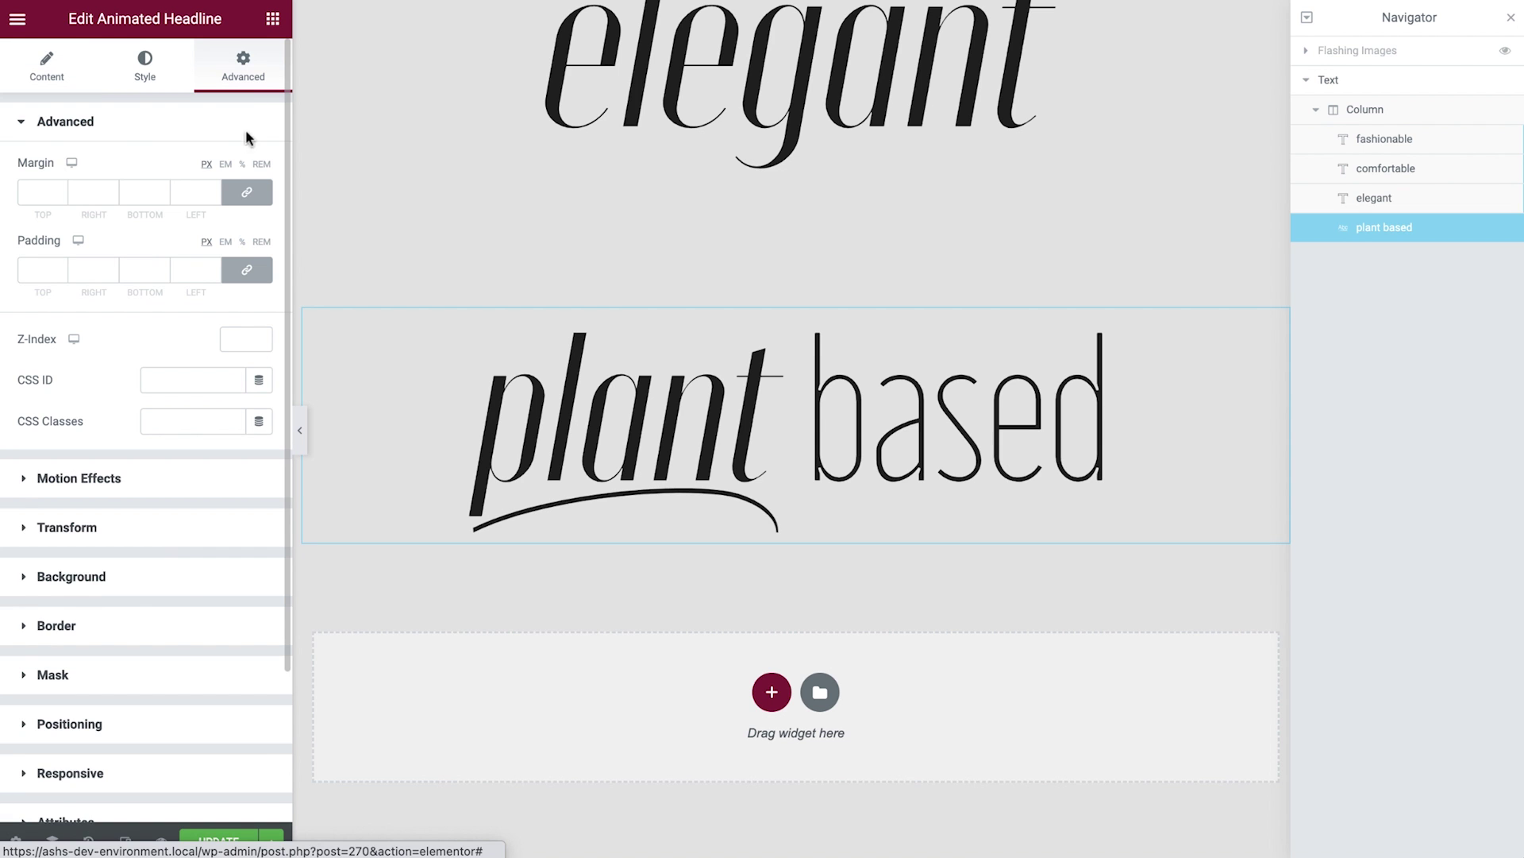
pyautogui.click(246, 192)
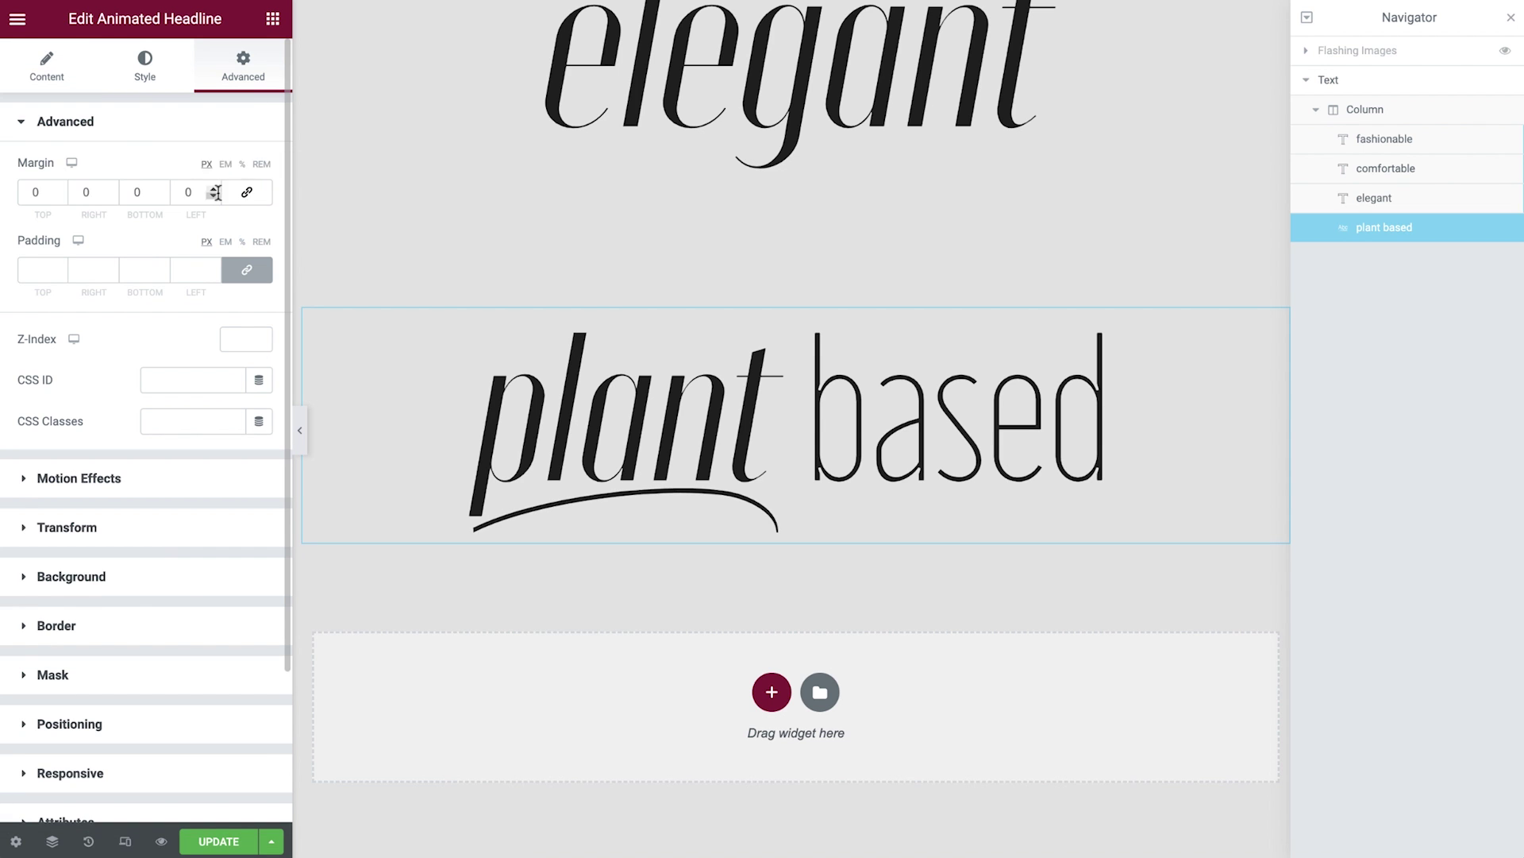
pyautogui.click(61, 196)
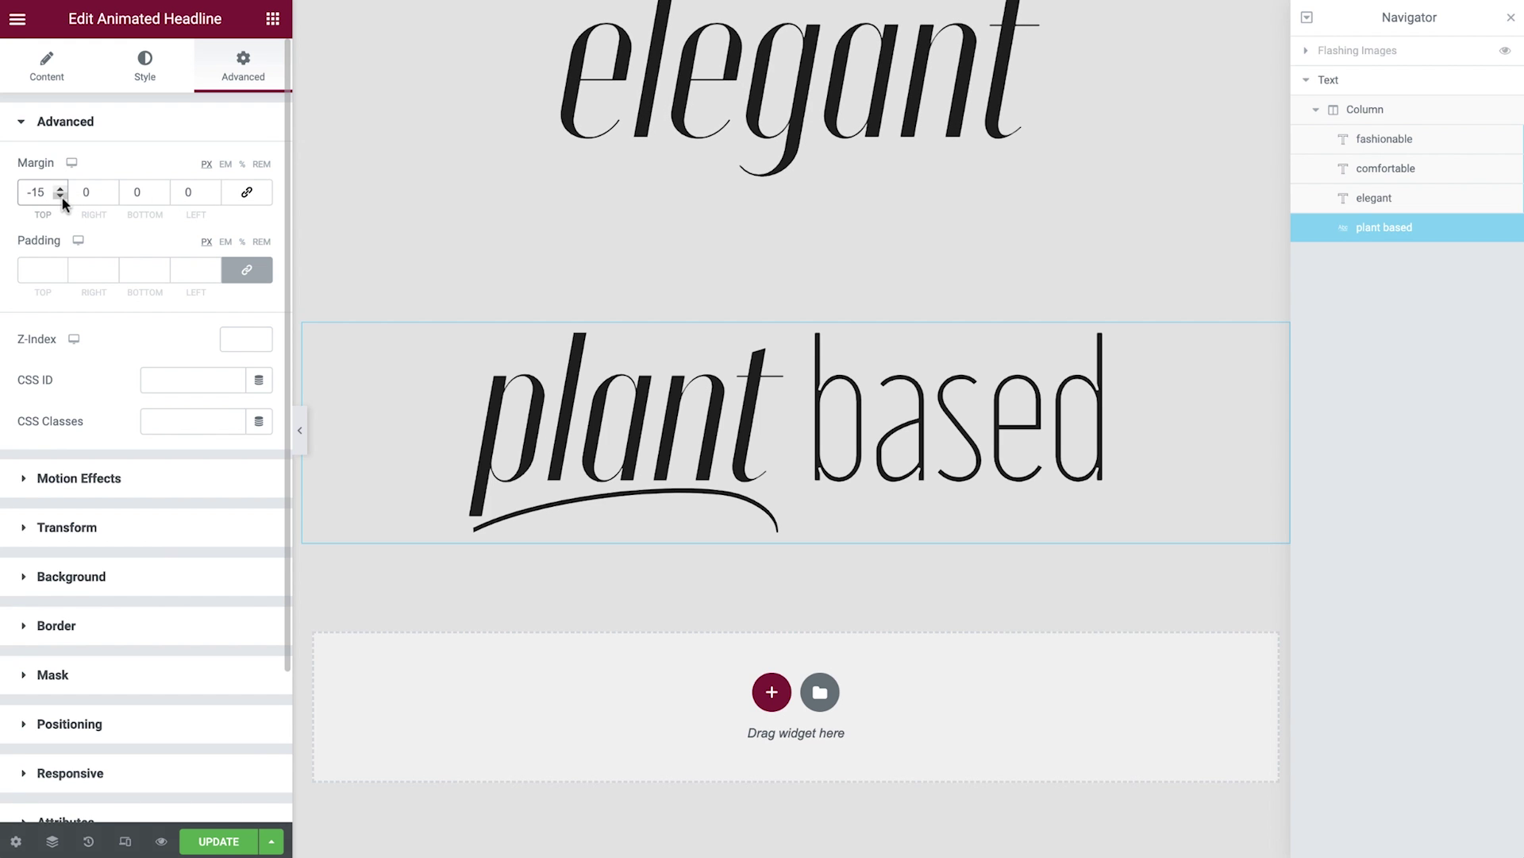
pyautogui.click(238, 339)
pyautogui.write('1')
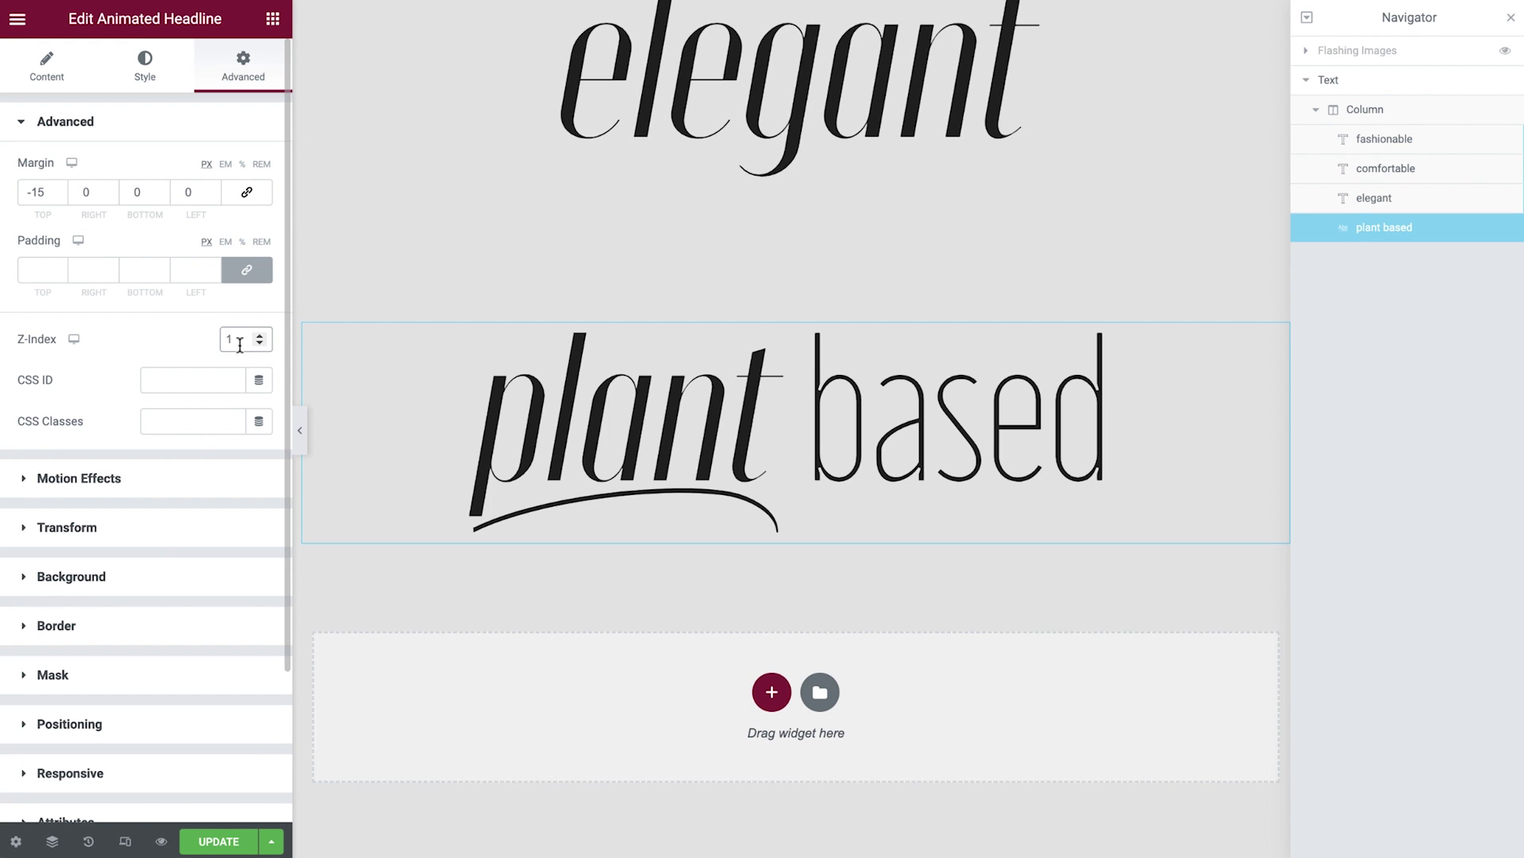
# Step: Turn on scrolling effects with a vertical scroll at speed 5 and a narrowed viewport range
pyautogui.click(146, 479)
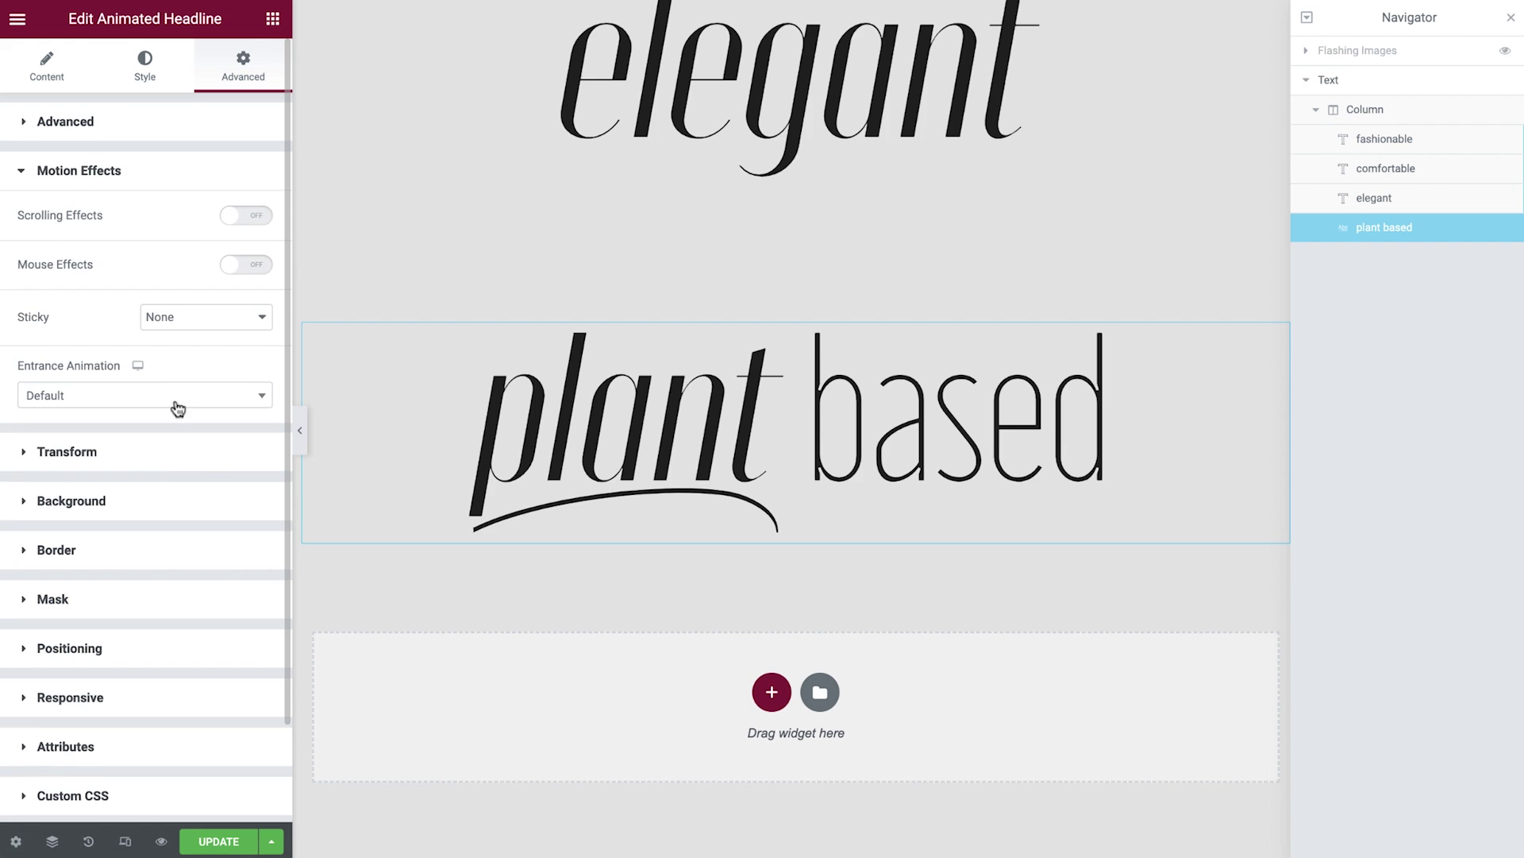
pyautogui.click(247, 216)
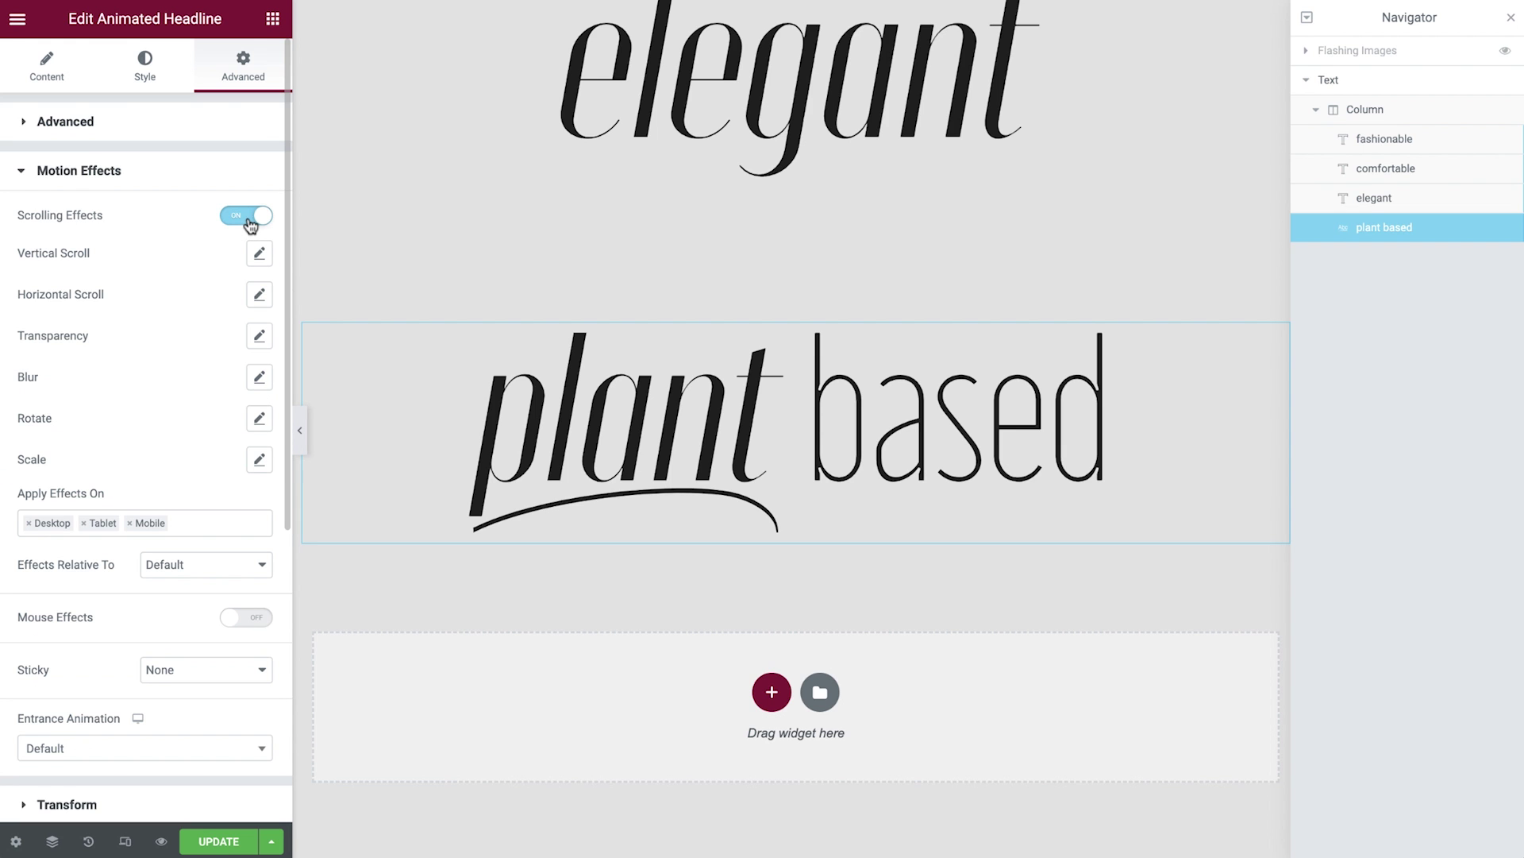
pyautogui.click(259, 254)
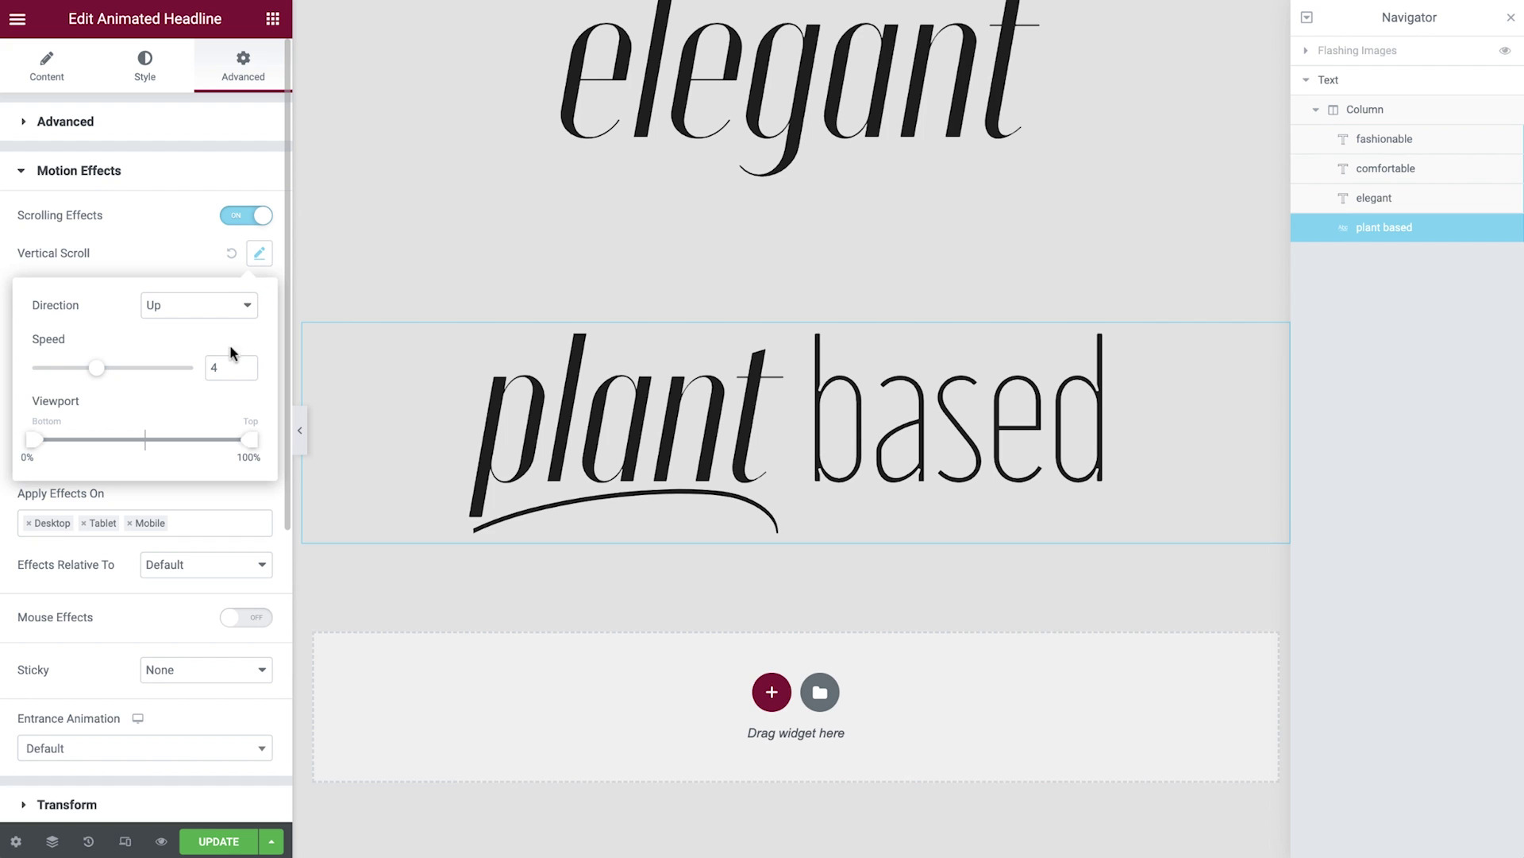
pyautogui.doubleClick(225, 366)
pyautogui.write('5')
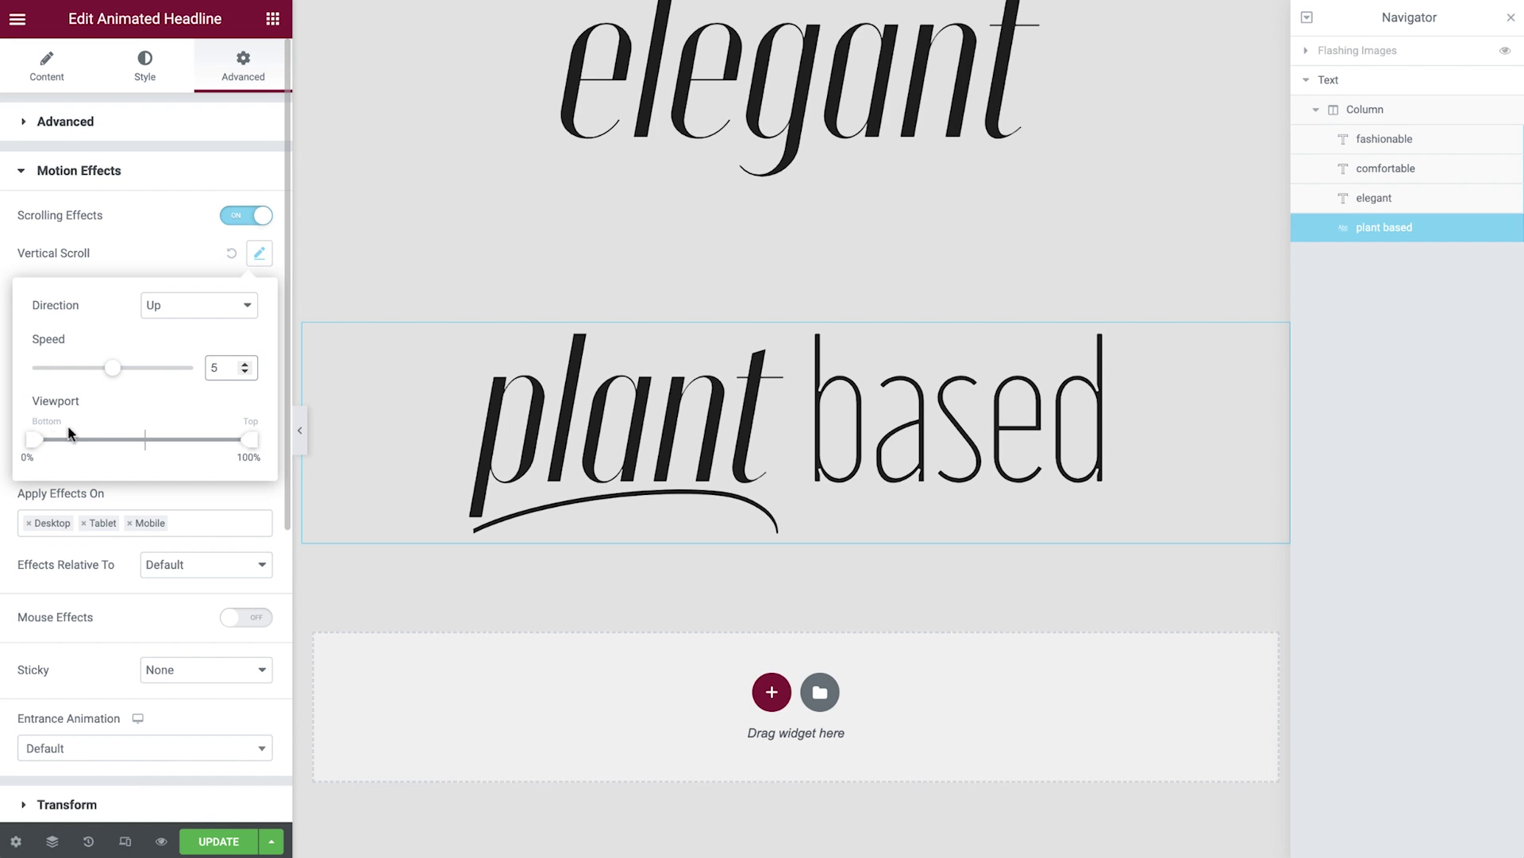
pyautogui.moveTo(34, 439); pyautogui.dragTo(199, 439)
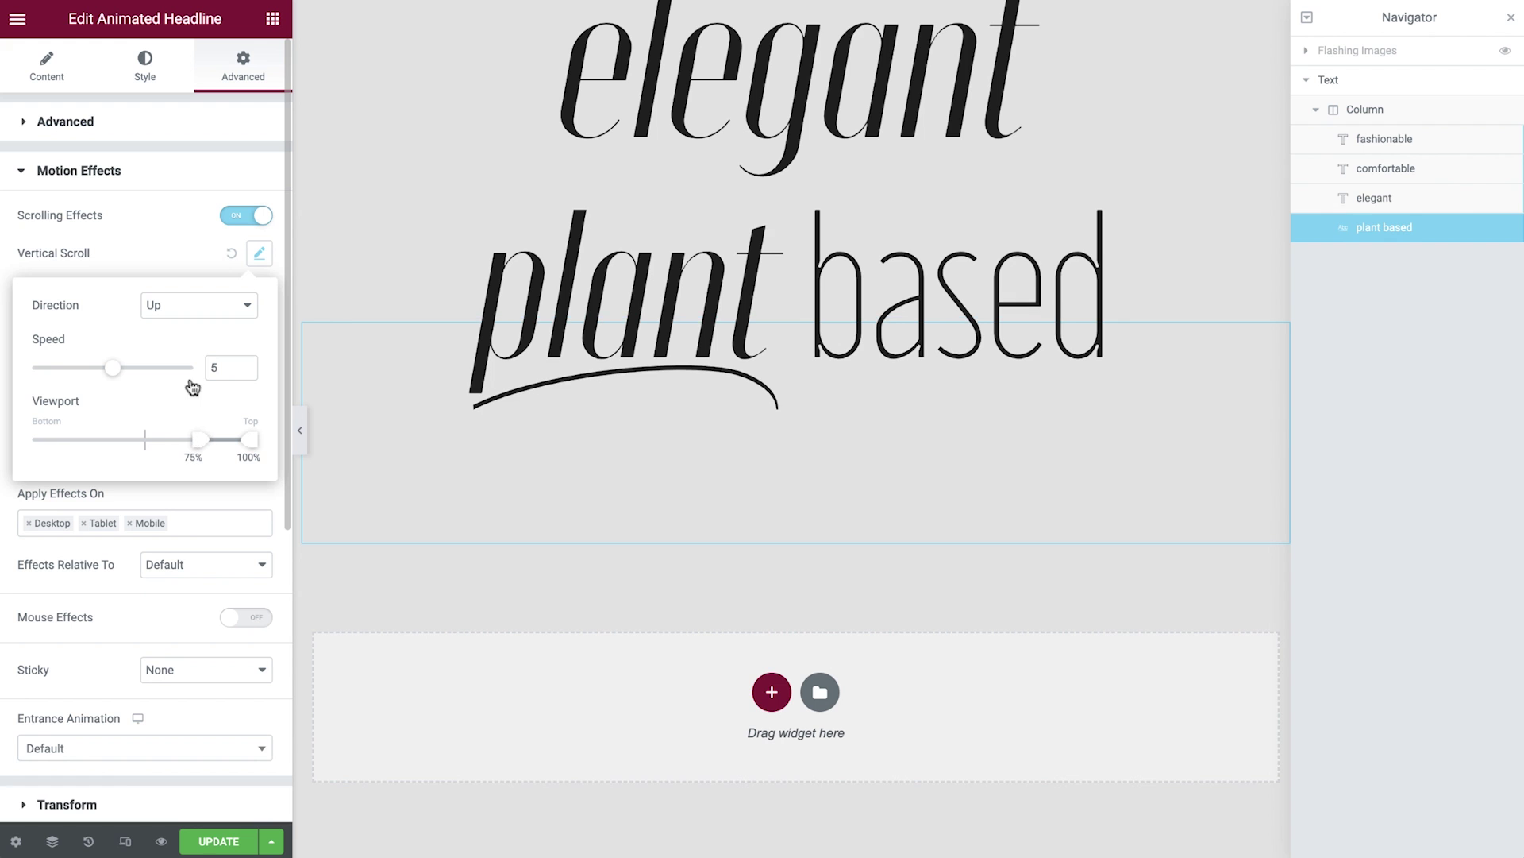
pyautogui.click(165, 259)
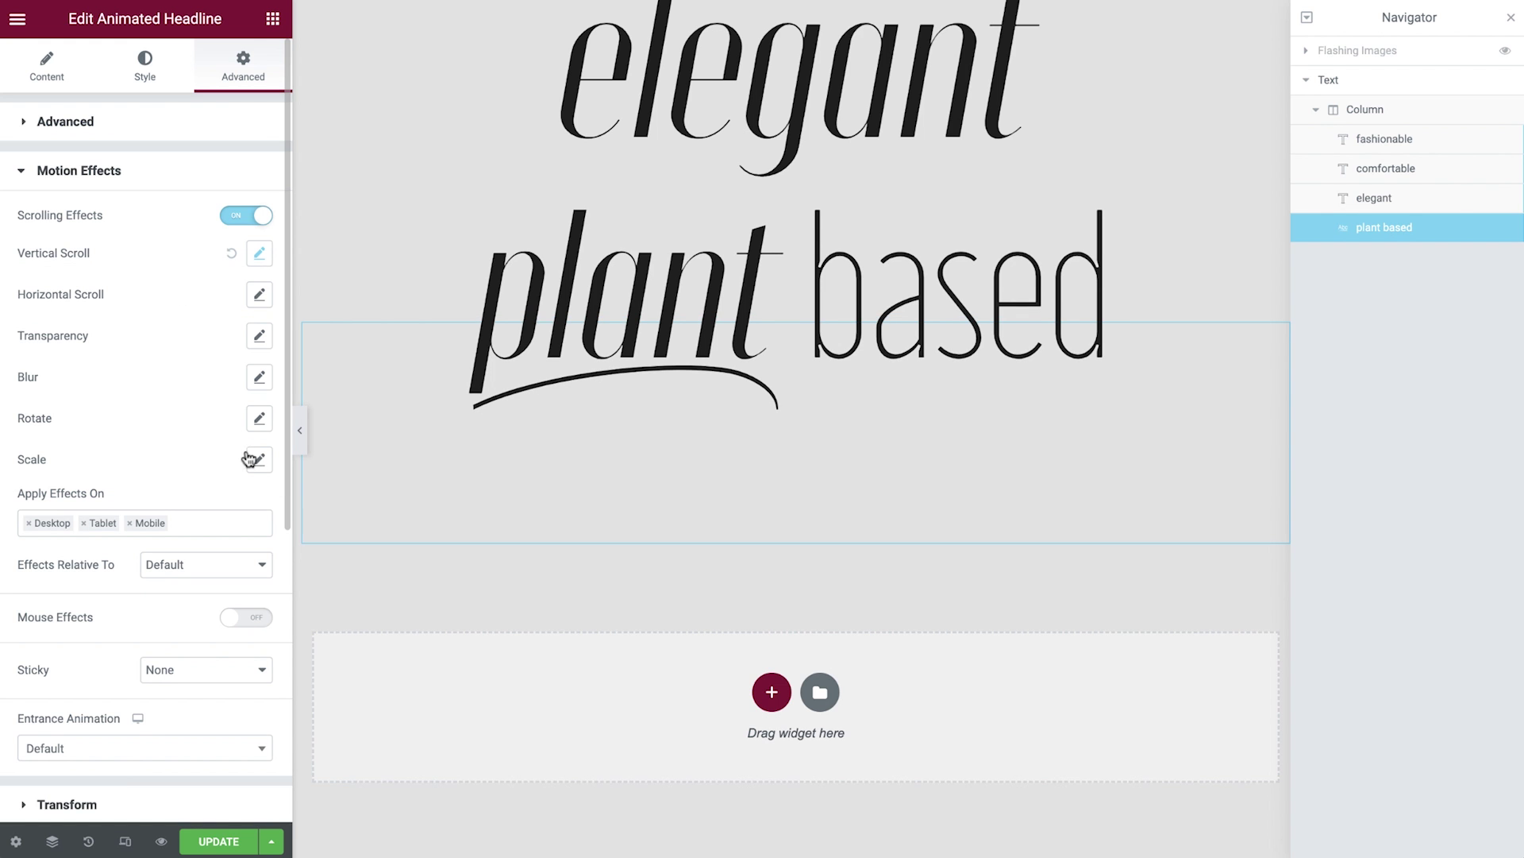
# Step: Add a Scale Up scroll effect at speed 10 over viewport 68%–90%
pyautogui.click(249, 459)
pyautogui.doubleClick(214, 573)
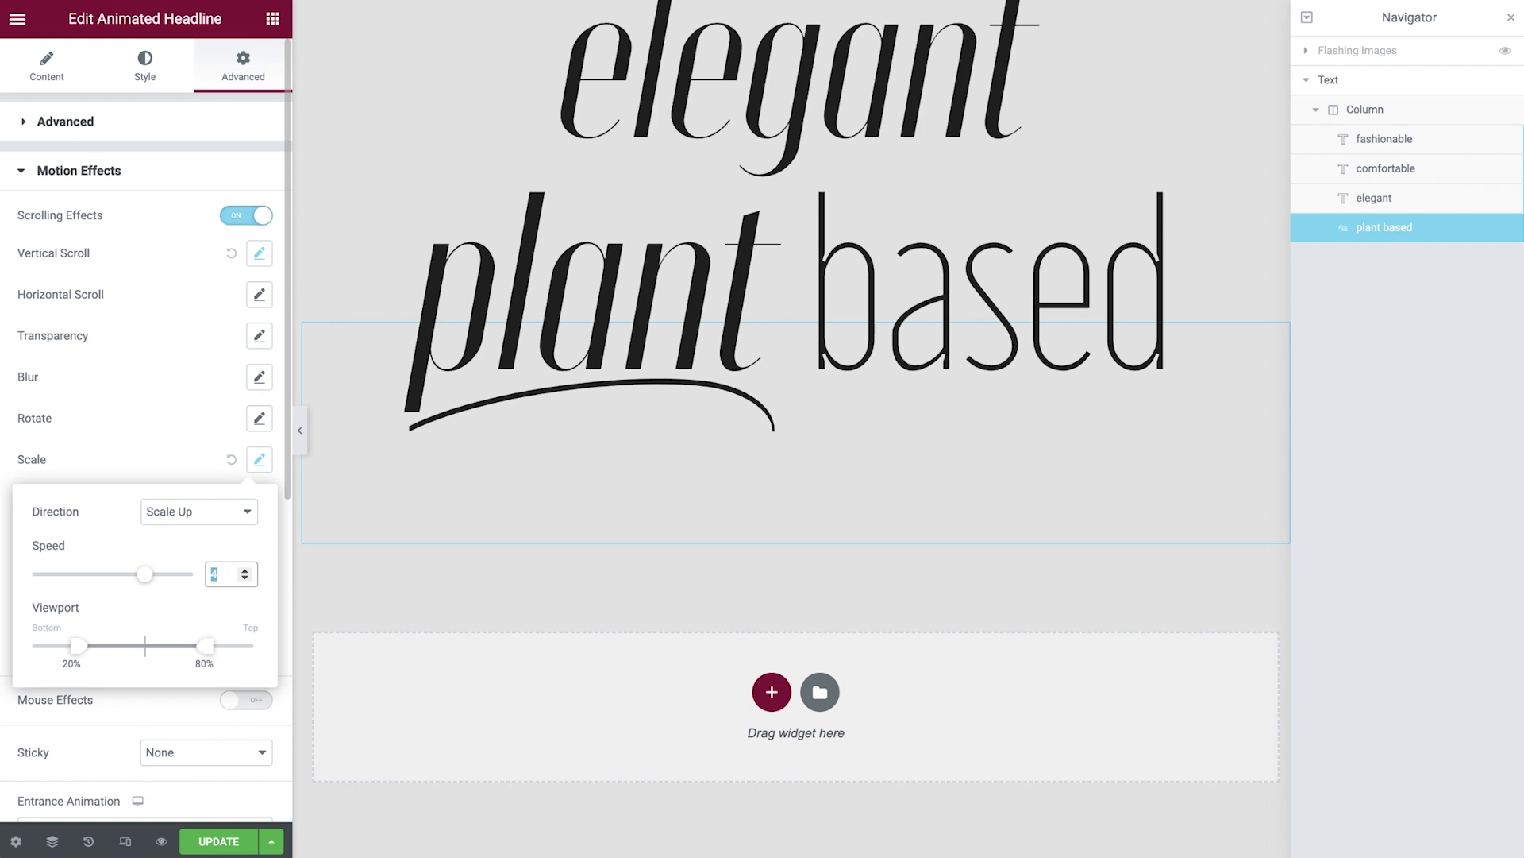
pyautogui.write('10')
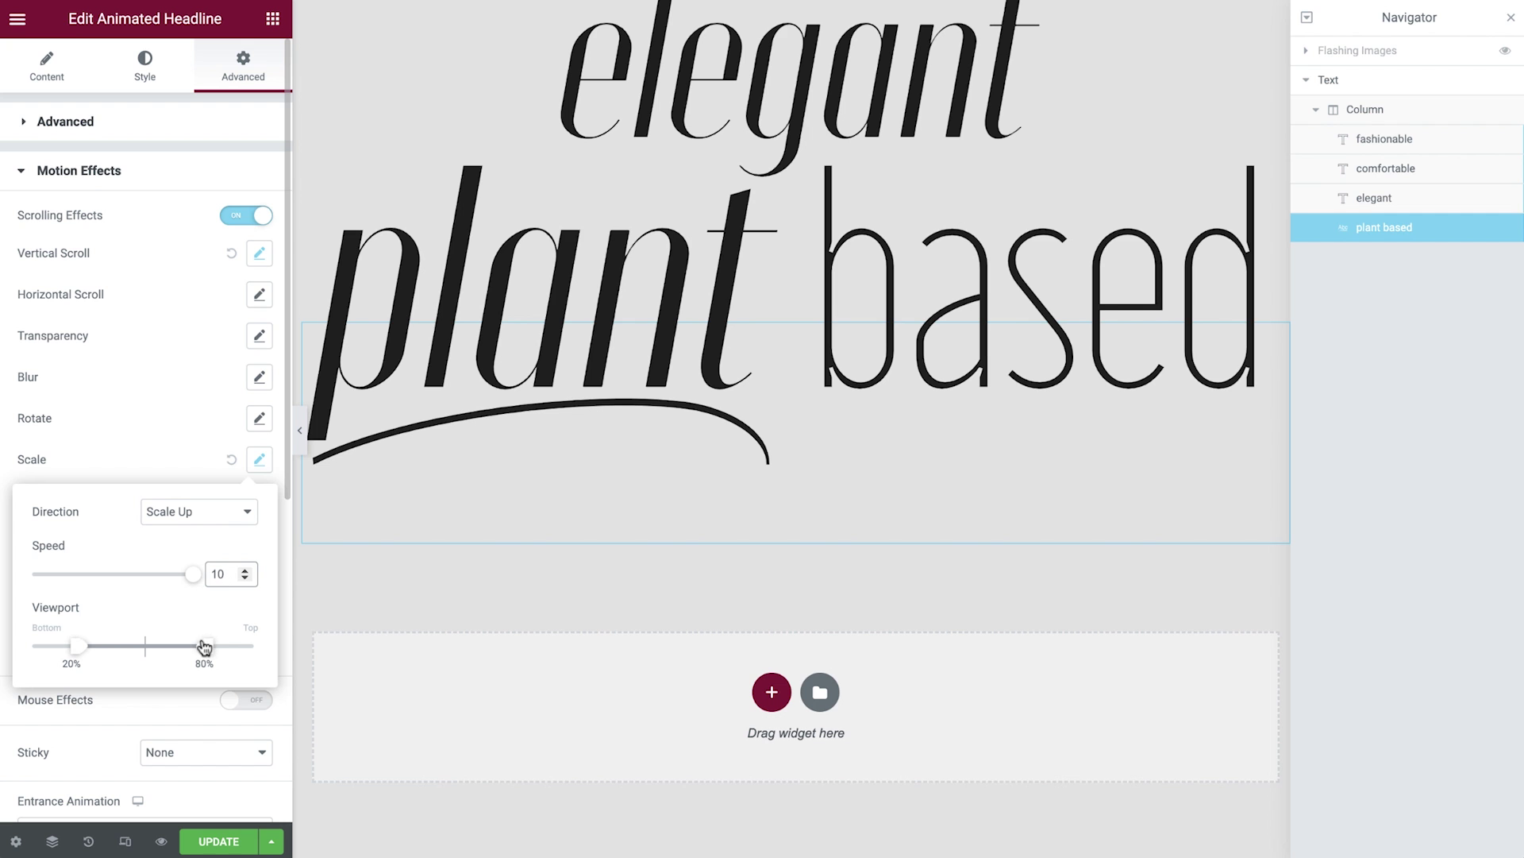
pyautogui.moveTo(205, 645); pyautogui.dragTo(226, 640)
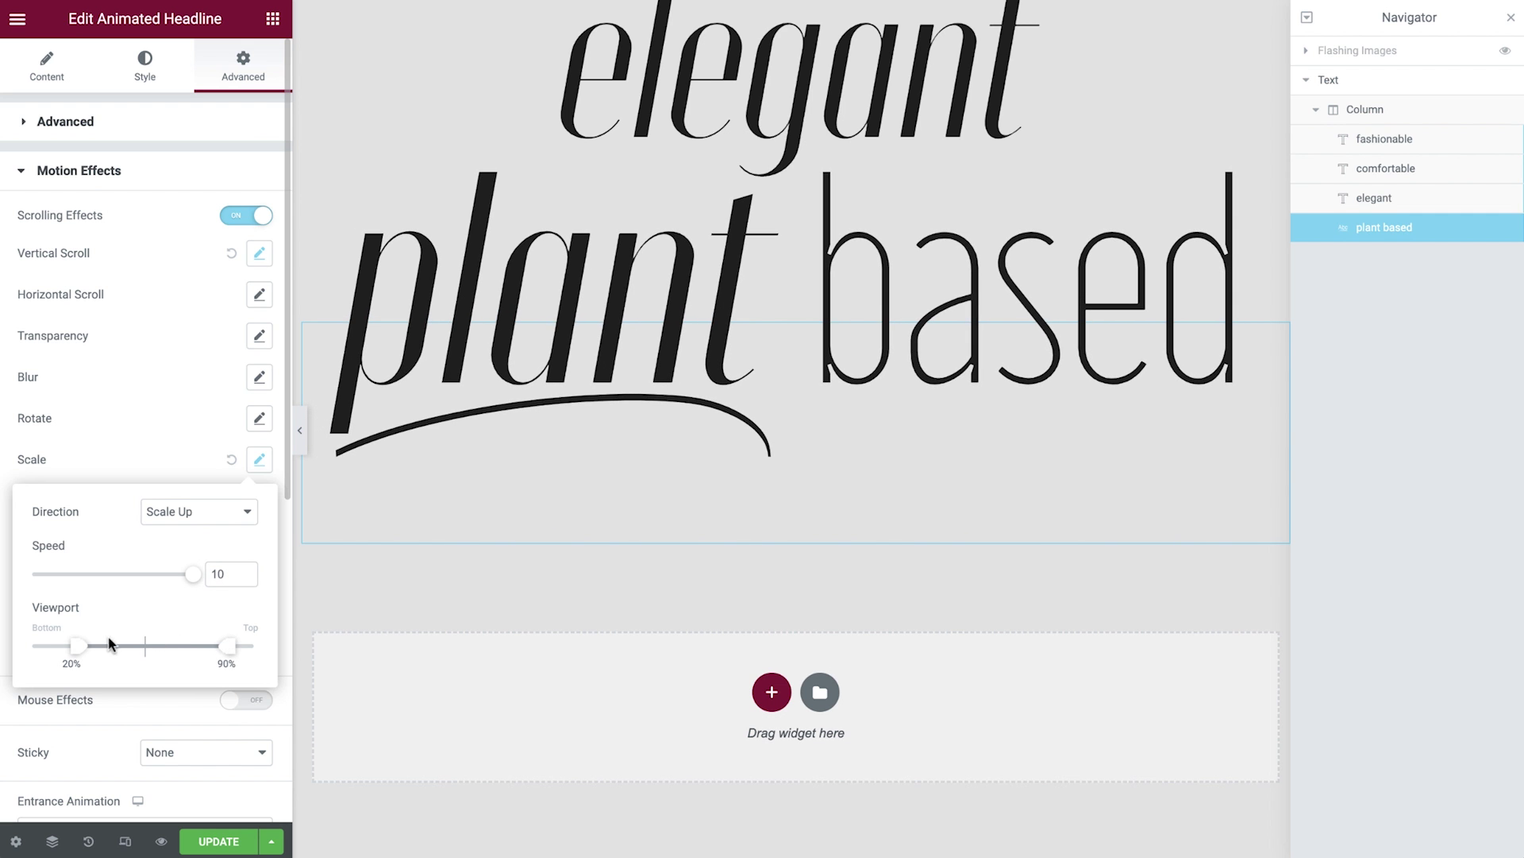
pyautogui.moveTo(80, 650); pyautogui.dragTo(190, 645)
pyautogui.click(143, 474)
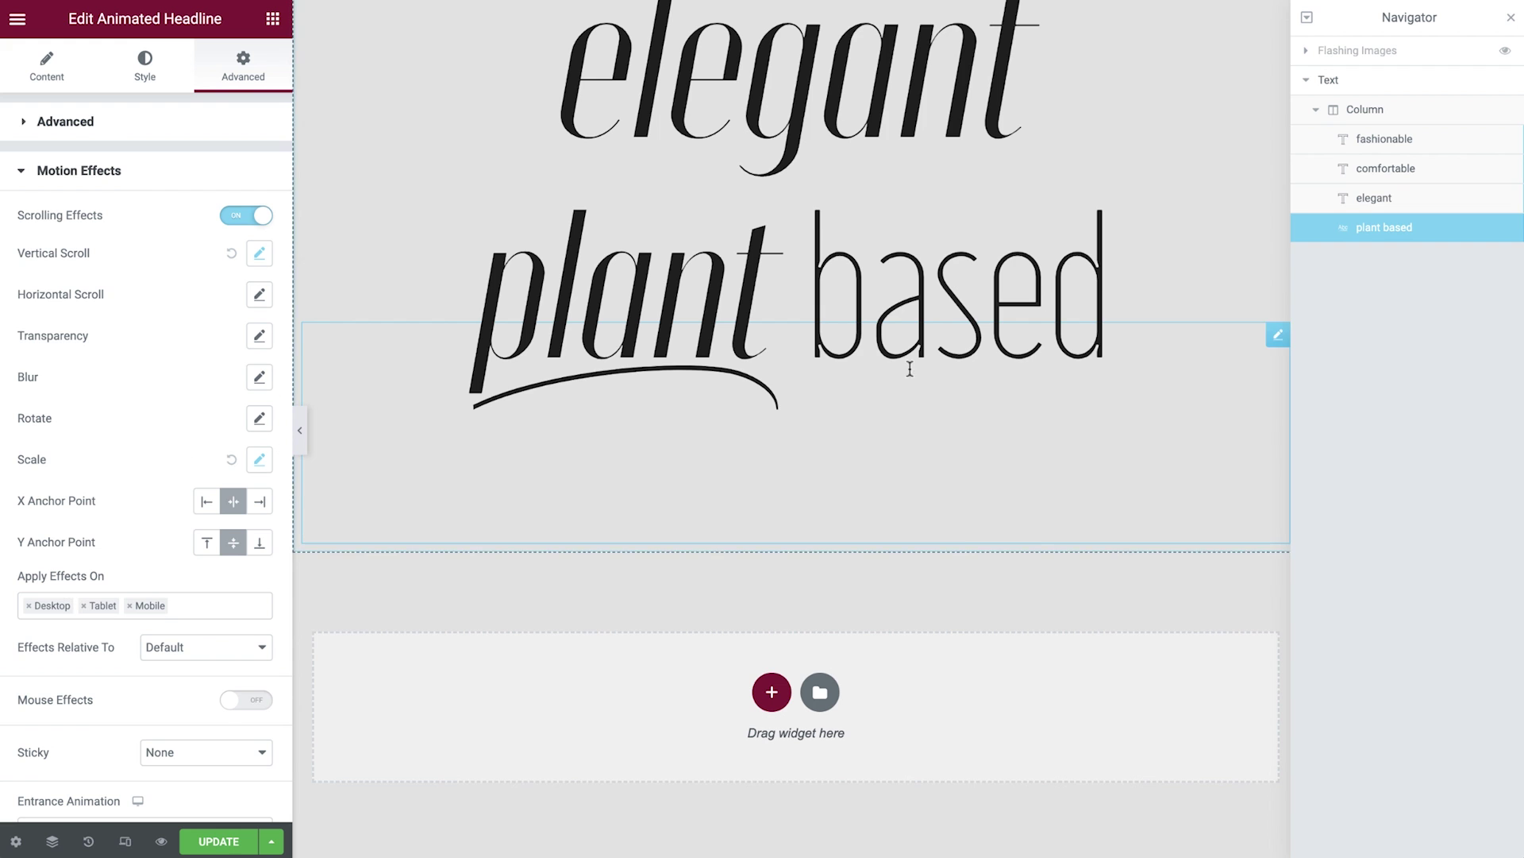
# Step: Duplicate the comfortable heading below plant based as 'clothing', with title text 'clothing'
pyautogui.rightClick(1391, 175)
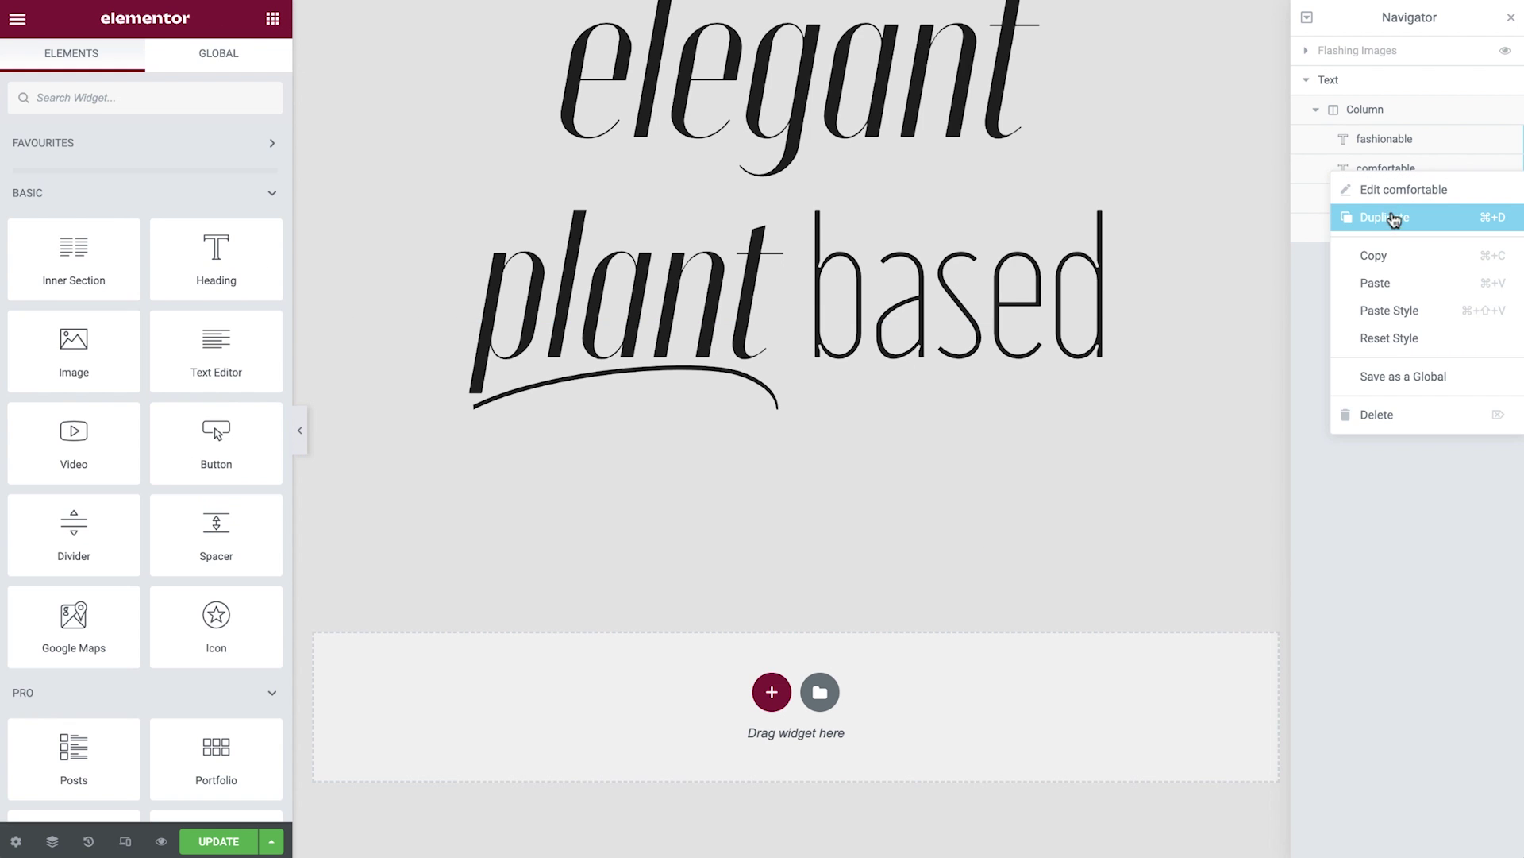
pyautogui.click(1395, 221)
pyautogui.moveTo(1389, 198); pyautogui.dragTo(1385, 276)
pyautogui.doubleClick(1385, 263)
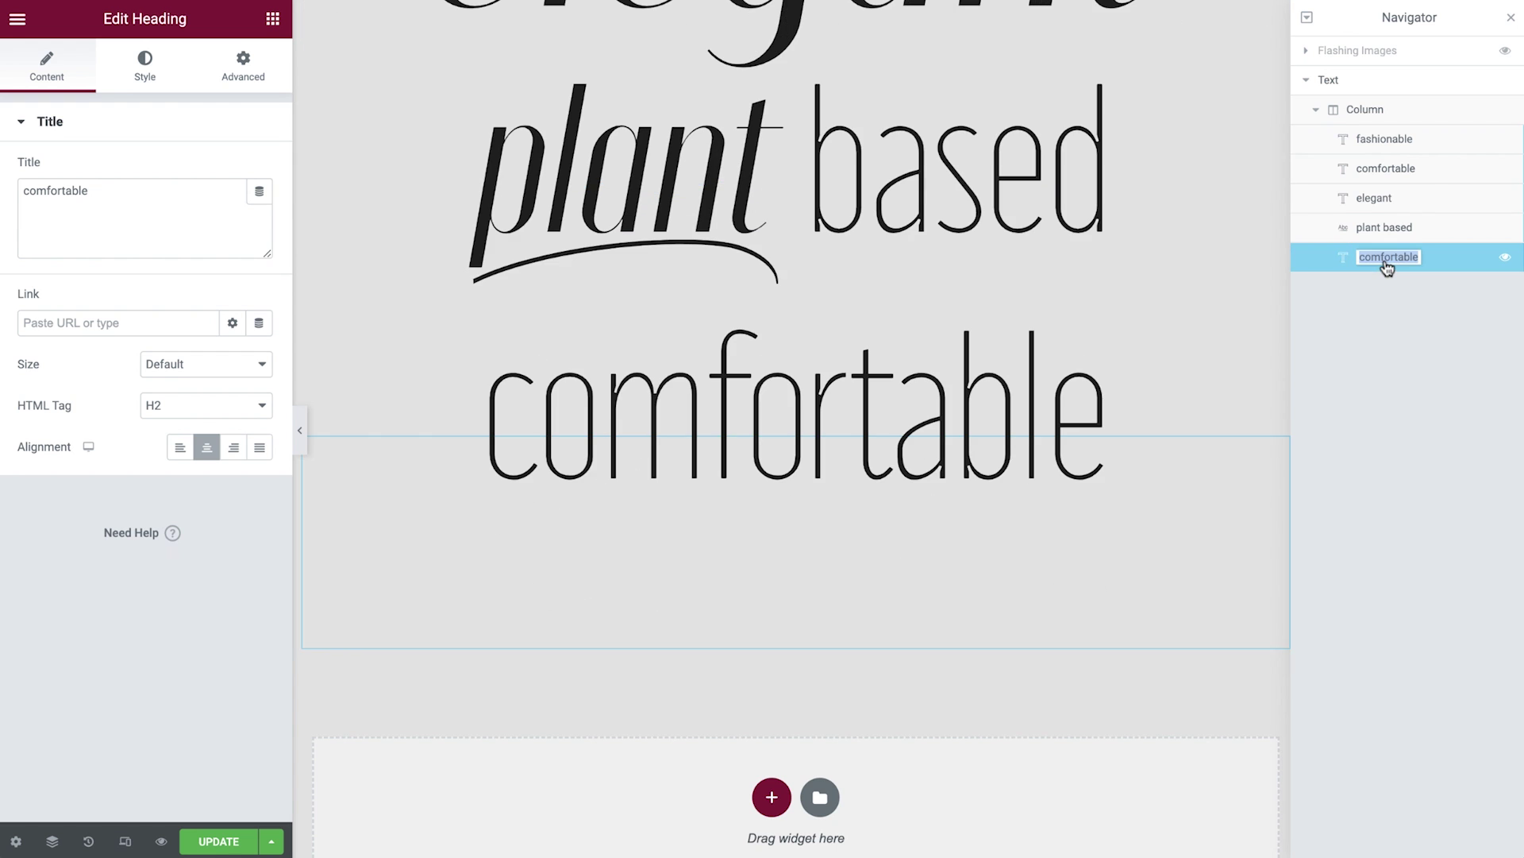
pyautogui.write('clothing')
pyautogui.press('Return')
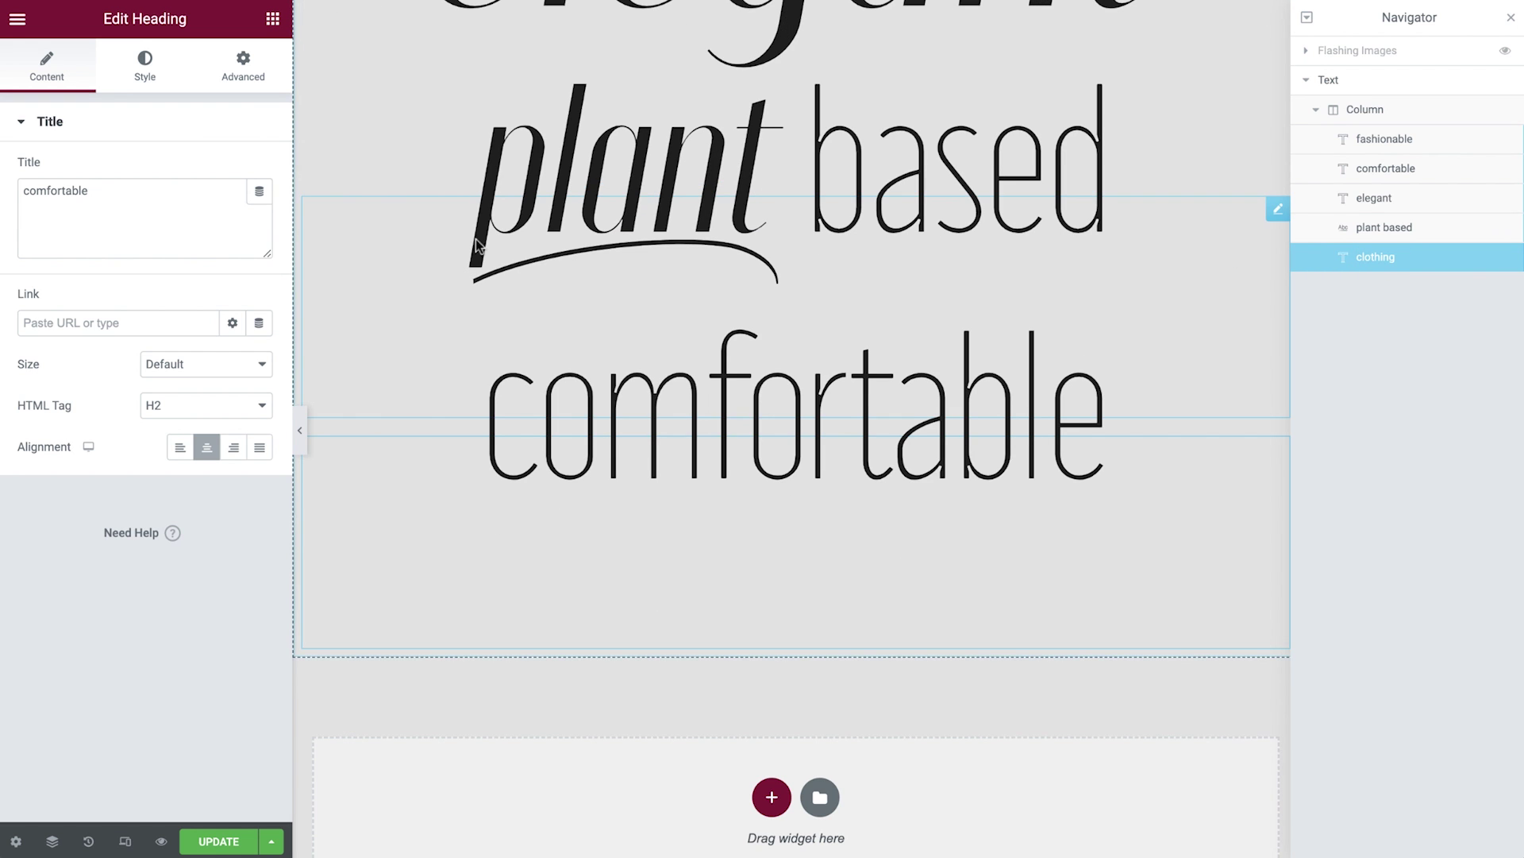
pyautogui.click(187, 221)
pyautogui.hotkey('ctrl', 'a')
pyautogui.write('clothing')
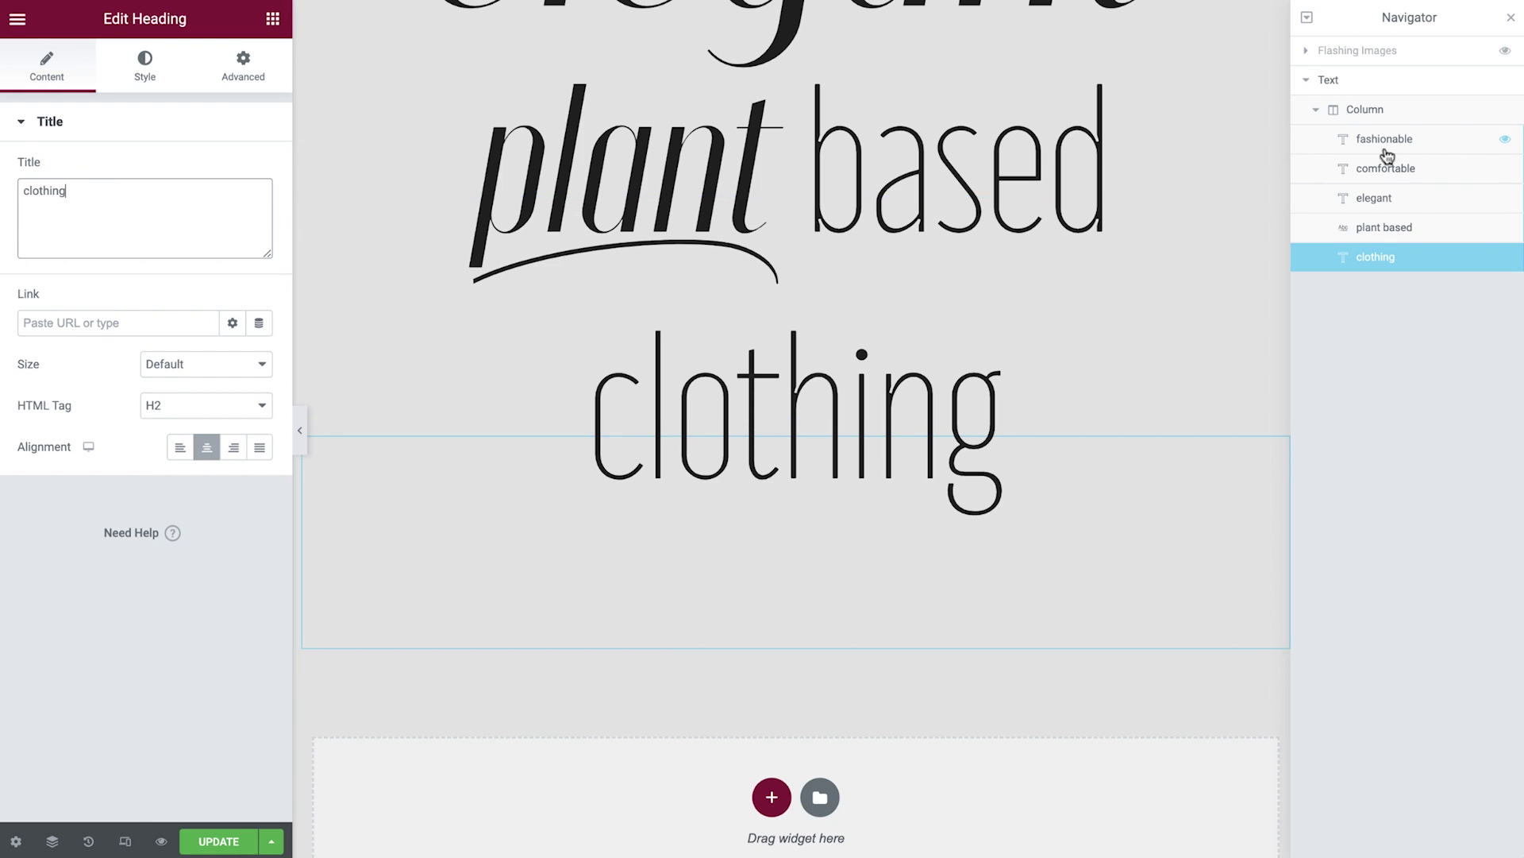
# Step: Duplicate the fashionable heading as 'autumn', move it below clothing, and retitle it 'autumn'
pyautogui.rightClick(1385, 152)
pyautogui.click(1388, 194)
pyautogui.doubleClick(1390, 170)
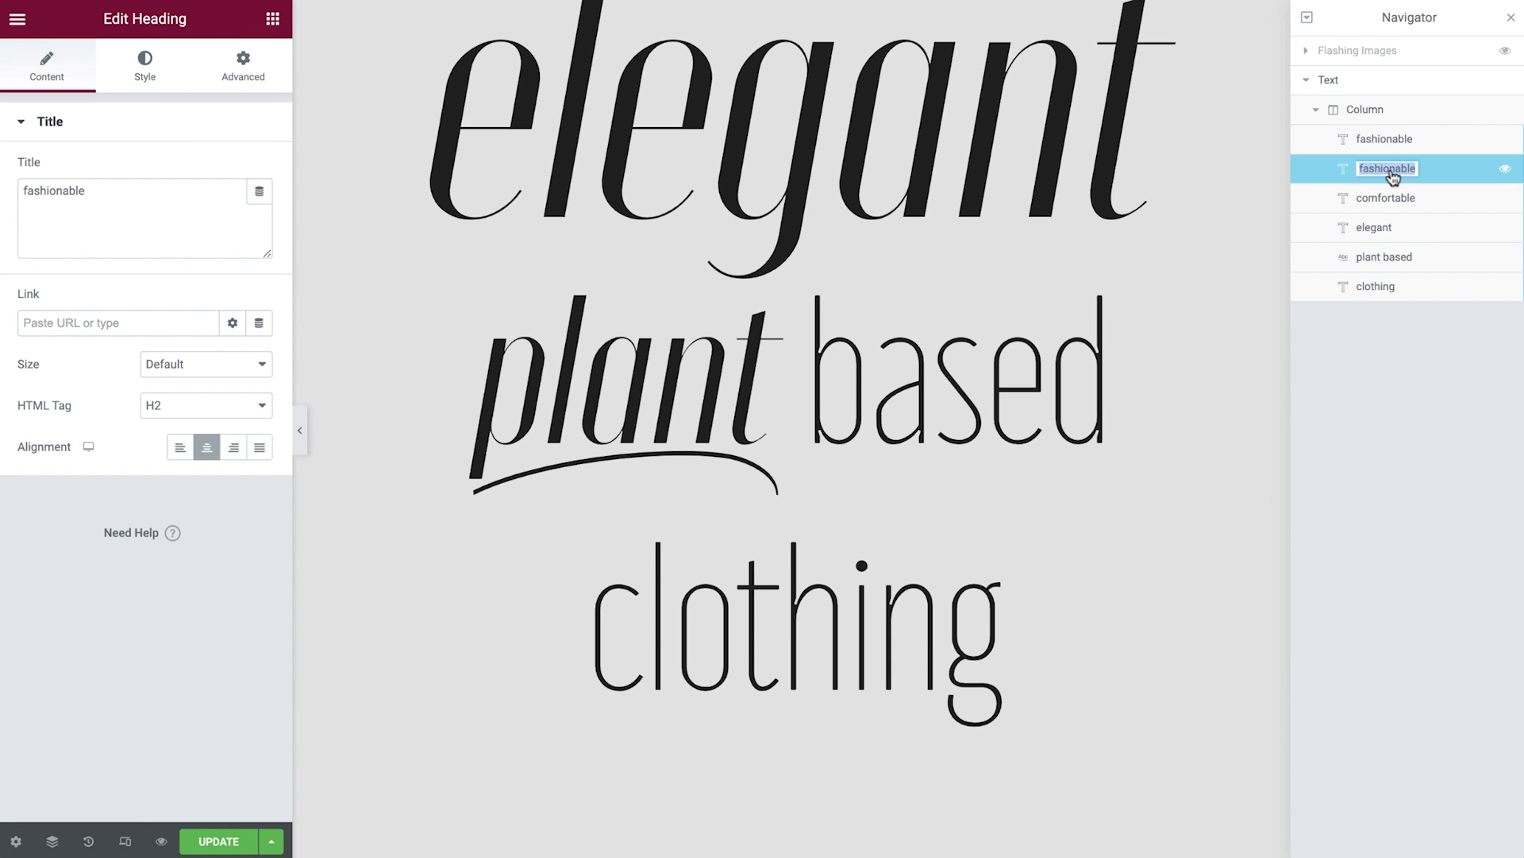
pyautogui.write('autumn')
pyautogui.press('Return')
pyautogui.moveTo(1388, 174); pyautogui.dragTo(1379, 298)
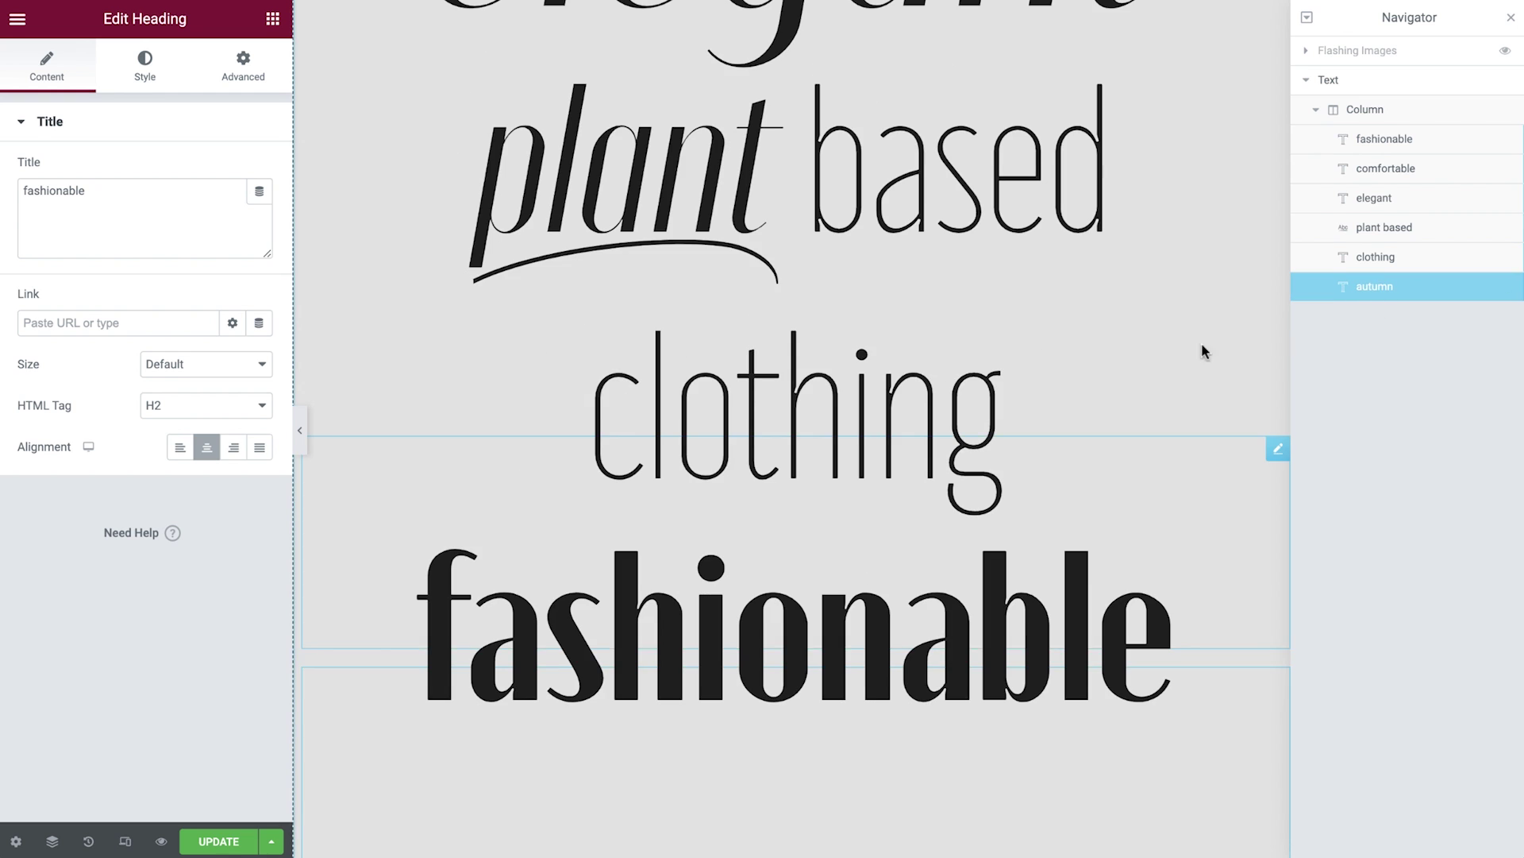
pyautogui.tripleClick(216, 205)
pyautogui.write('autumn')
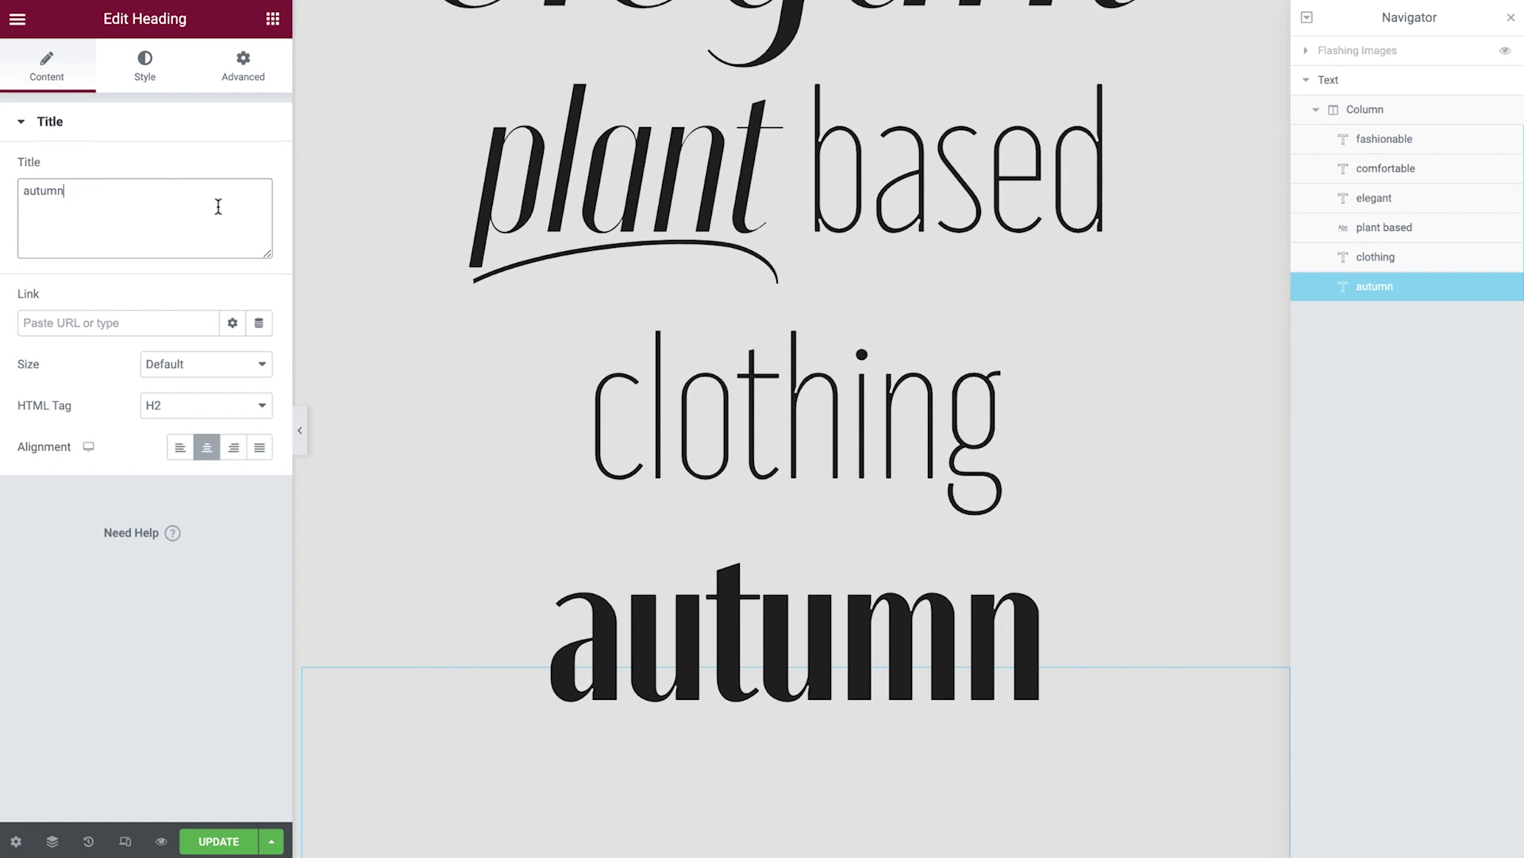
# Step: Duplicate the autumn heading as '2022' and change its title text to '2022'
pyautogui.rightClick(1382, 290)
pyautogui.click(1388, 338)
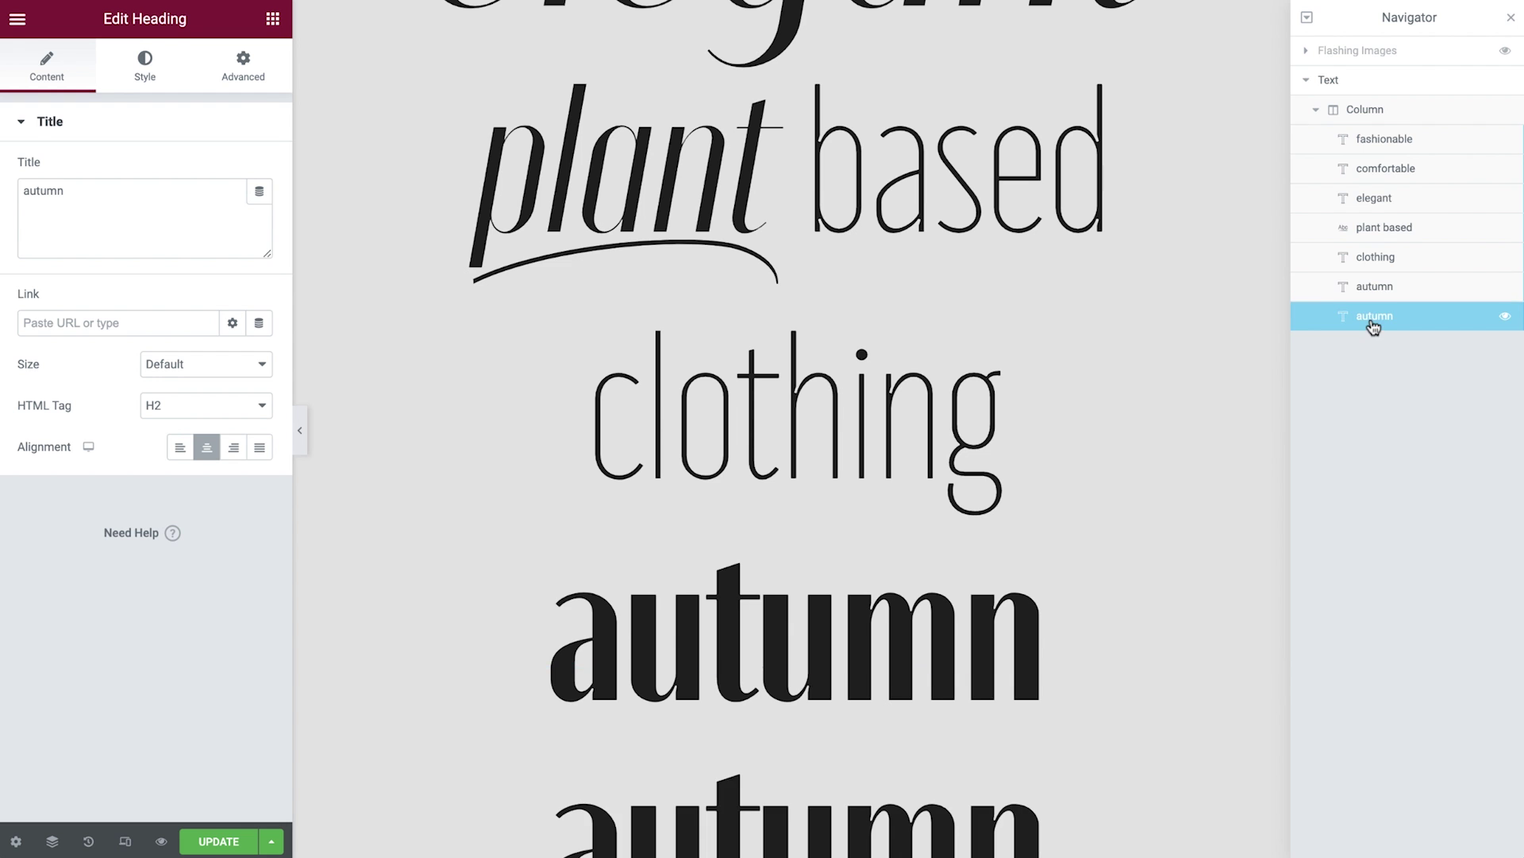
pyautogui.doubleClick(1374, 318)
pyautogui.write('2022')
pyautogui.press('Return')
pyautogui.scroll(-2, 1231, 412)
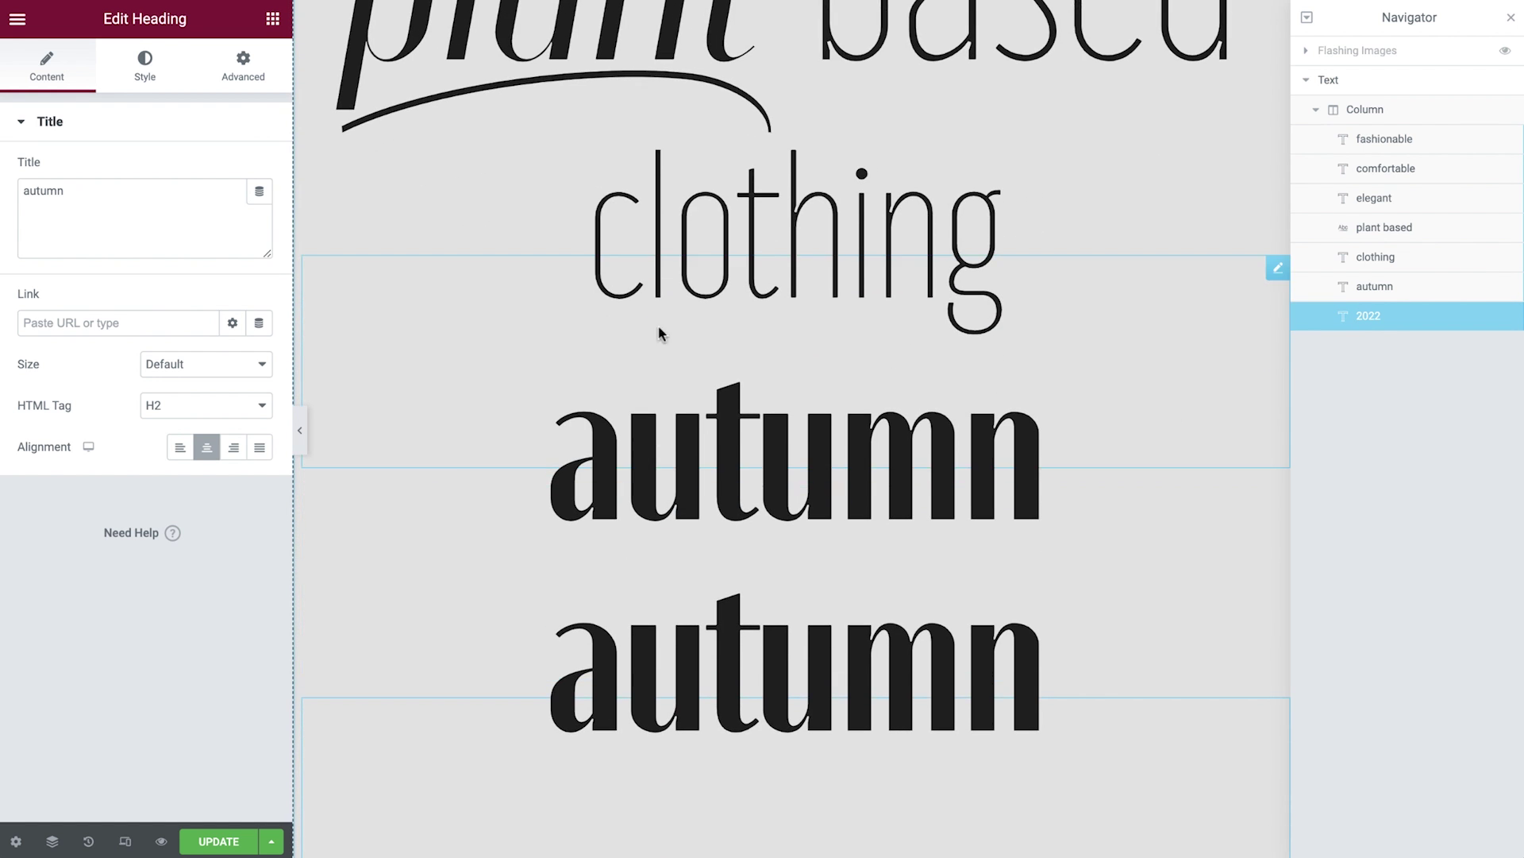
pyautogui.tripleClick(234, 219)
pyautogui.write('2022')
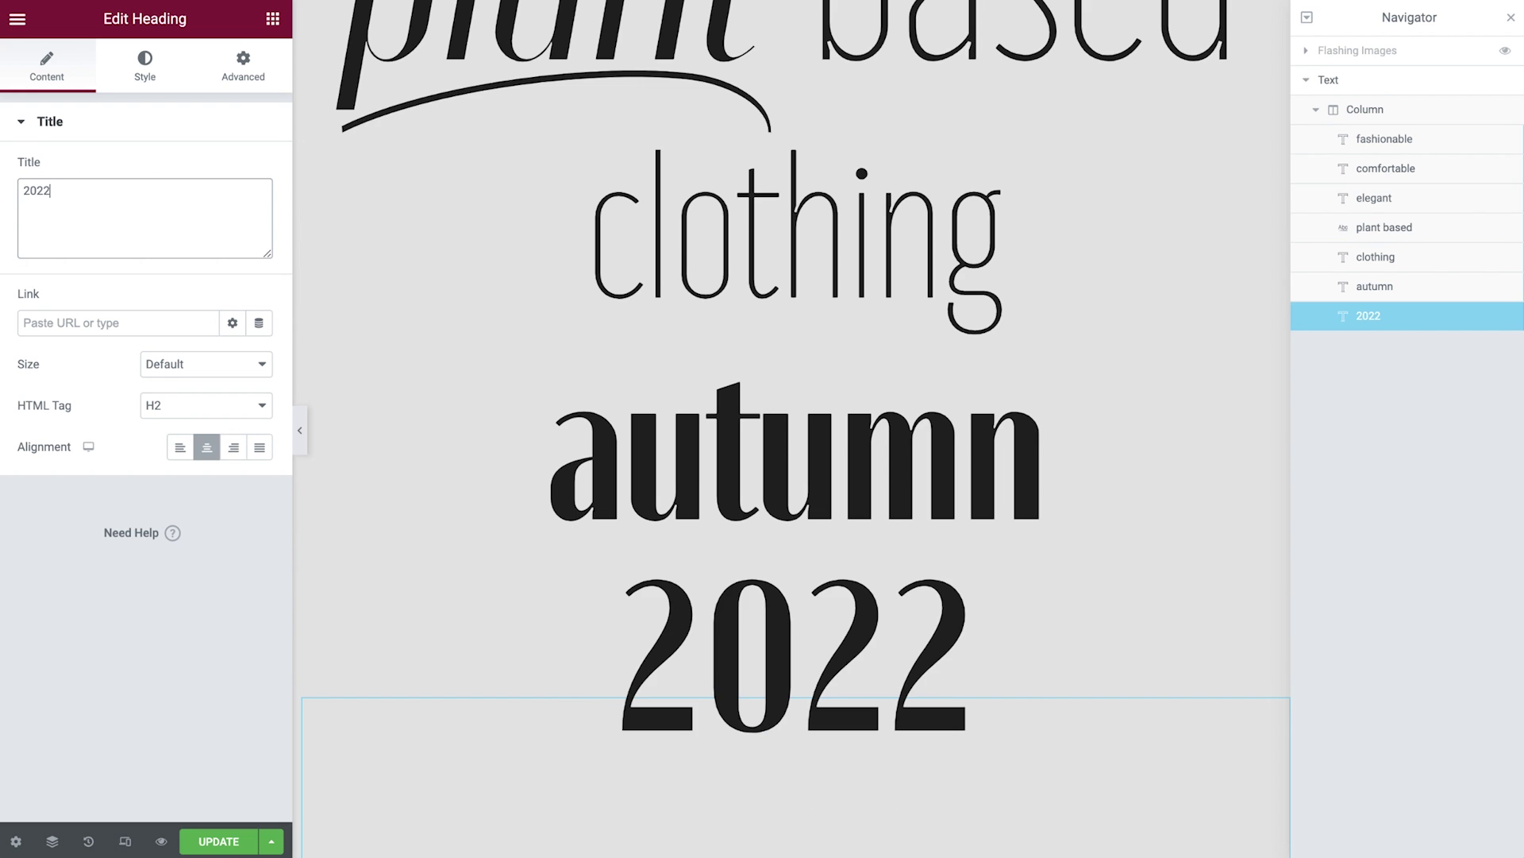
# Step: Give the 2022 heading a lighter condensed global font and a 40 px top margin
pyautogui.click(146, 72)
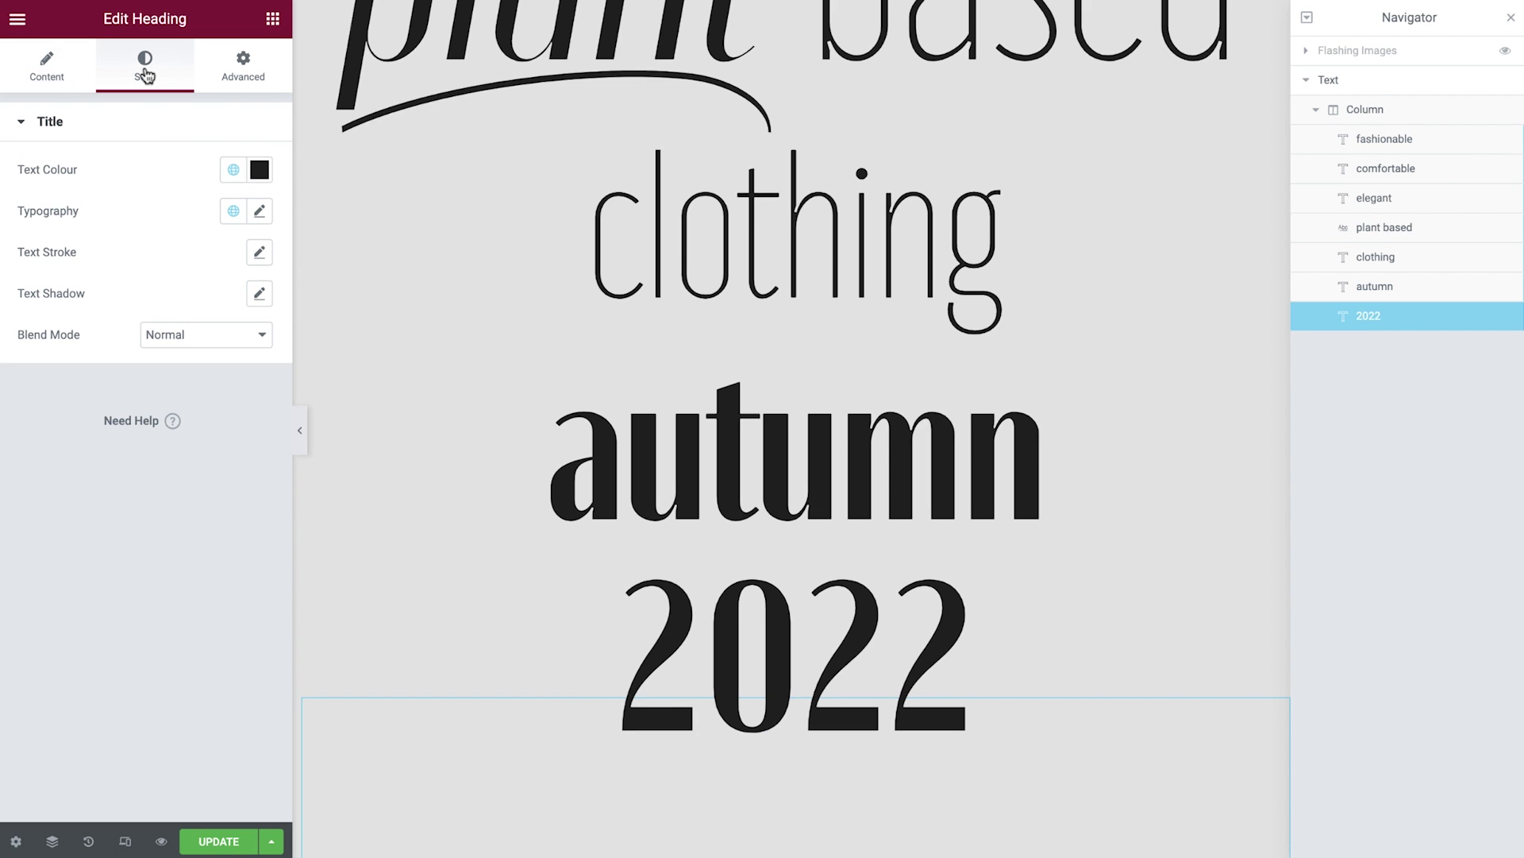
pyautogui.click(233, 208)
pyautogui.click(156, 521)
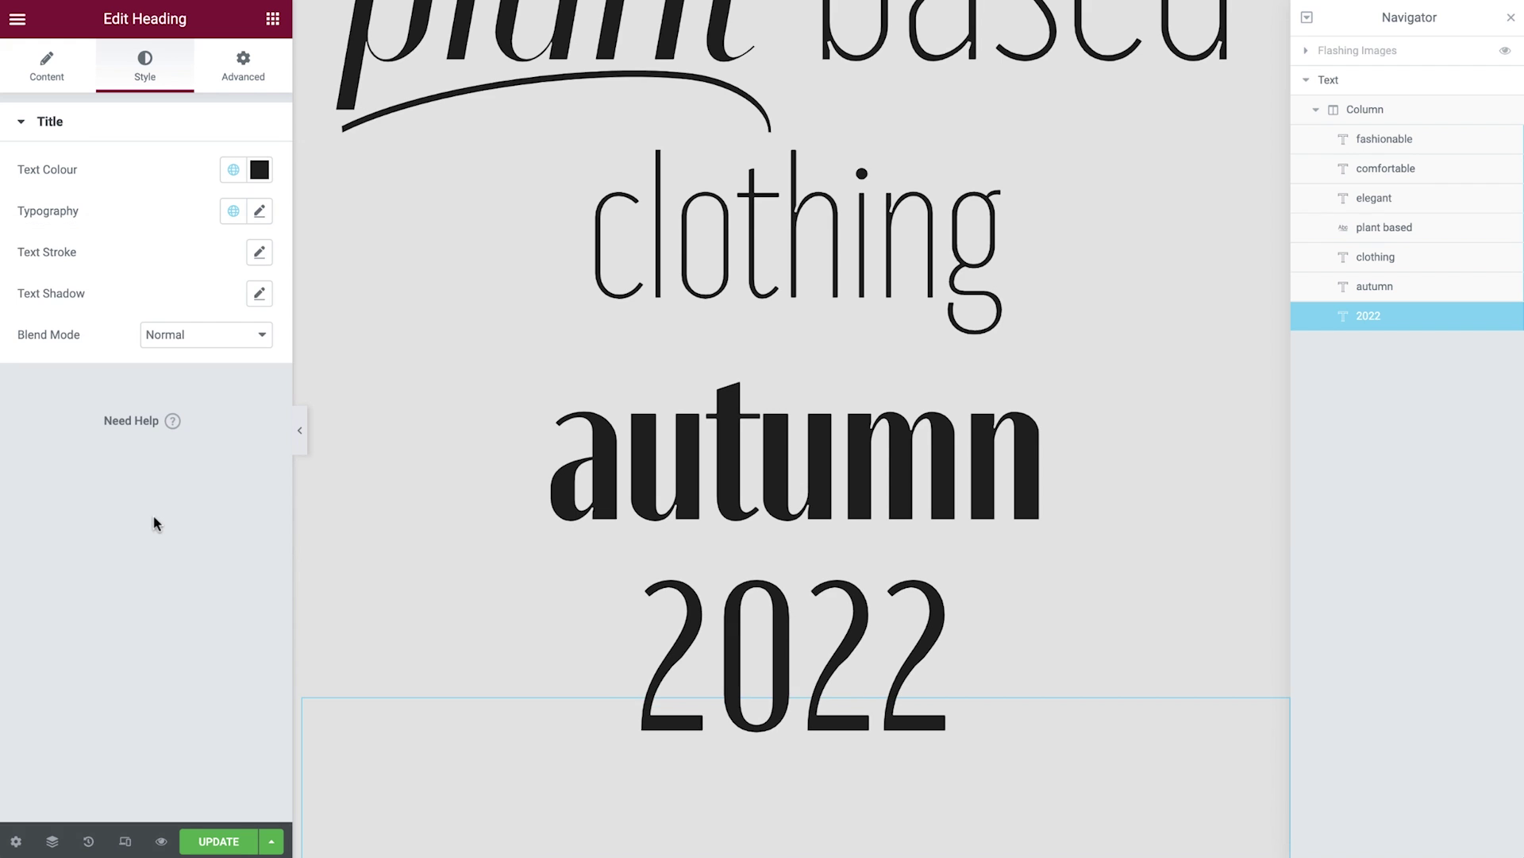
pyautogui.click(249, 70)
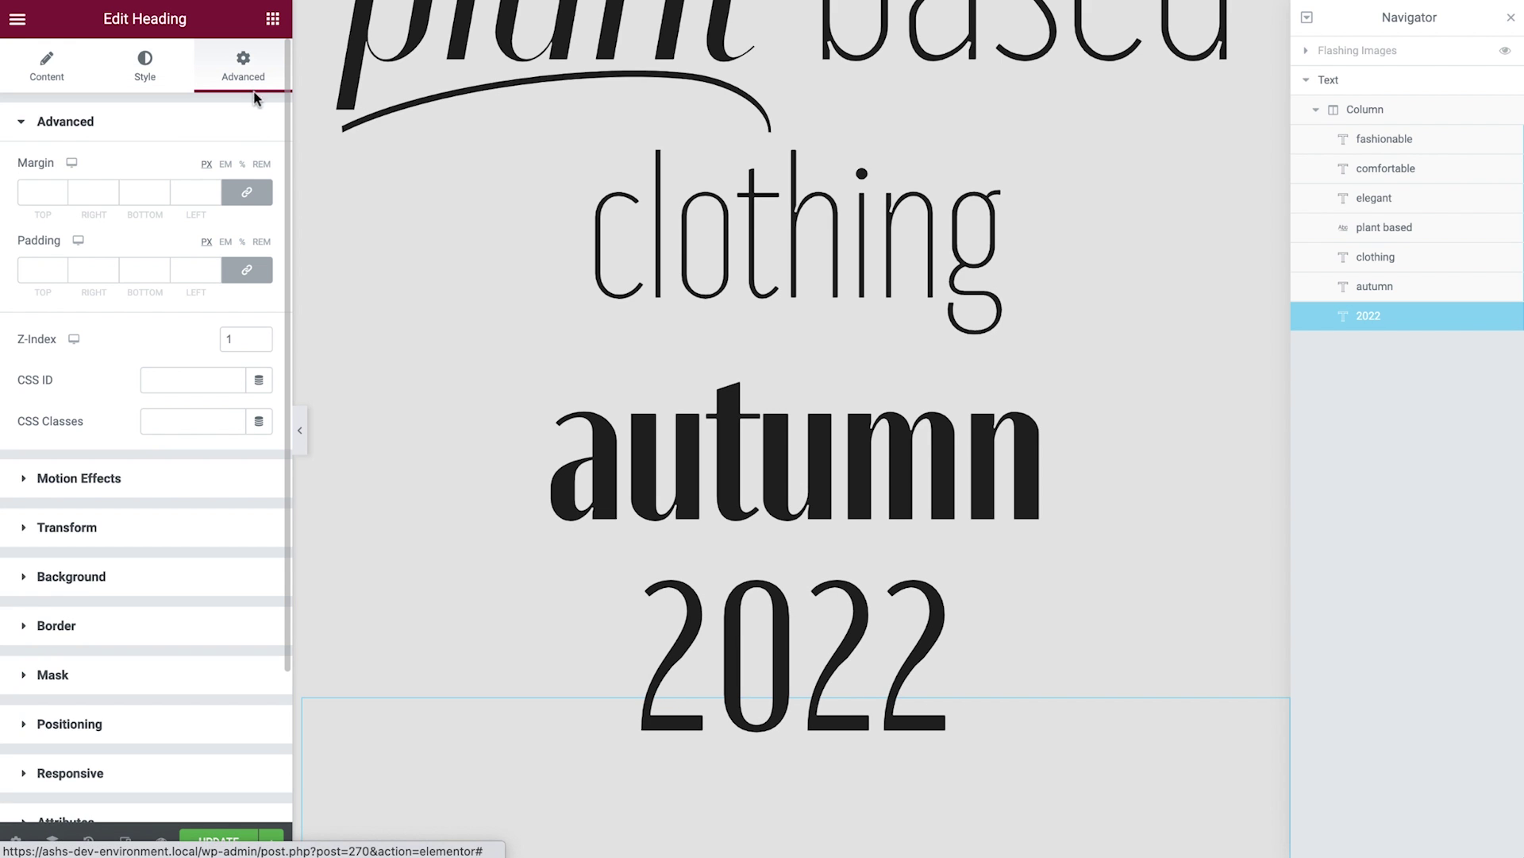
pyautogui.click(258, 191)
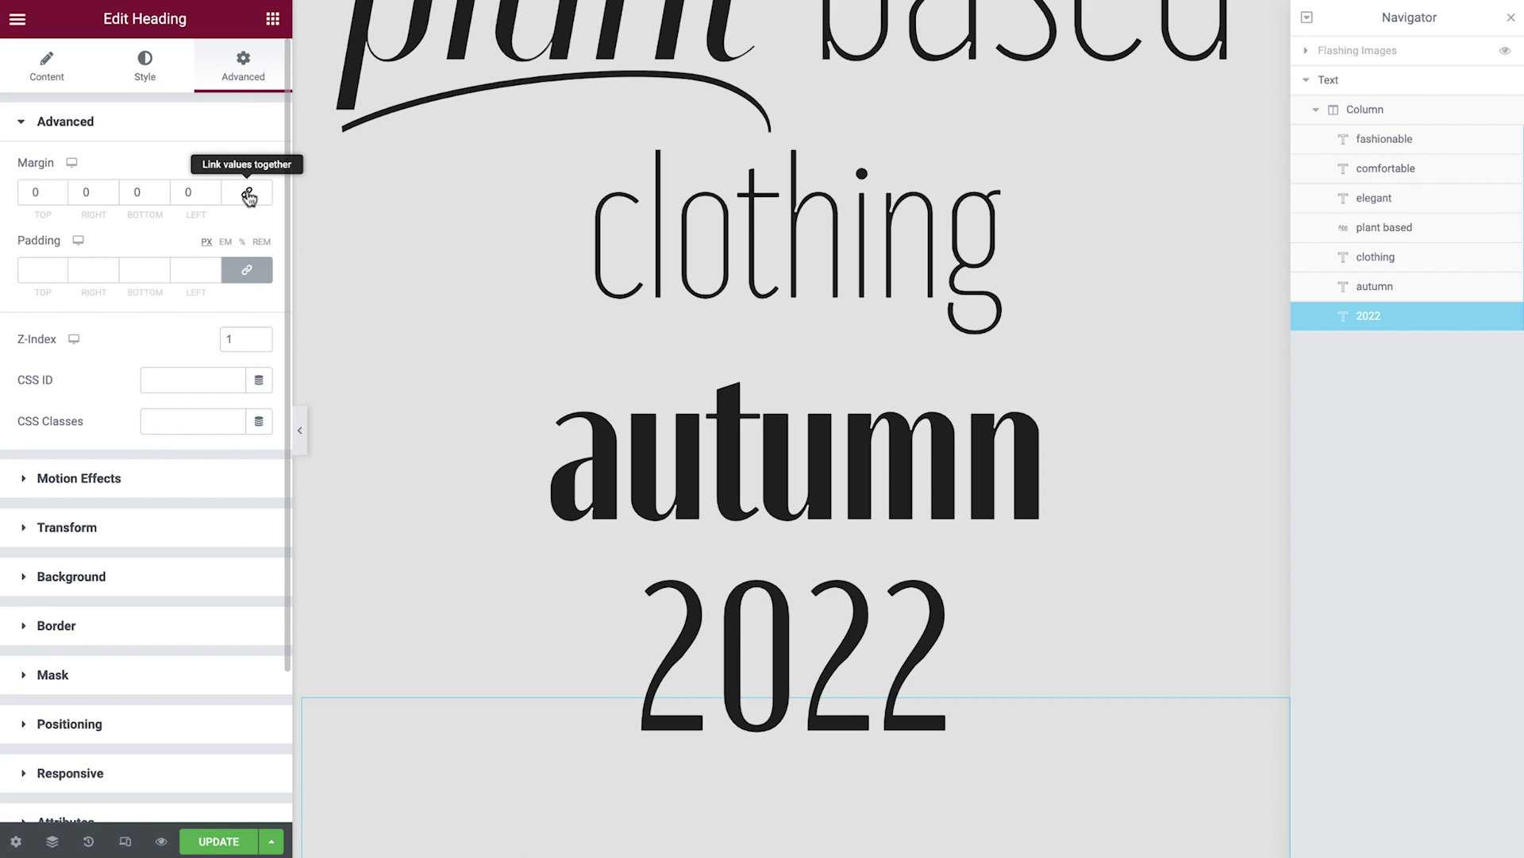
pyautogui.click(36, 192)
pyautogui.write('40')
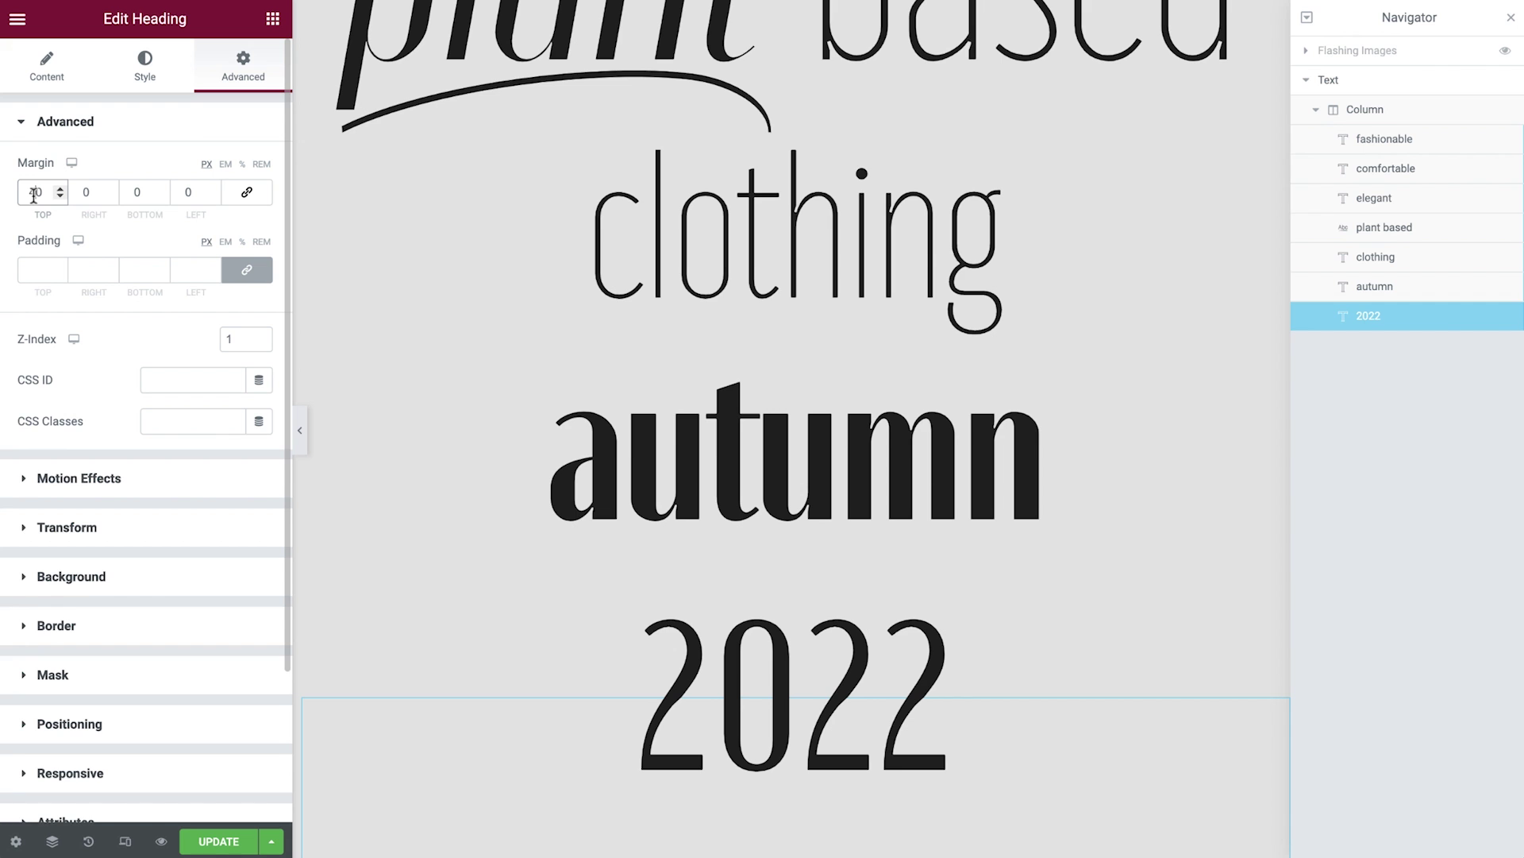
# Step: Duplicate the clothing heading as 'collection' below 2022, with title text 'collection'
pyautogui.rightClick(1383, 266)
pyautogui.click(1385, 304)
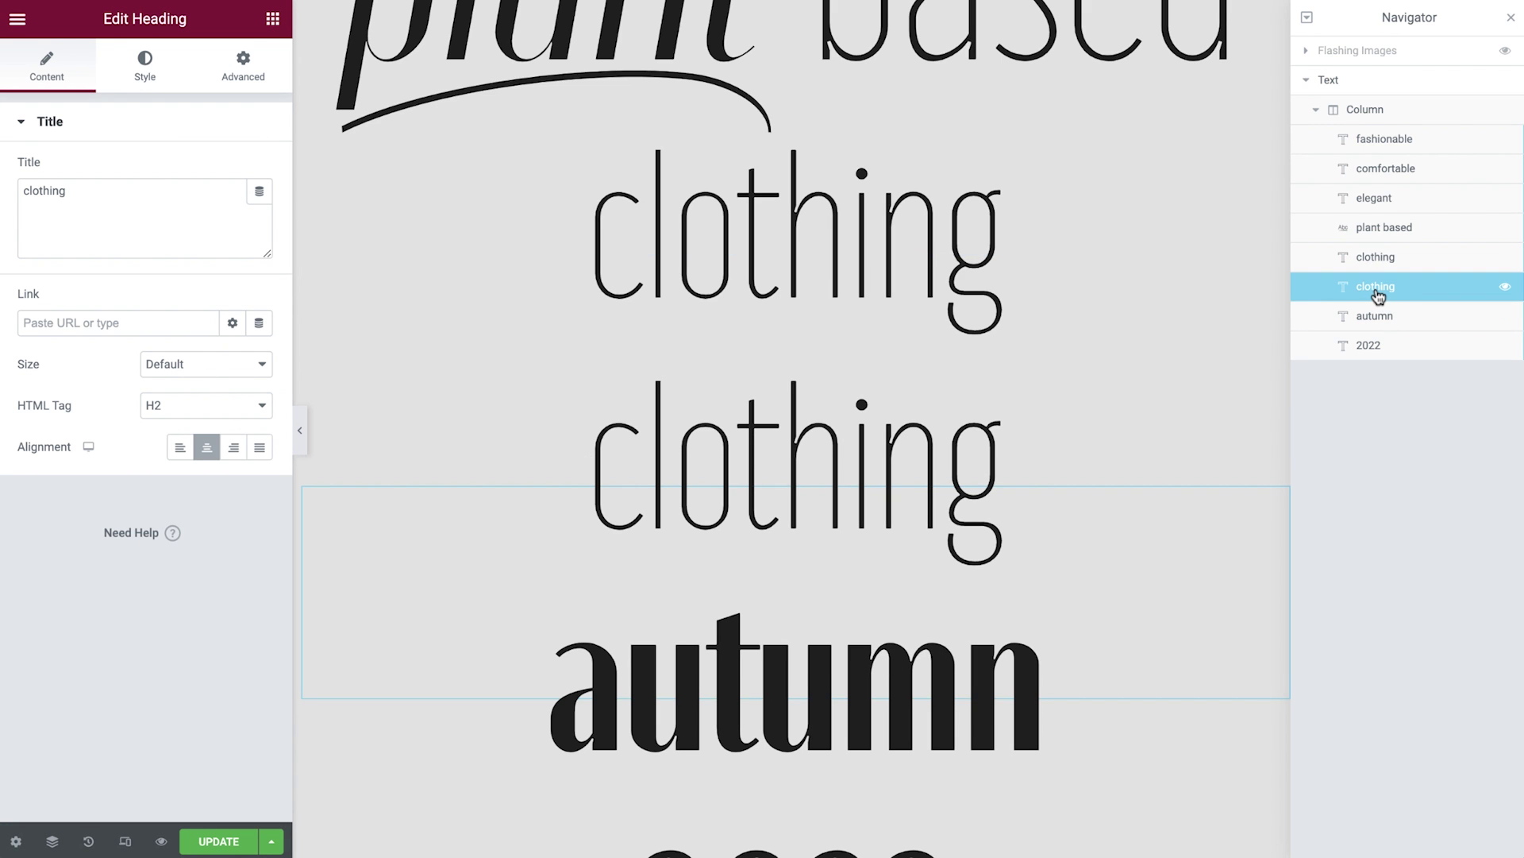
pyautogui.doubleClick(1377, 287)
pyautogui.write('collection')
pyautogui.press('Return')
pyautogui.moveTo(1386, 294); pyautogui.dragTo(1385, 360)
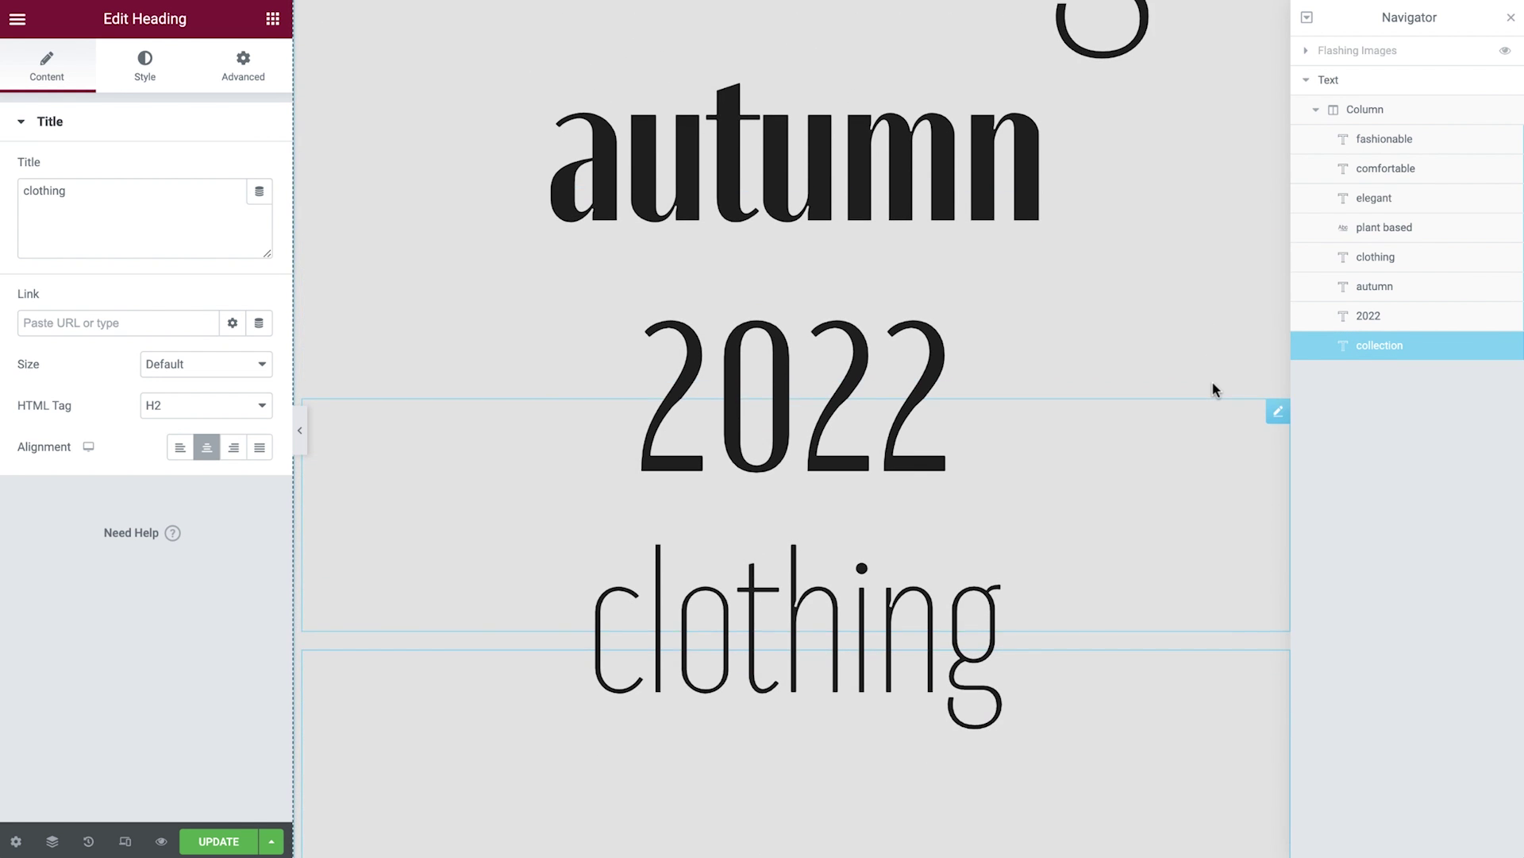
pyautogui.click(211, 219)
pyautogui.hotkey('ctrl', 'a')
pyautogui.write('coll')
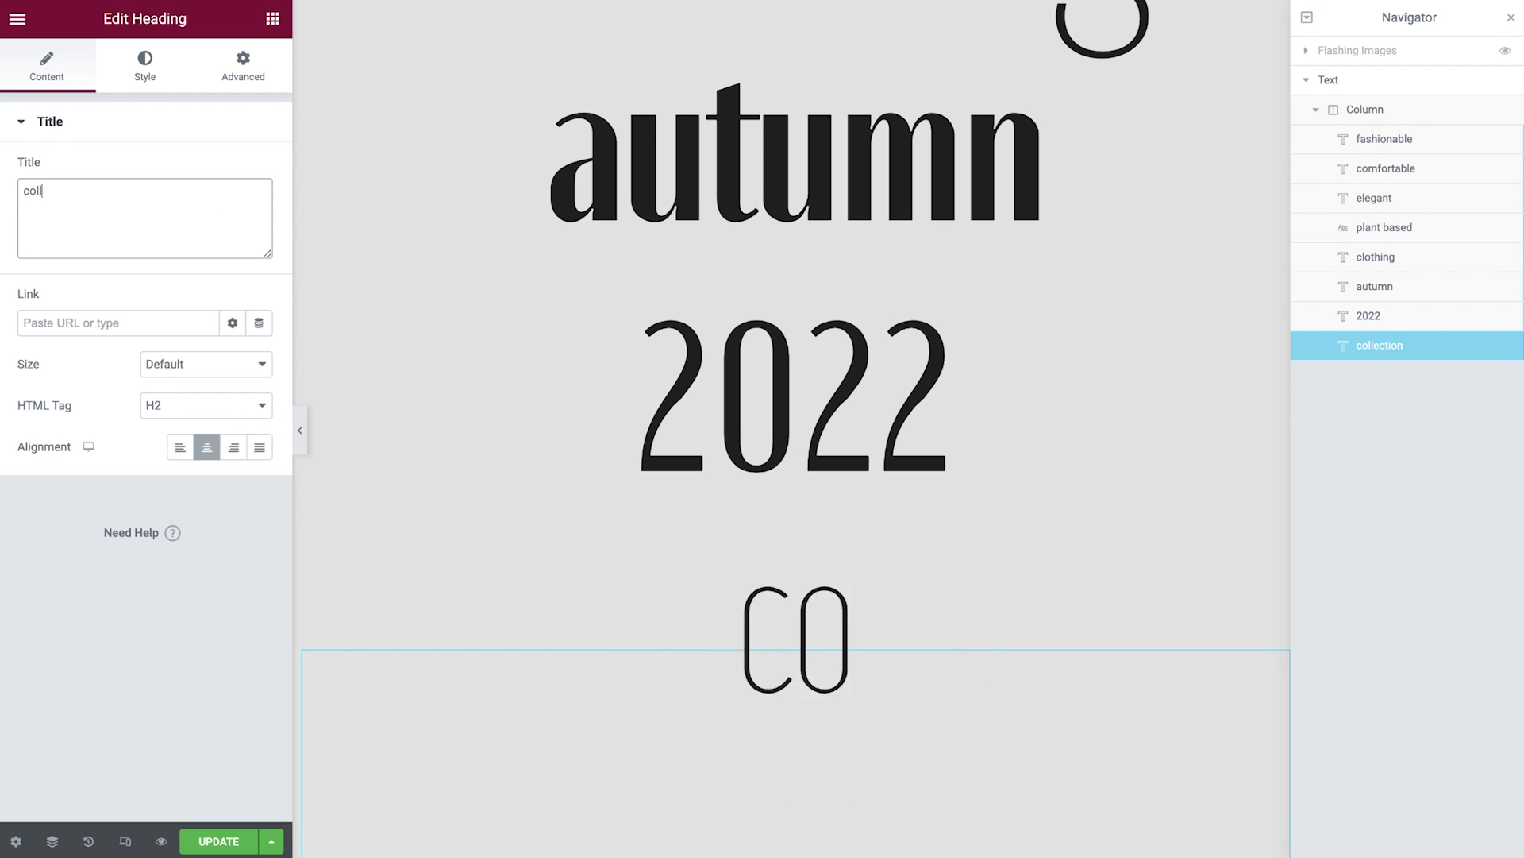
pyautogui.write('ection')
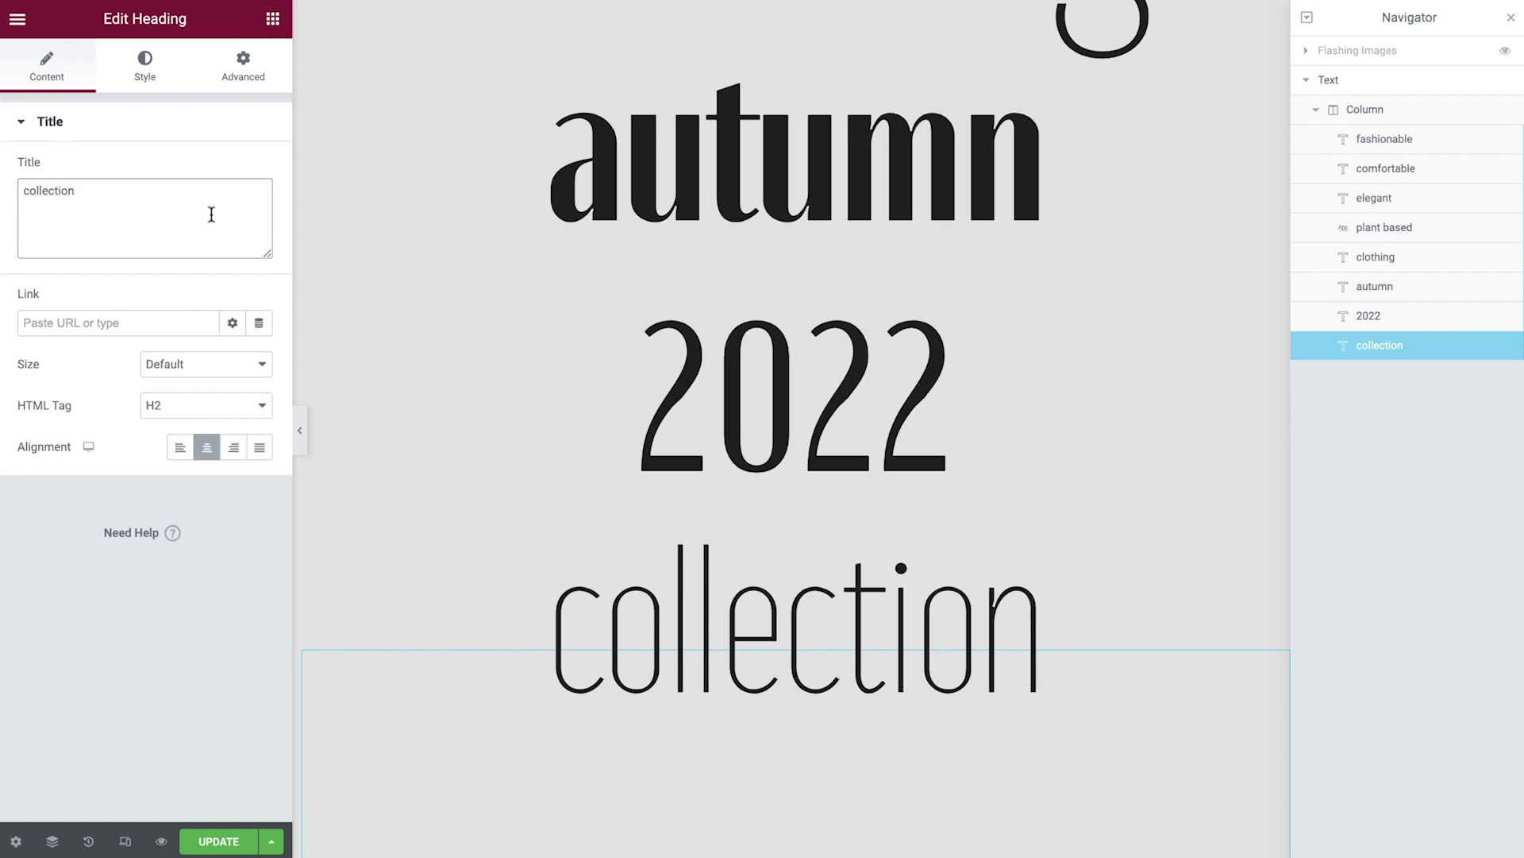
# Step: Apply the italic Text global font to the collection heading
pyautogui.click(149, 73)
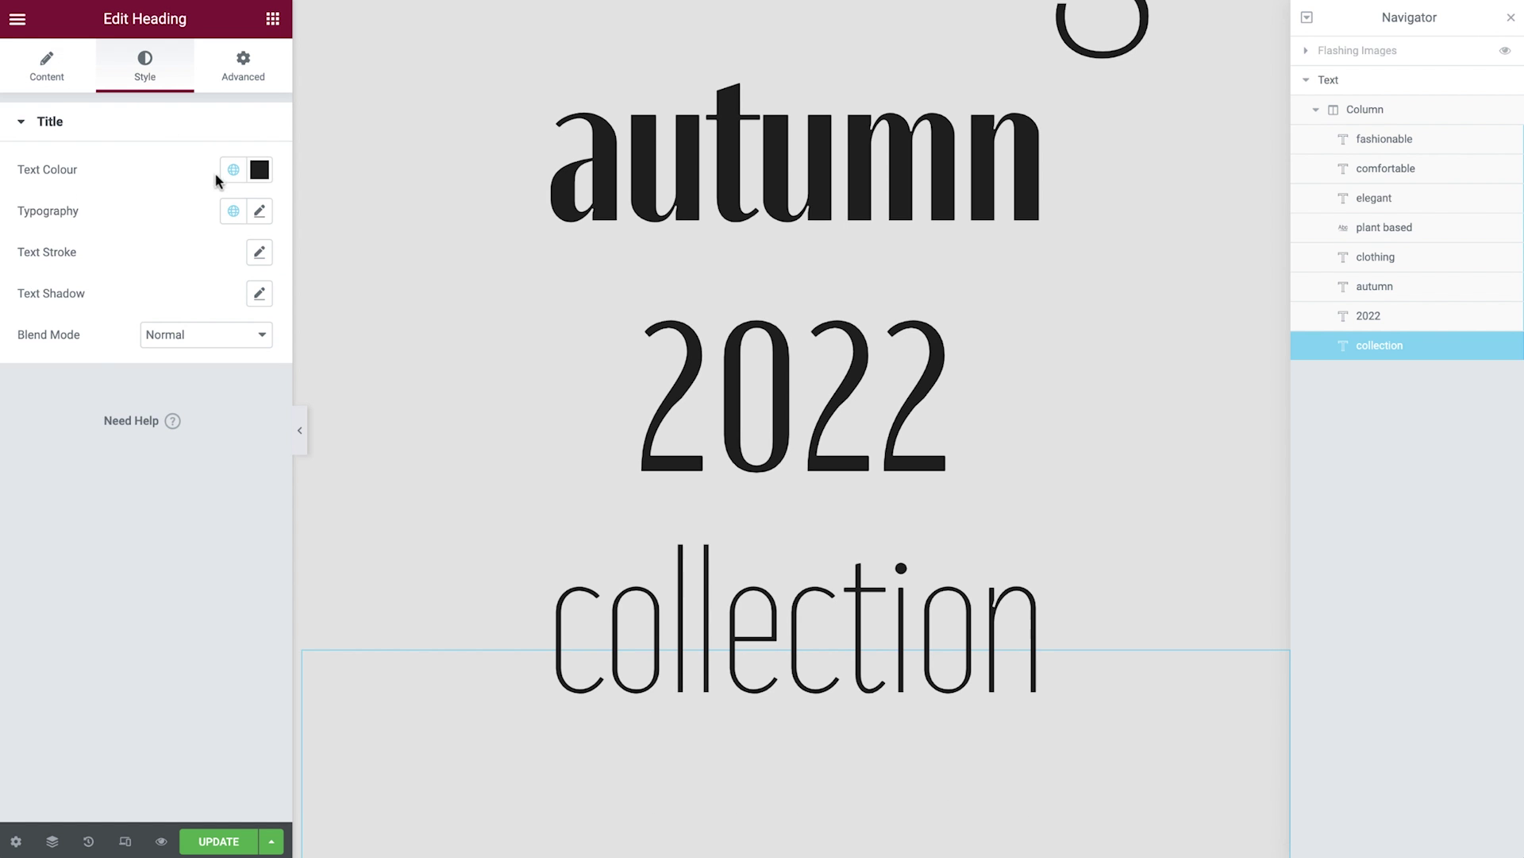
pyautogui.click(231, 209)
pyautogui.click(146, 443)
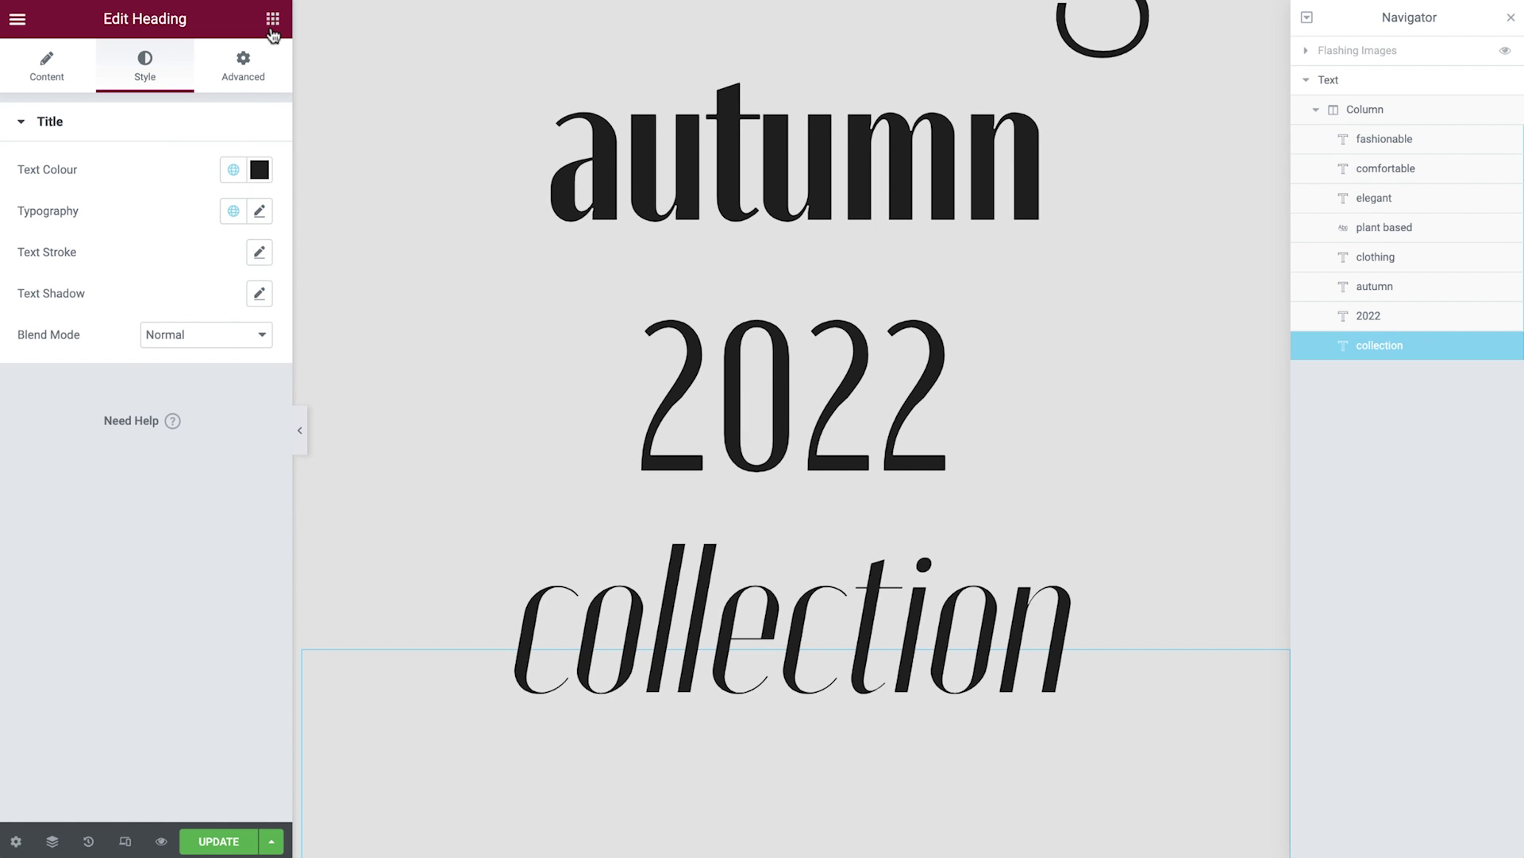
pyautogui.click(273, 20)
# Step: Add a centred button labelled 'view' below the collection heading
pyautogui.moveTo(216, 442); pyautogui.dragTo(624, 838)
pyautogui.scroll(-5, 624, 839)
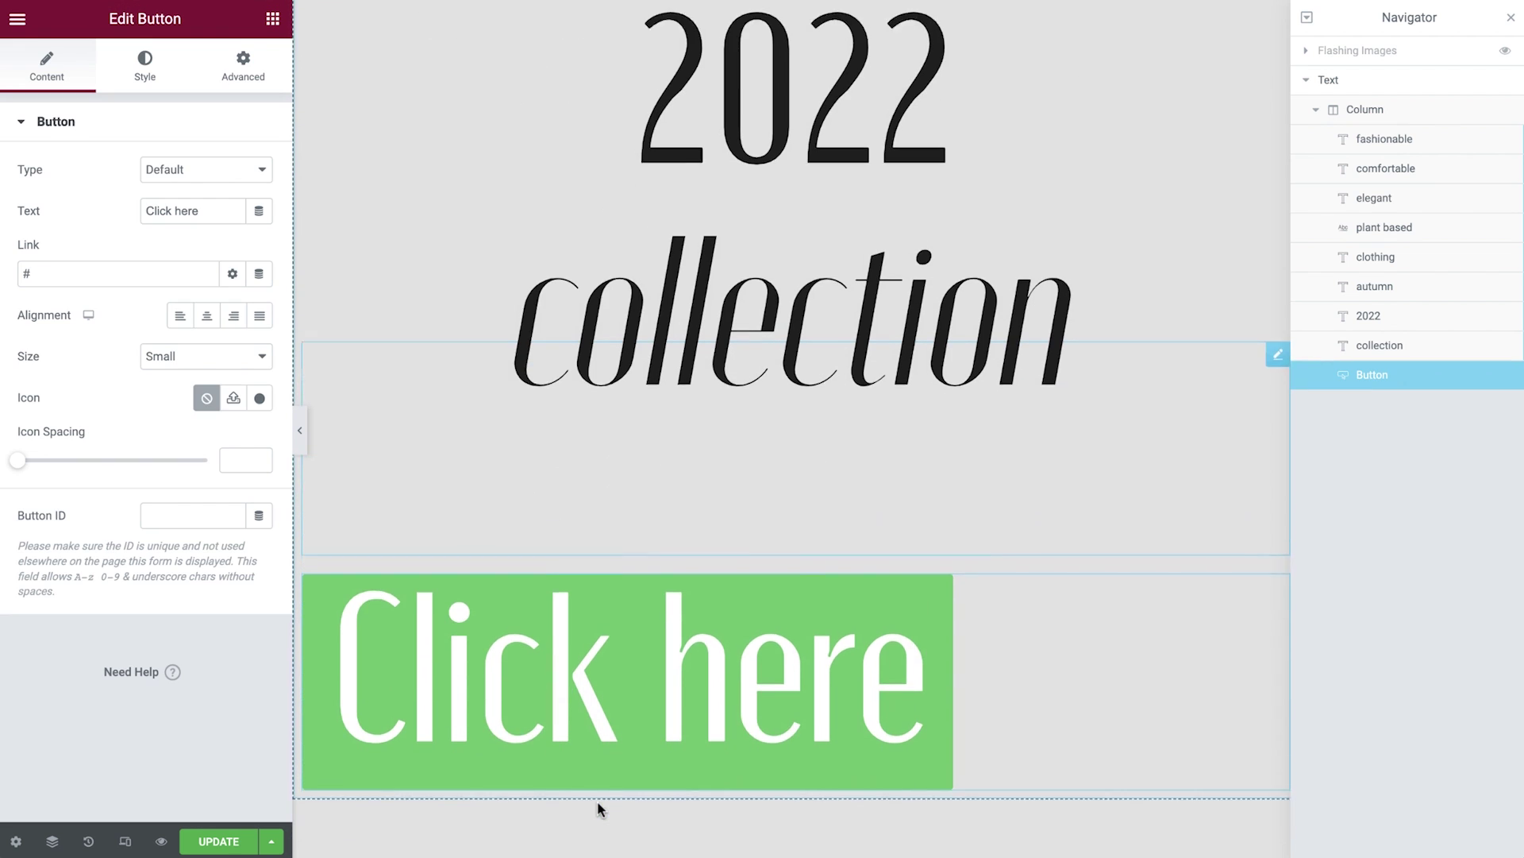
pyautogui.tripleClick(210, 212)
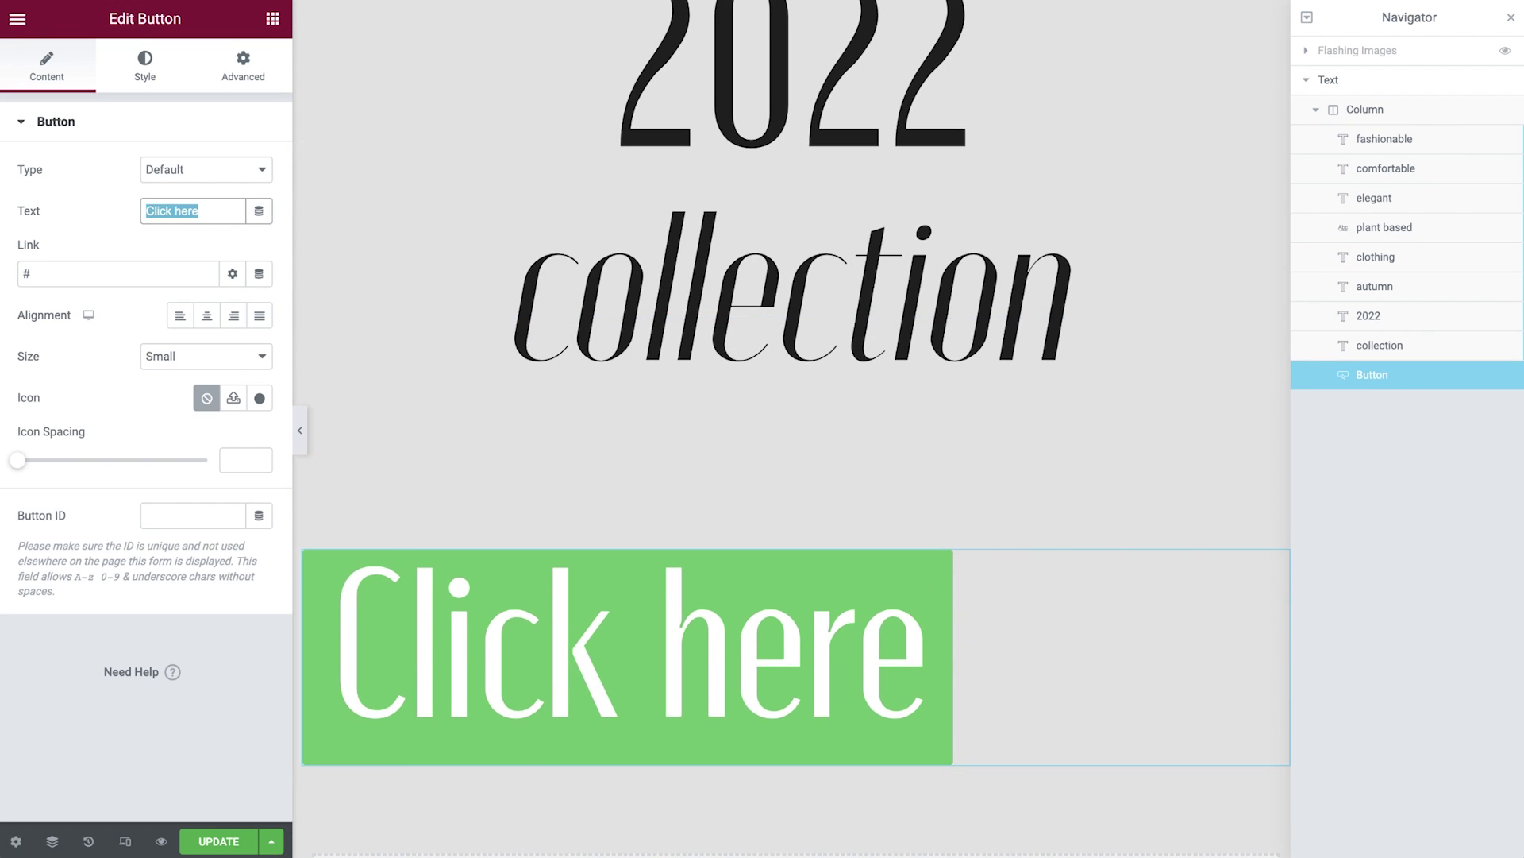
pyautogui.write('view')
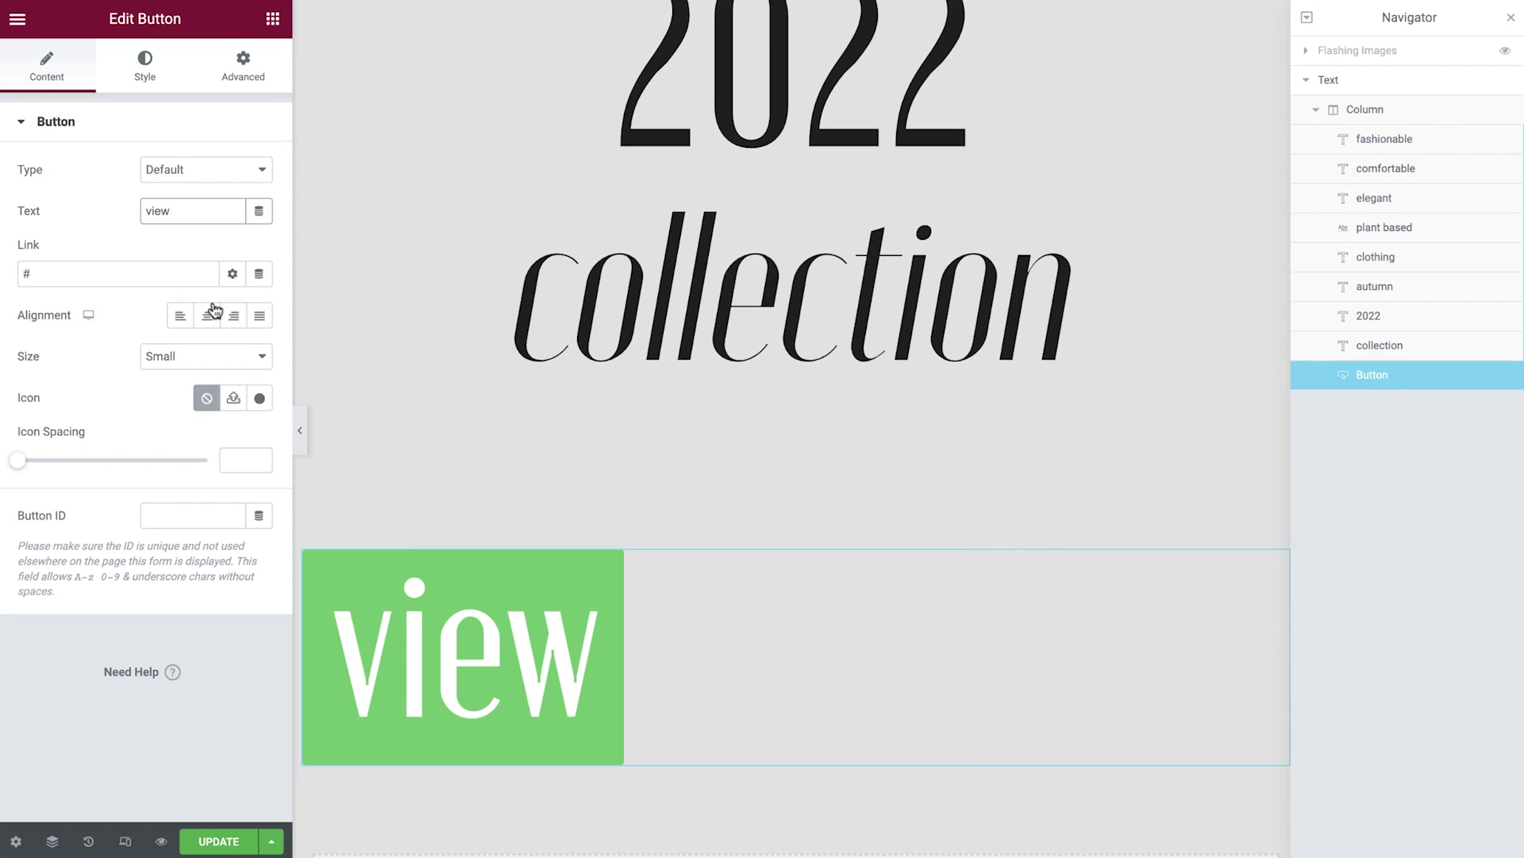
pyautogui.click(209, 321)
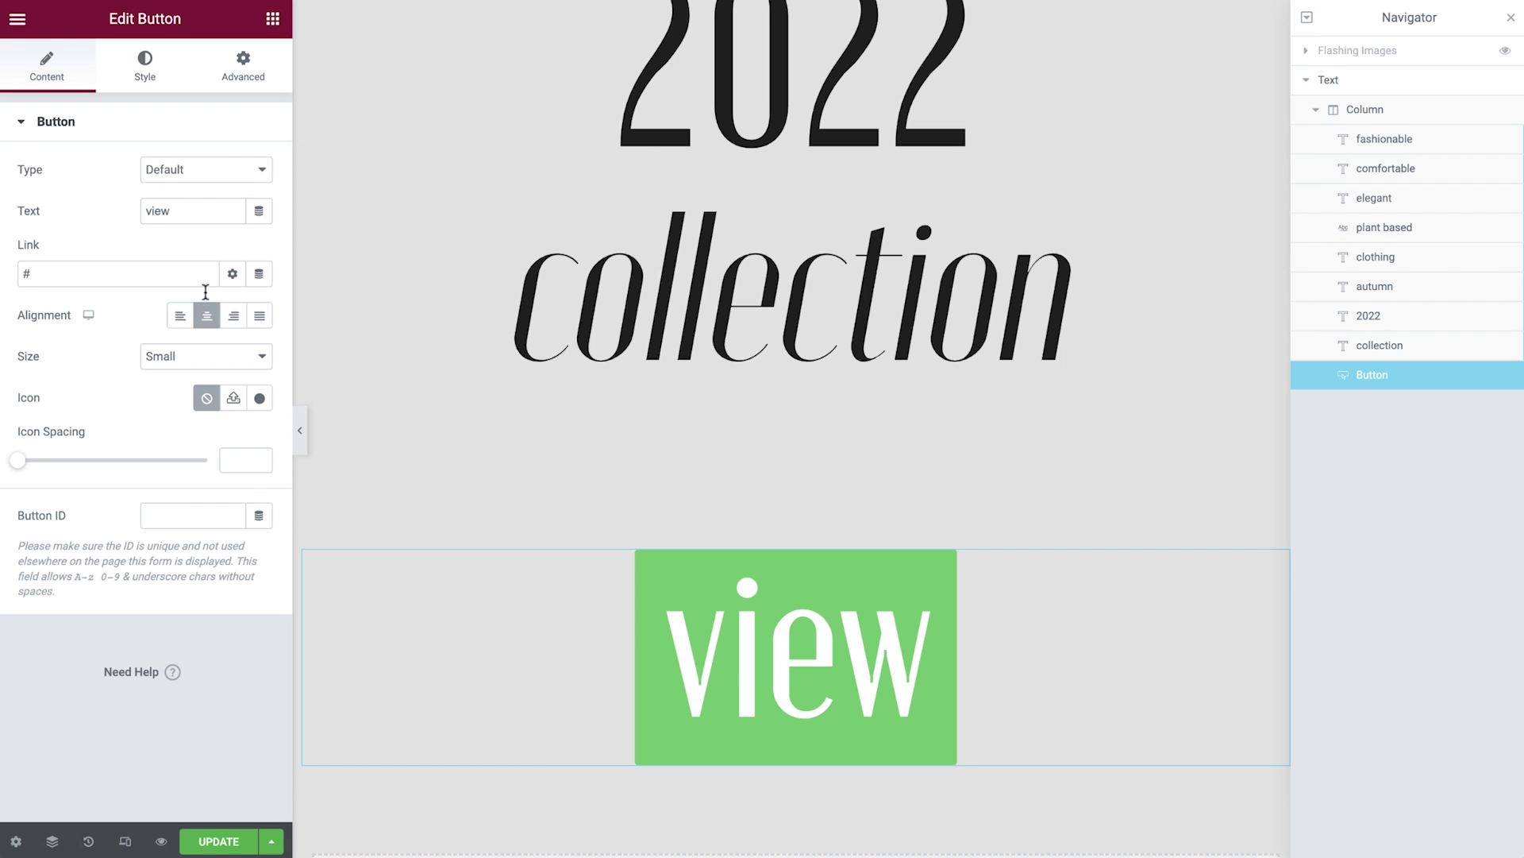
# Step: Set the button typography to Moniqa Thin, 10 em size, line height 1
pyautogui.click(161, 83)
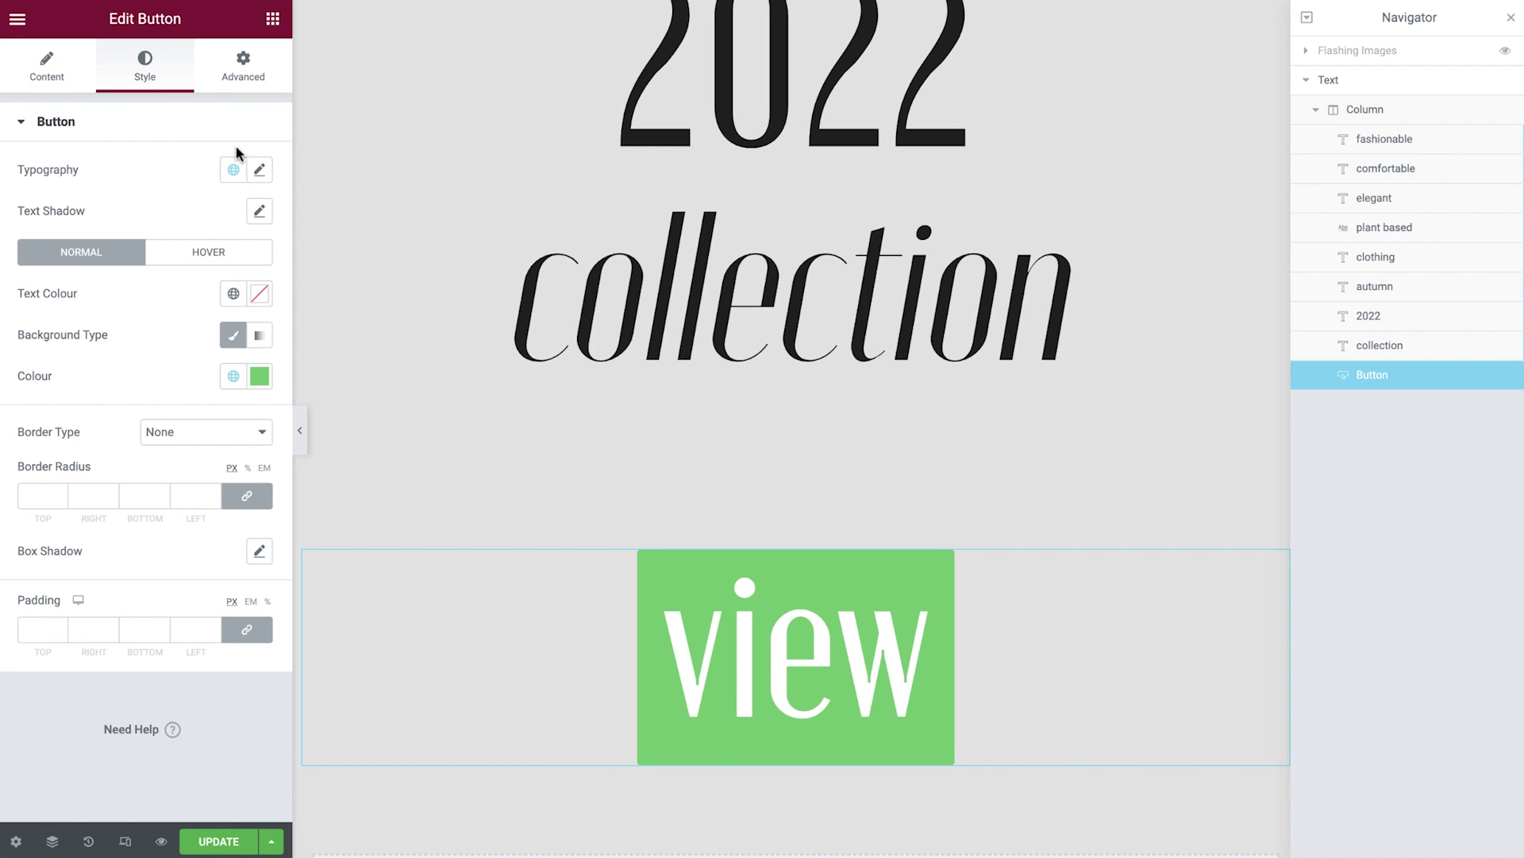
pyautogui.click(261, 170)
pyautogui.click(241, 262)
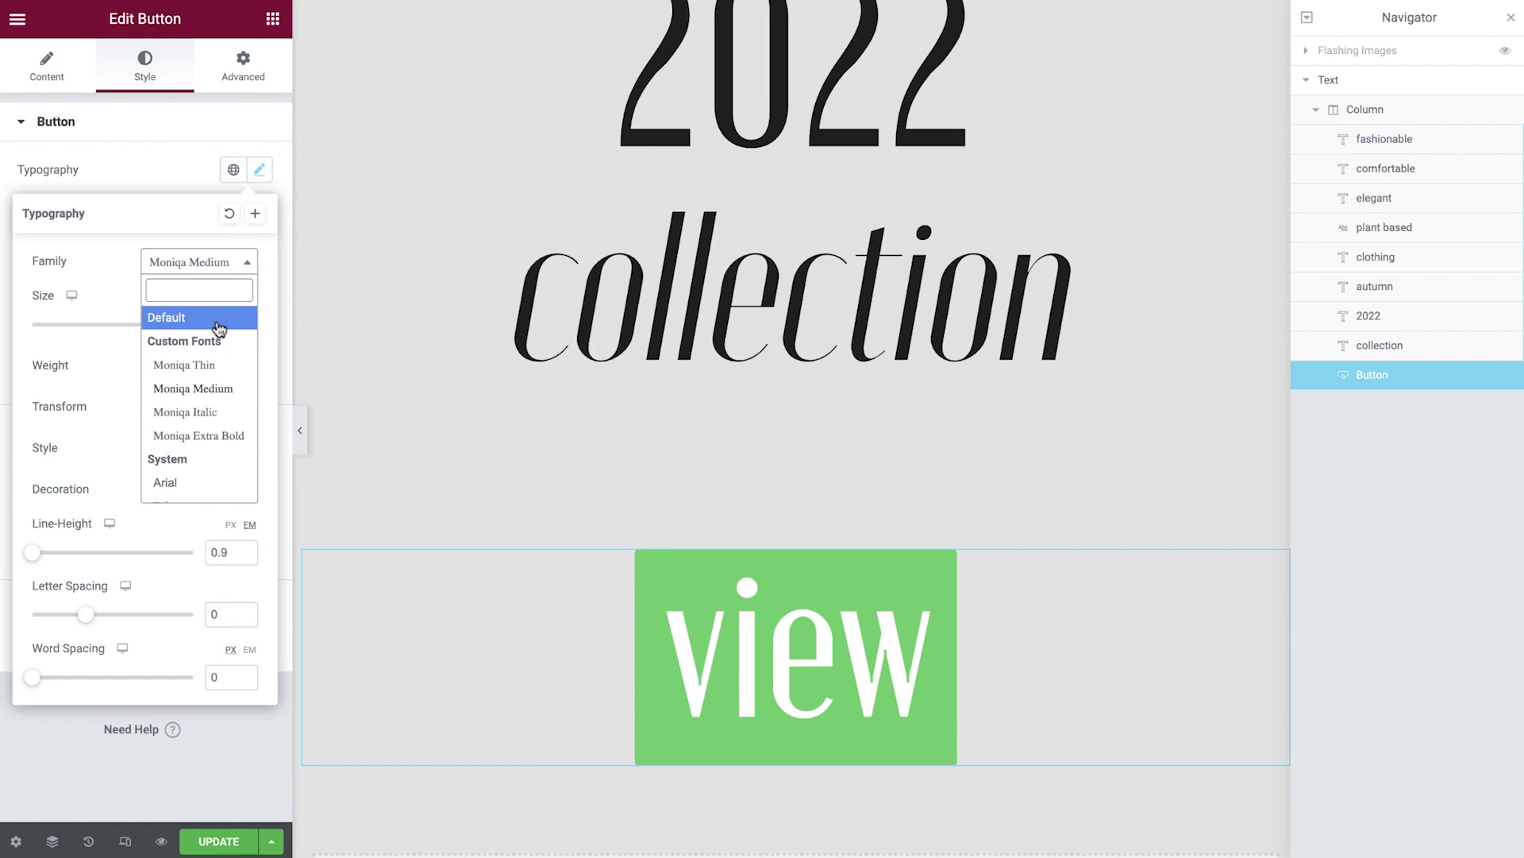
pyautogui.click(201, 365)
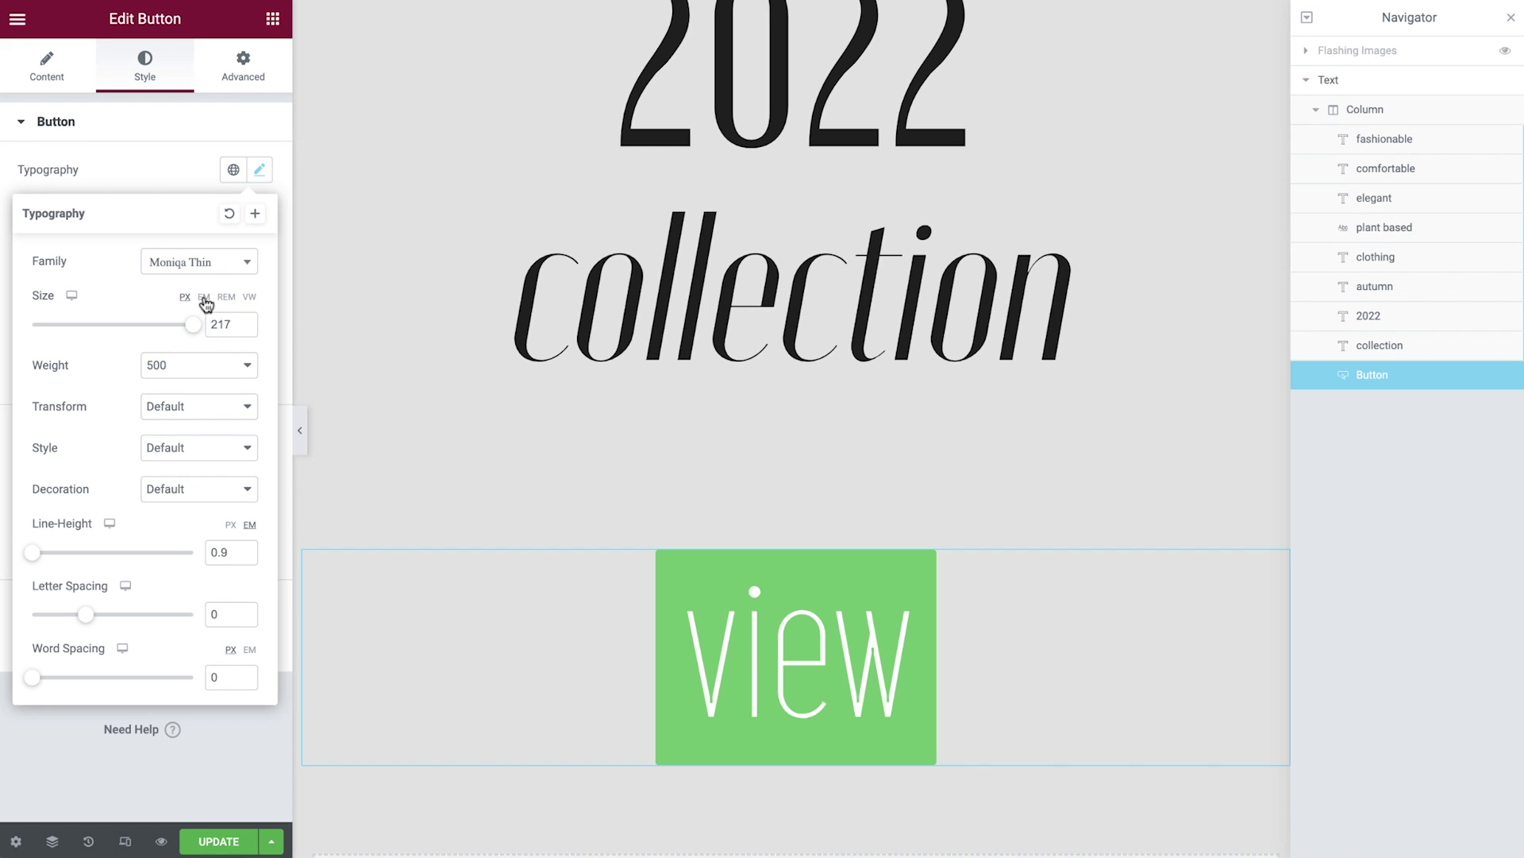
pyautogui.click(204, 297)
pyautogui.write('10')
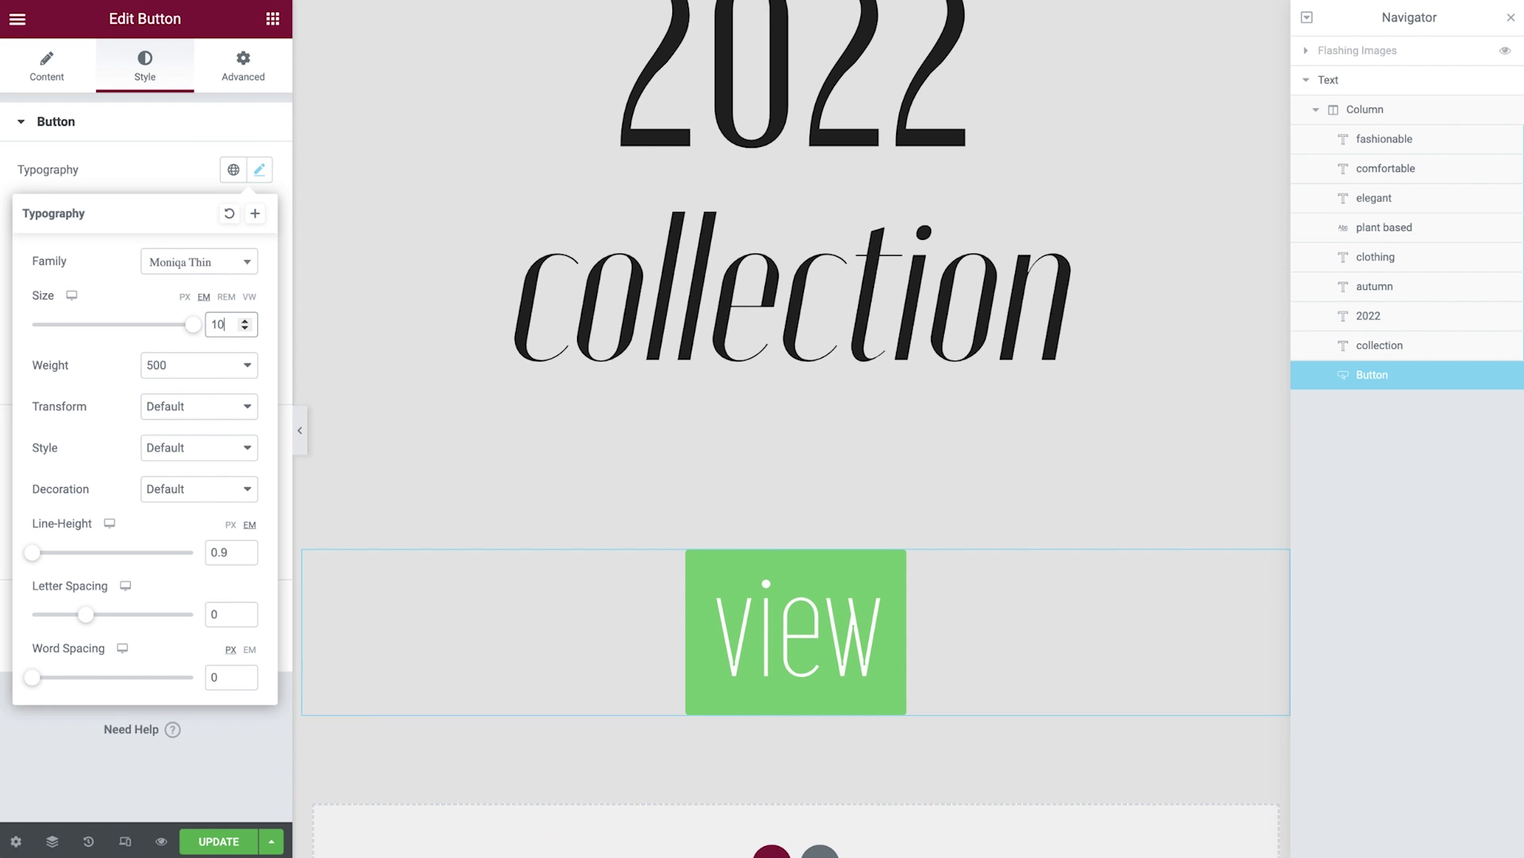
pyautogui.click(244, 548)
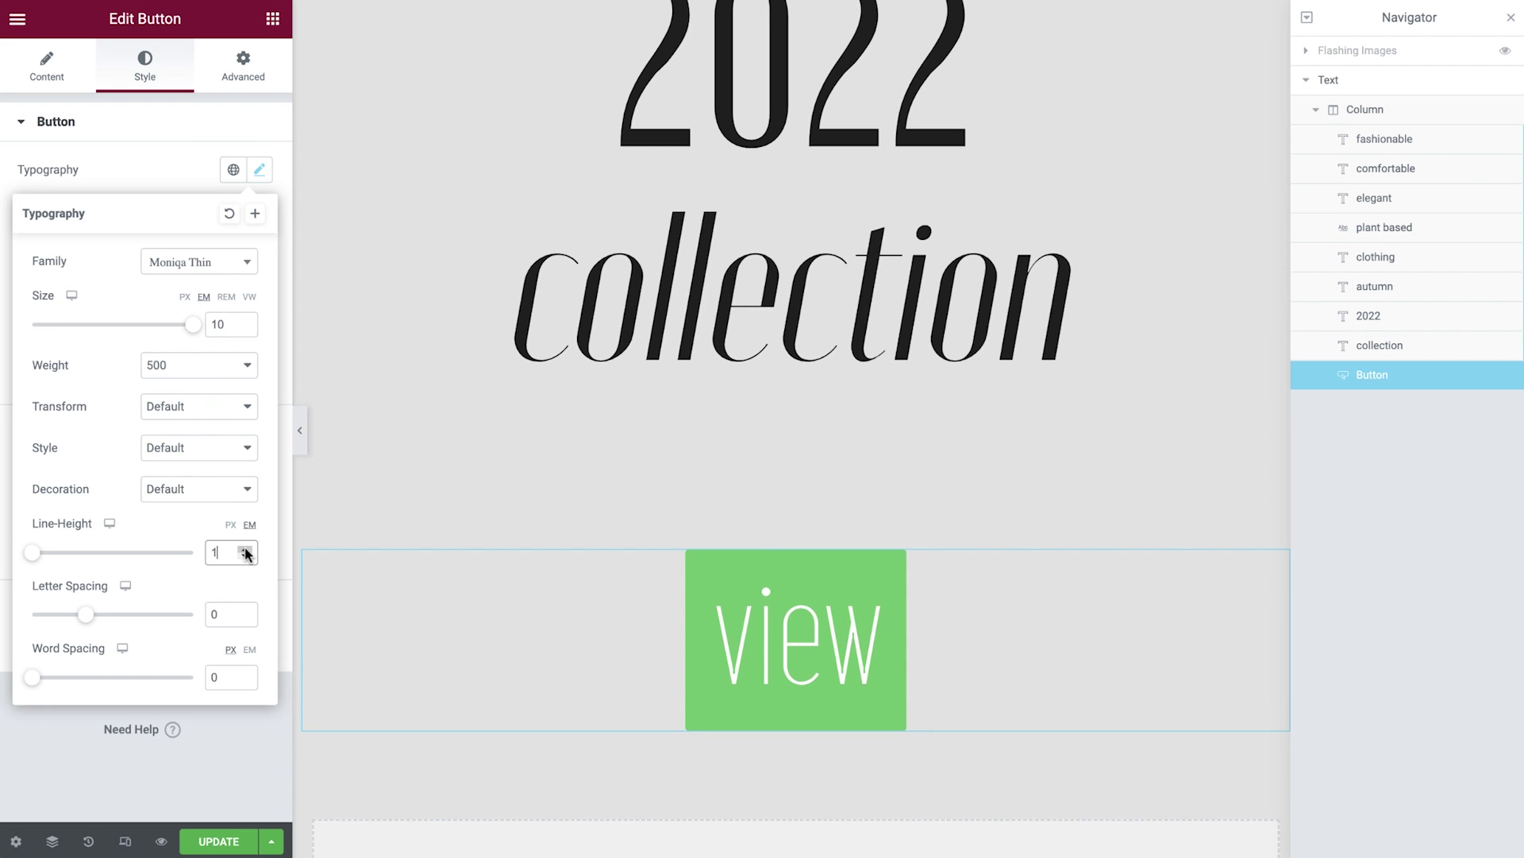
pyautogui.click(169, 186)
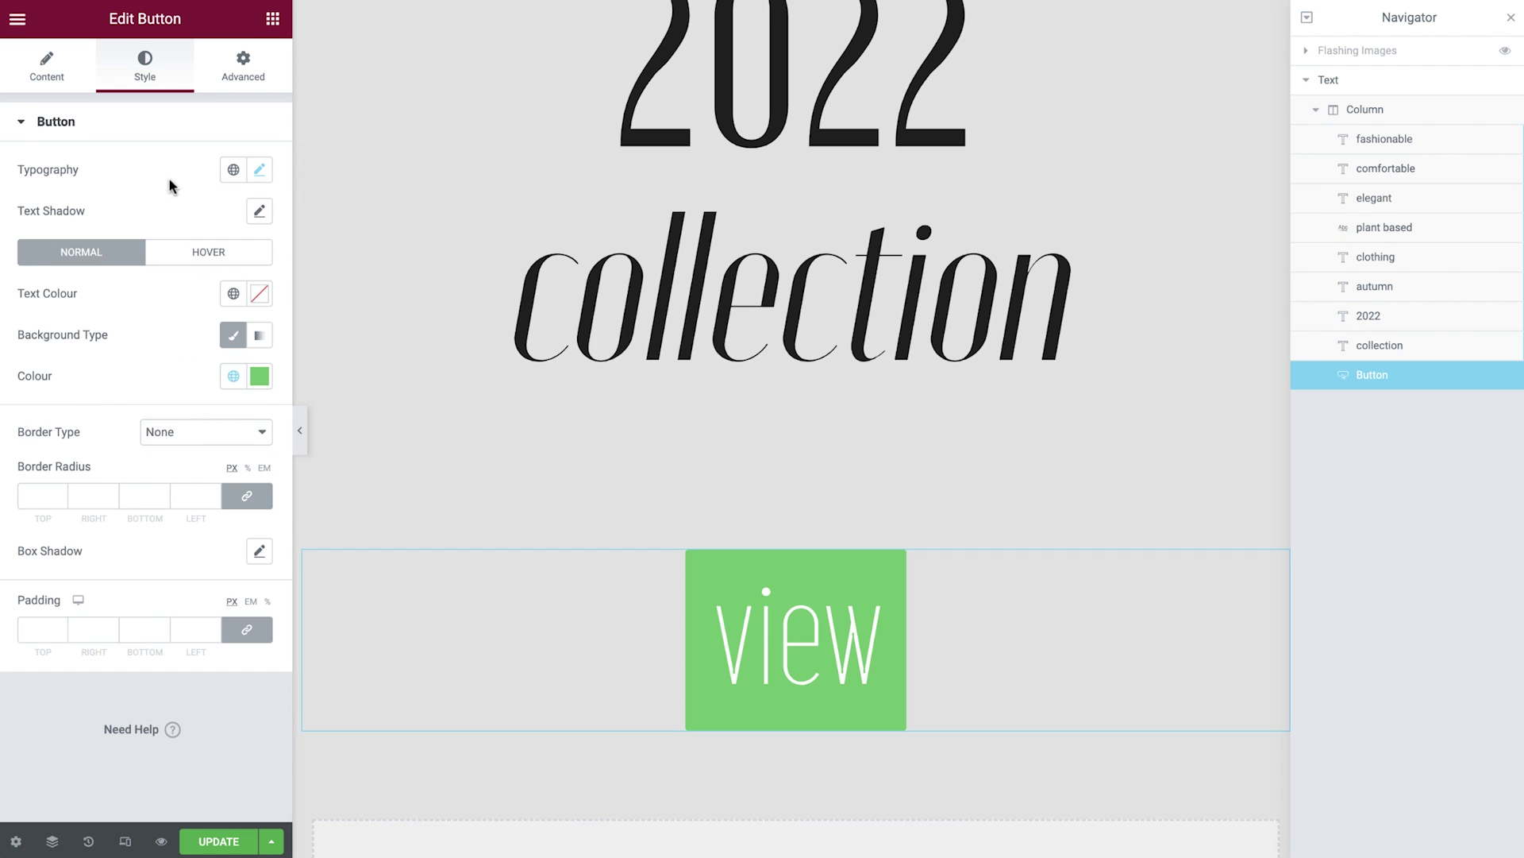
pyautogui.click(259, 293)
# Step: Make the button text black and its background fully transparent
pyautogui.moveTo(193, 405); pyautogui.dragTo(44, 502)
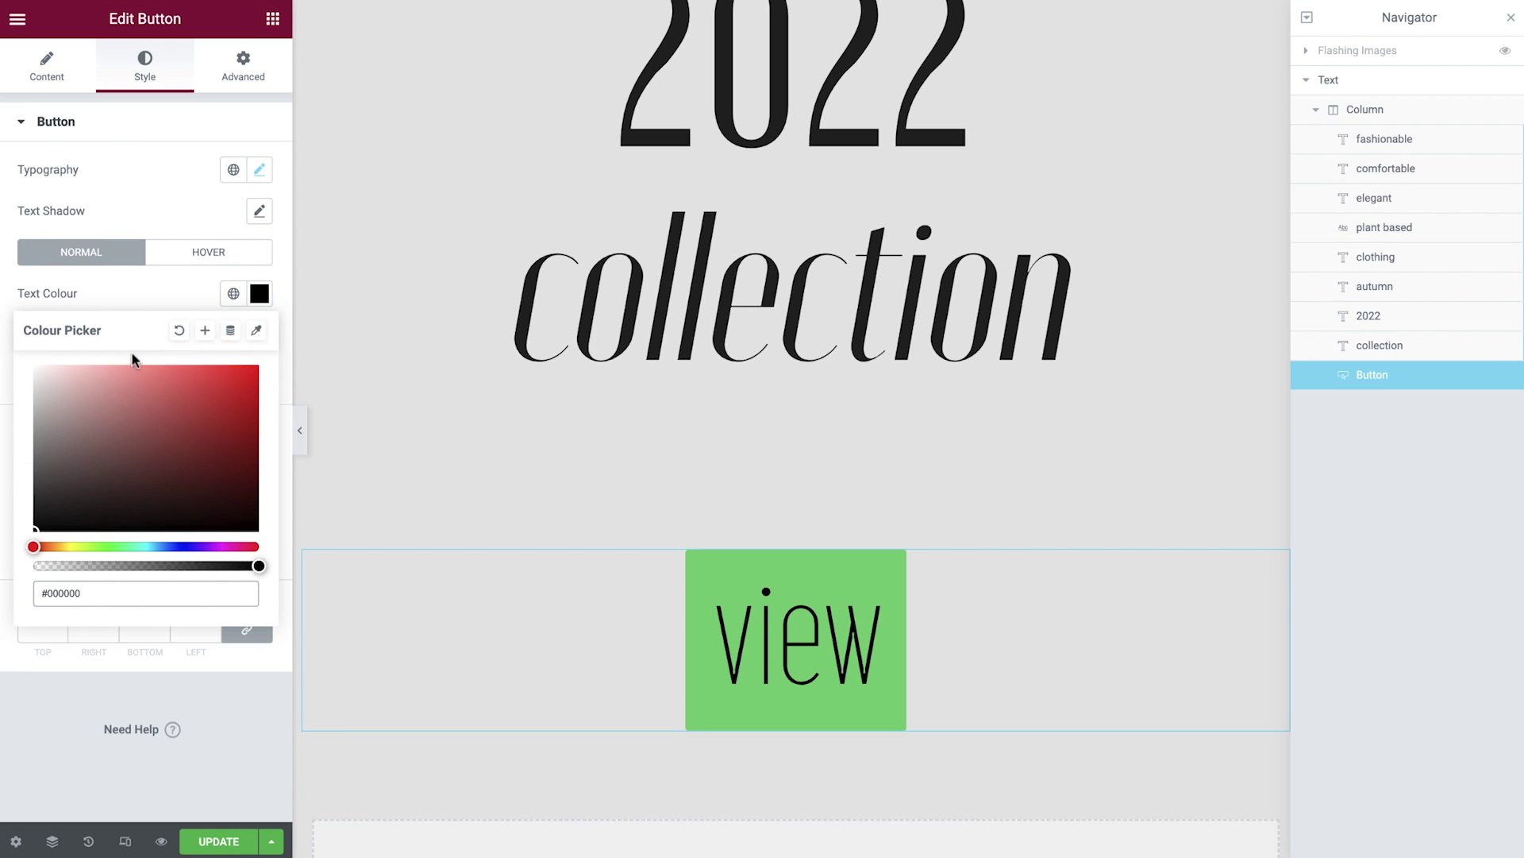
pyautogui.click(183, 299)
pyautogui.click(251, 375)
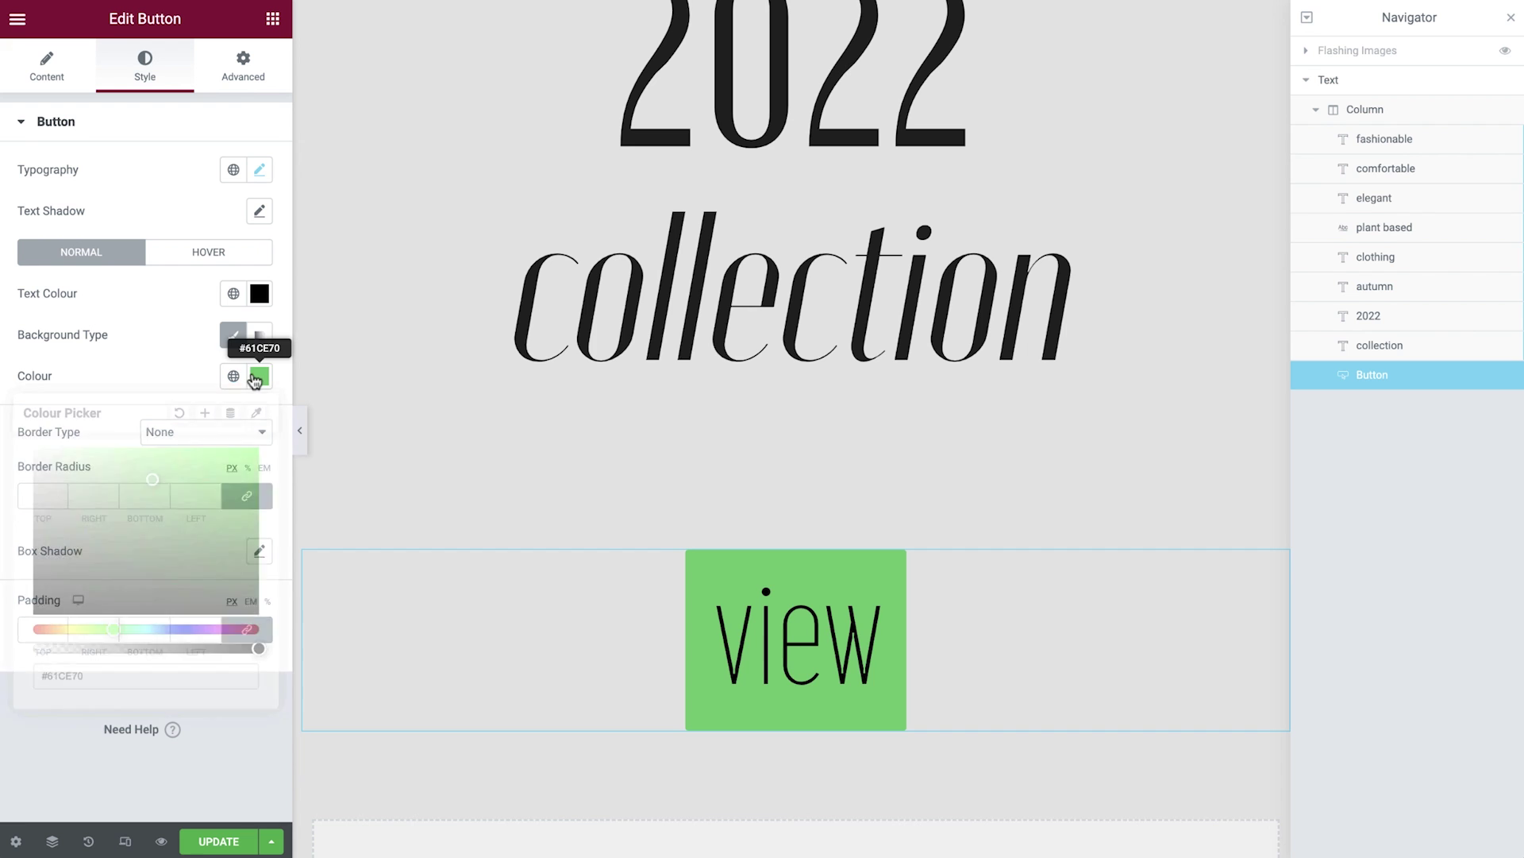
pyautogui.moveTo(257, 646); pyautogui.dragTo(27, 649)
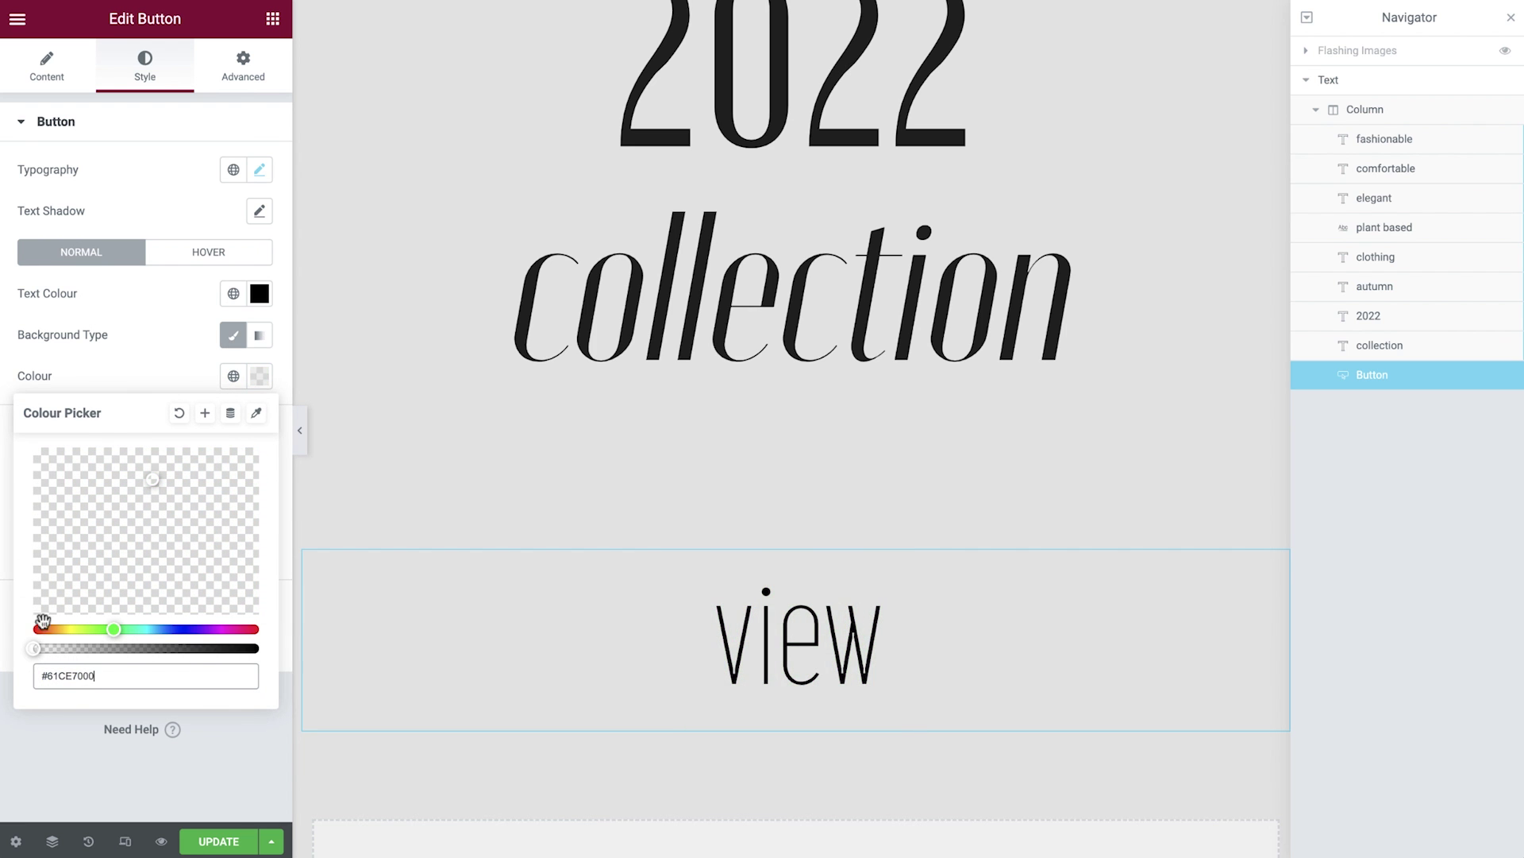
pyautogui.click(170, 372)
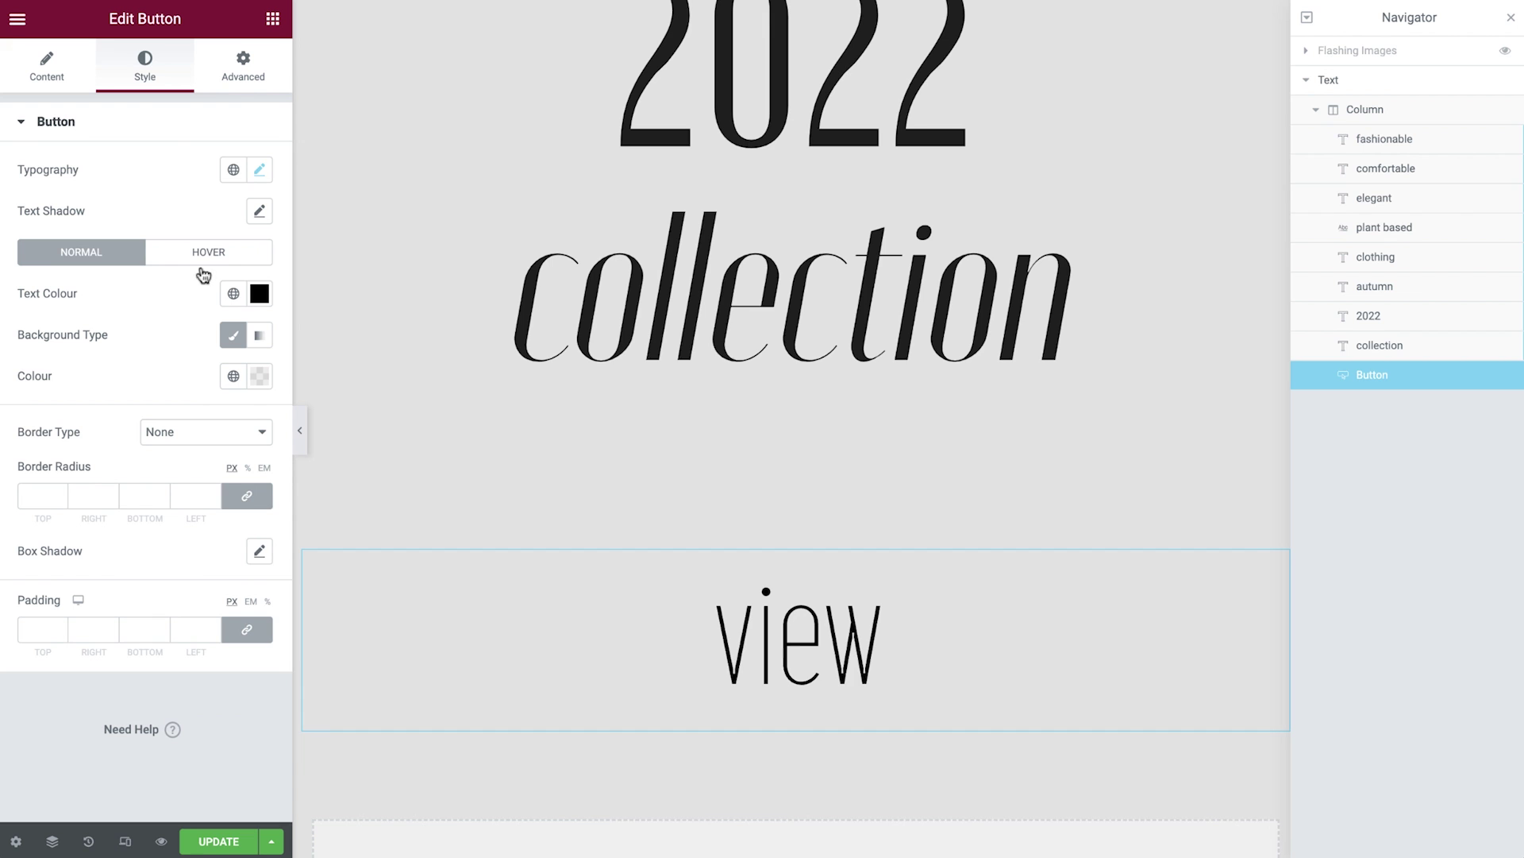
# Step: Set hover text to #efefef, hover background black, and the Shrink hover animation
pyautogui.click(209, 252)
pyautogui.click(261, 294)
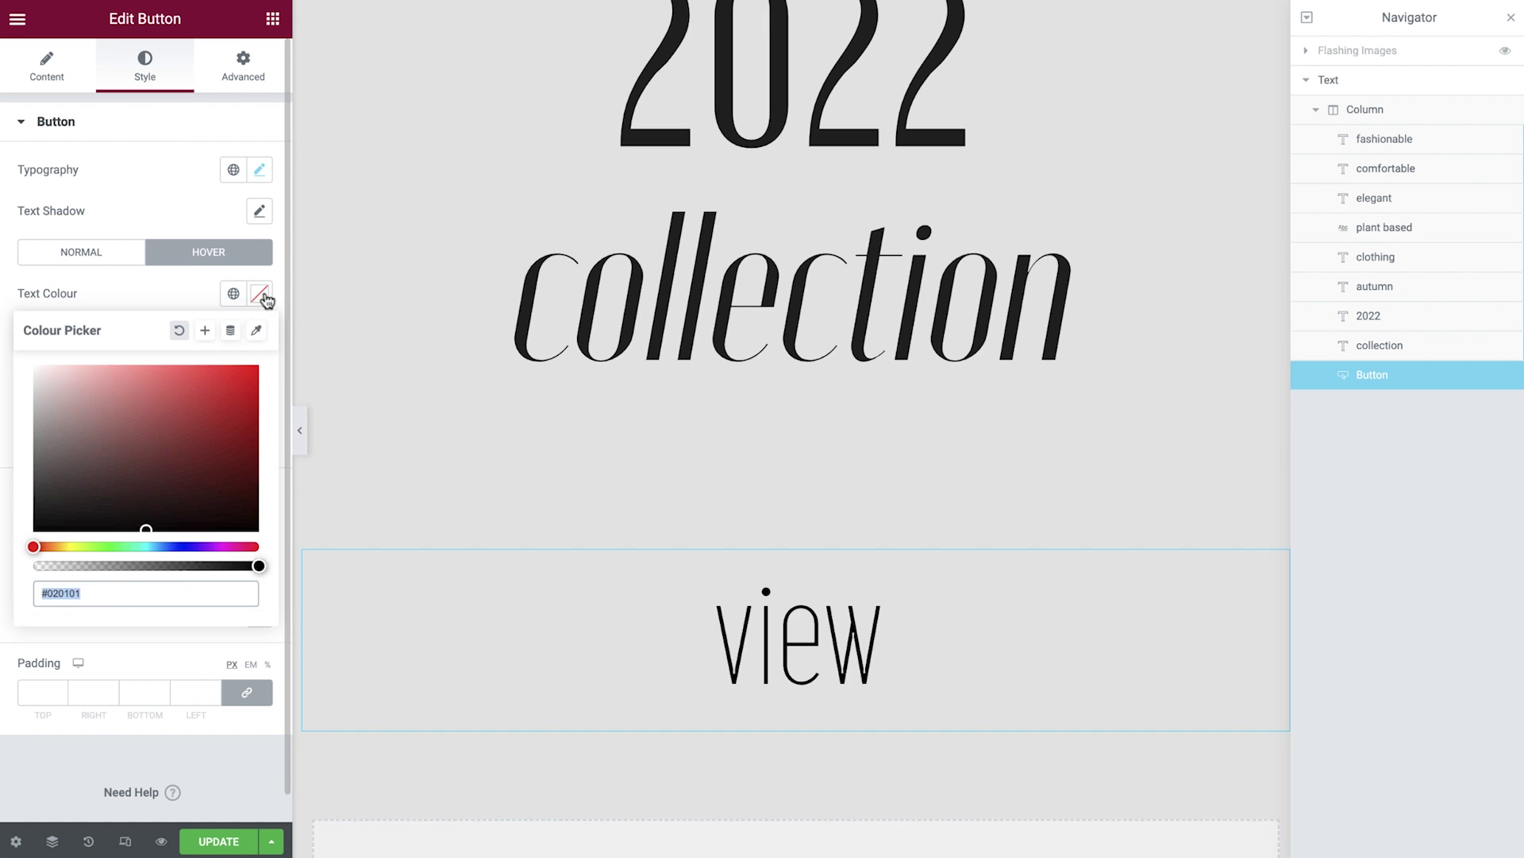
pyautogui.write('#efefef')
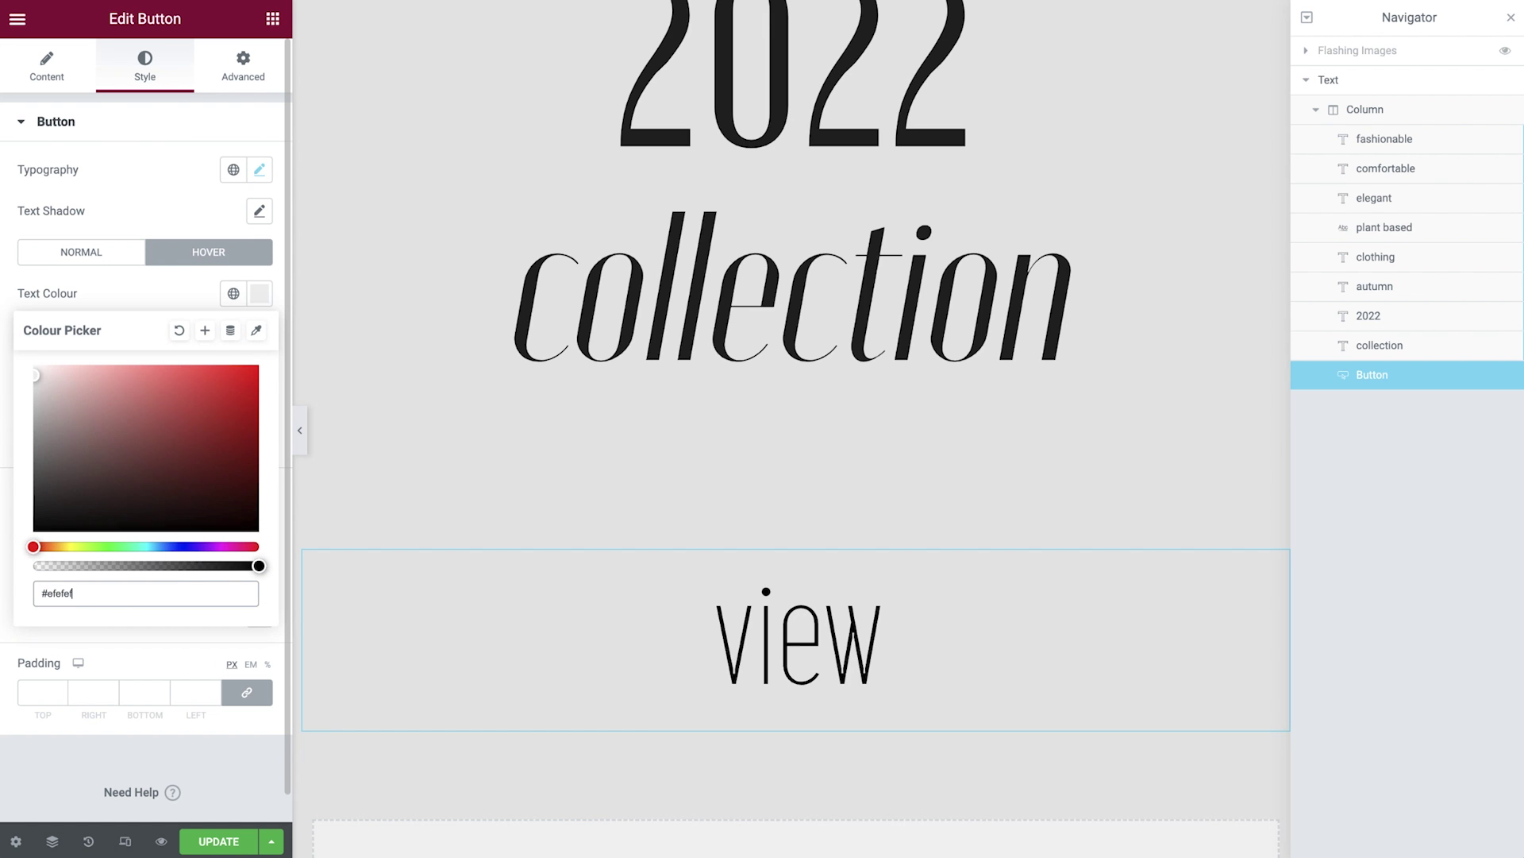
pyautogui.click(203, 297)
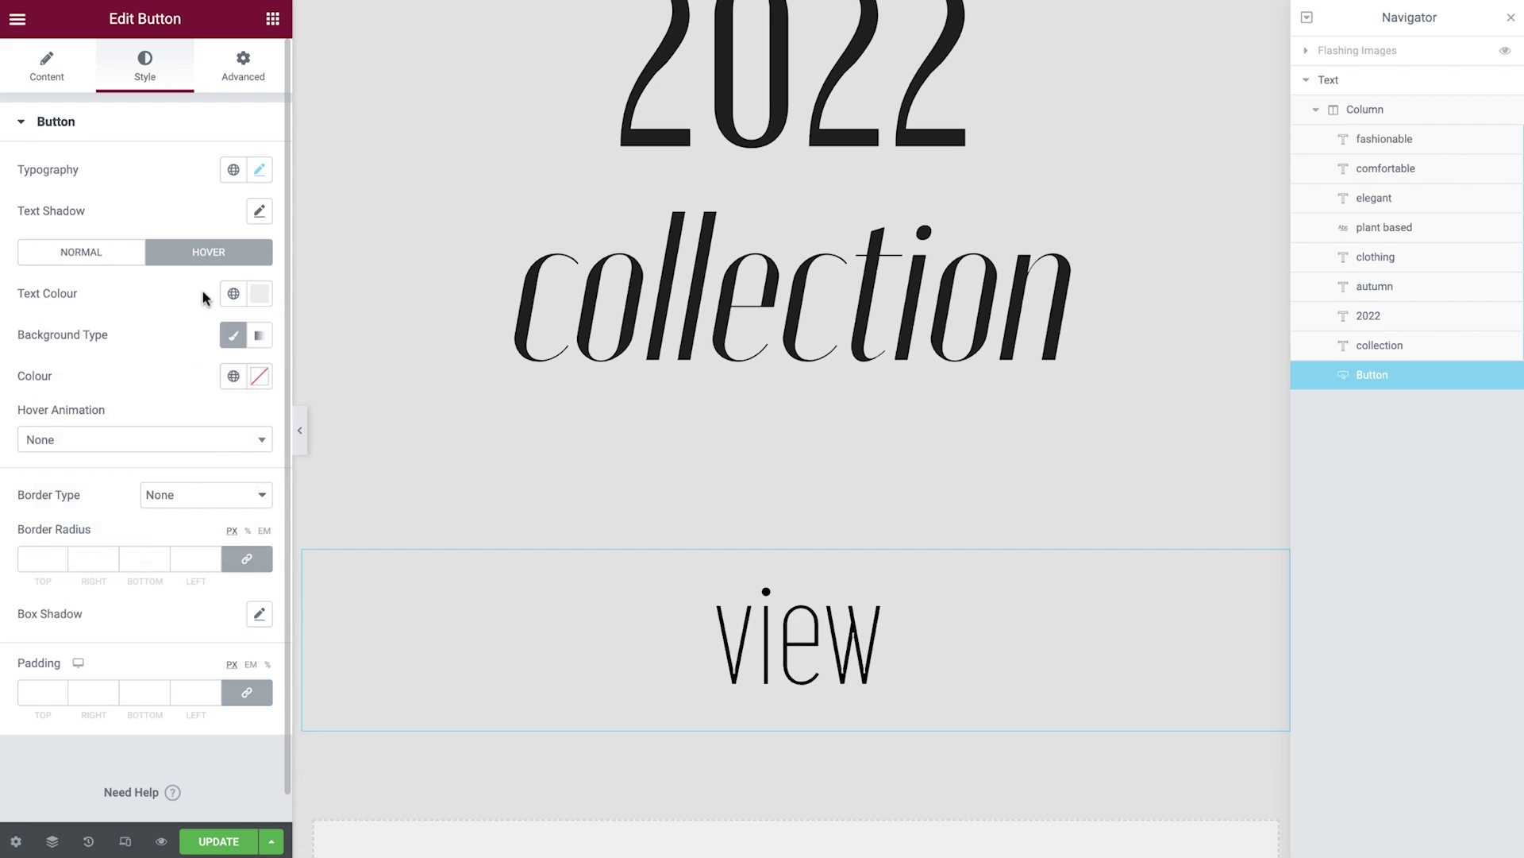
pyautogui.click(254, 377)
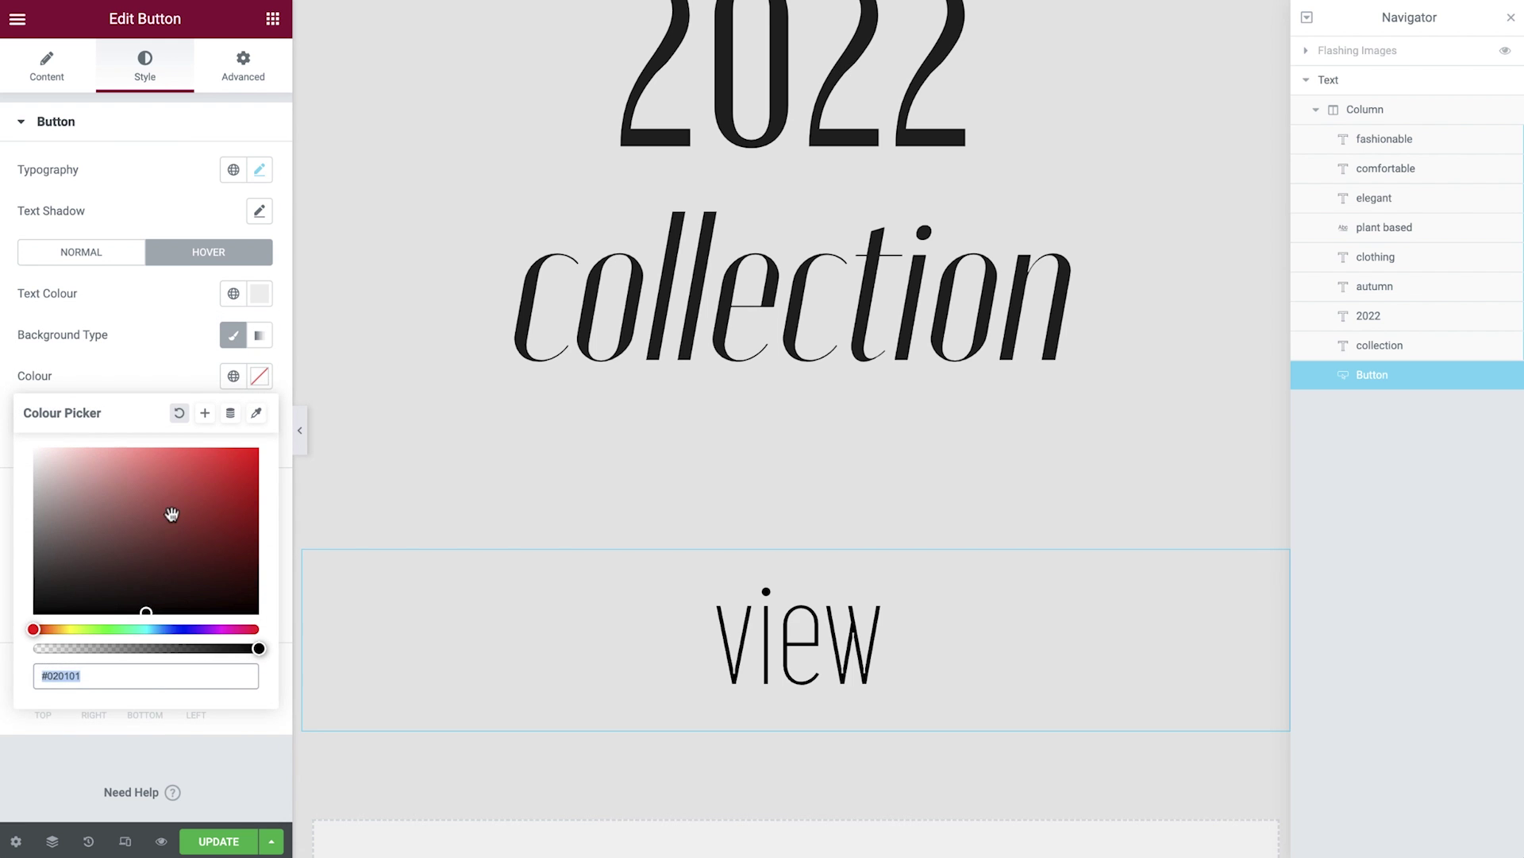
pyautogui.moveTo(170, 517); pyautogui.dragTo(33, 623)
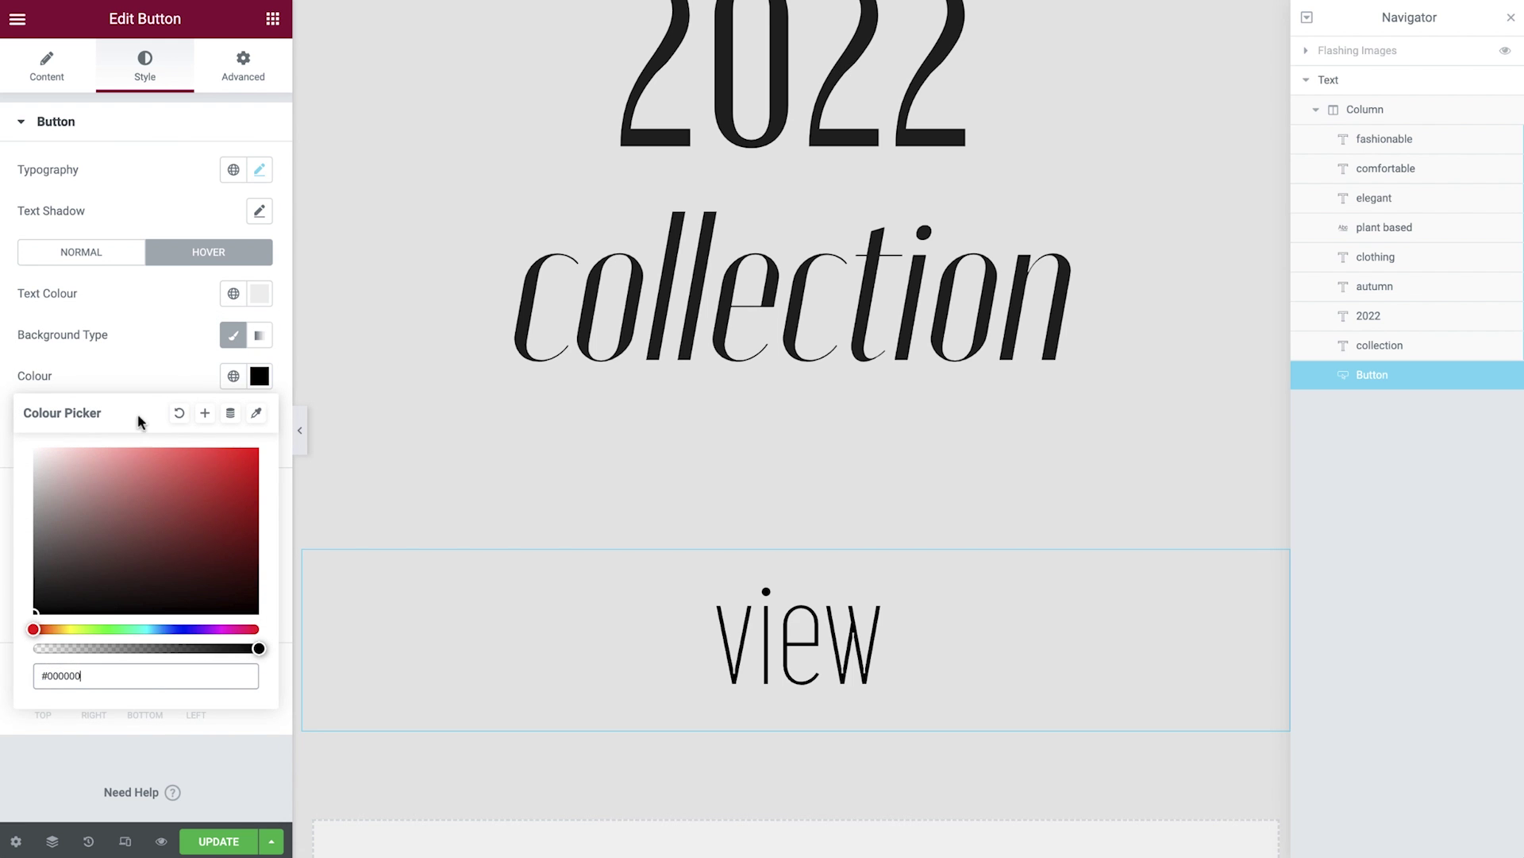
pyautogui.click(170, 357)
pyautogui.click(238, 437)
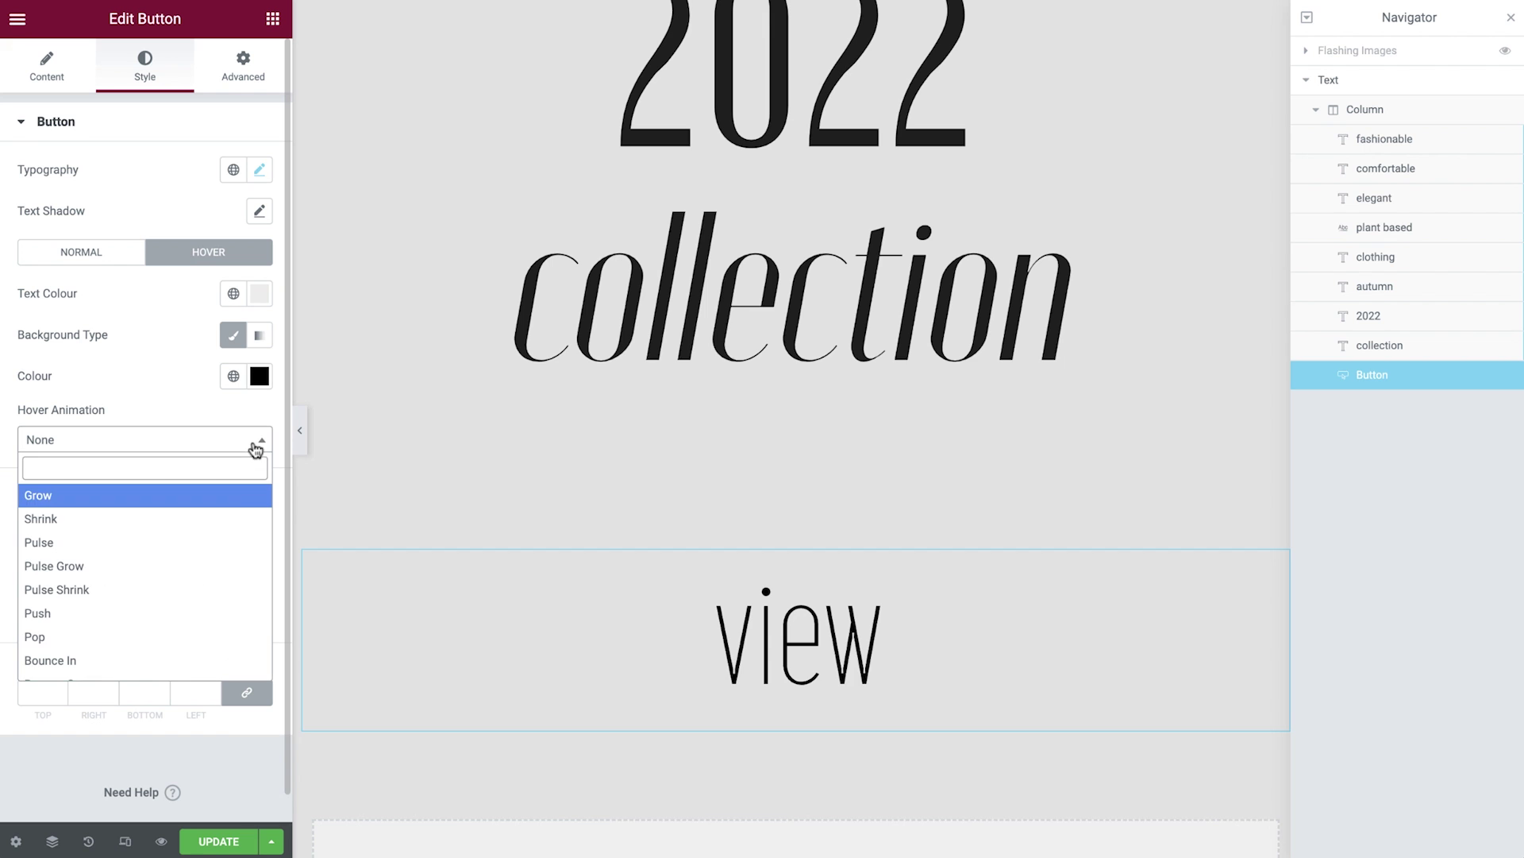
pyautogui.click(224, 517)
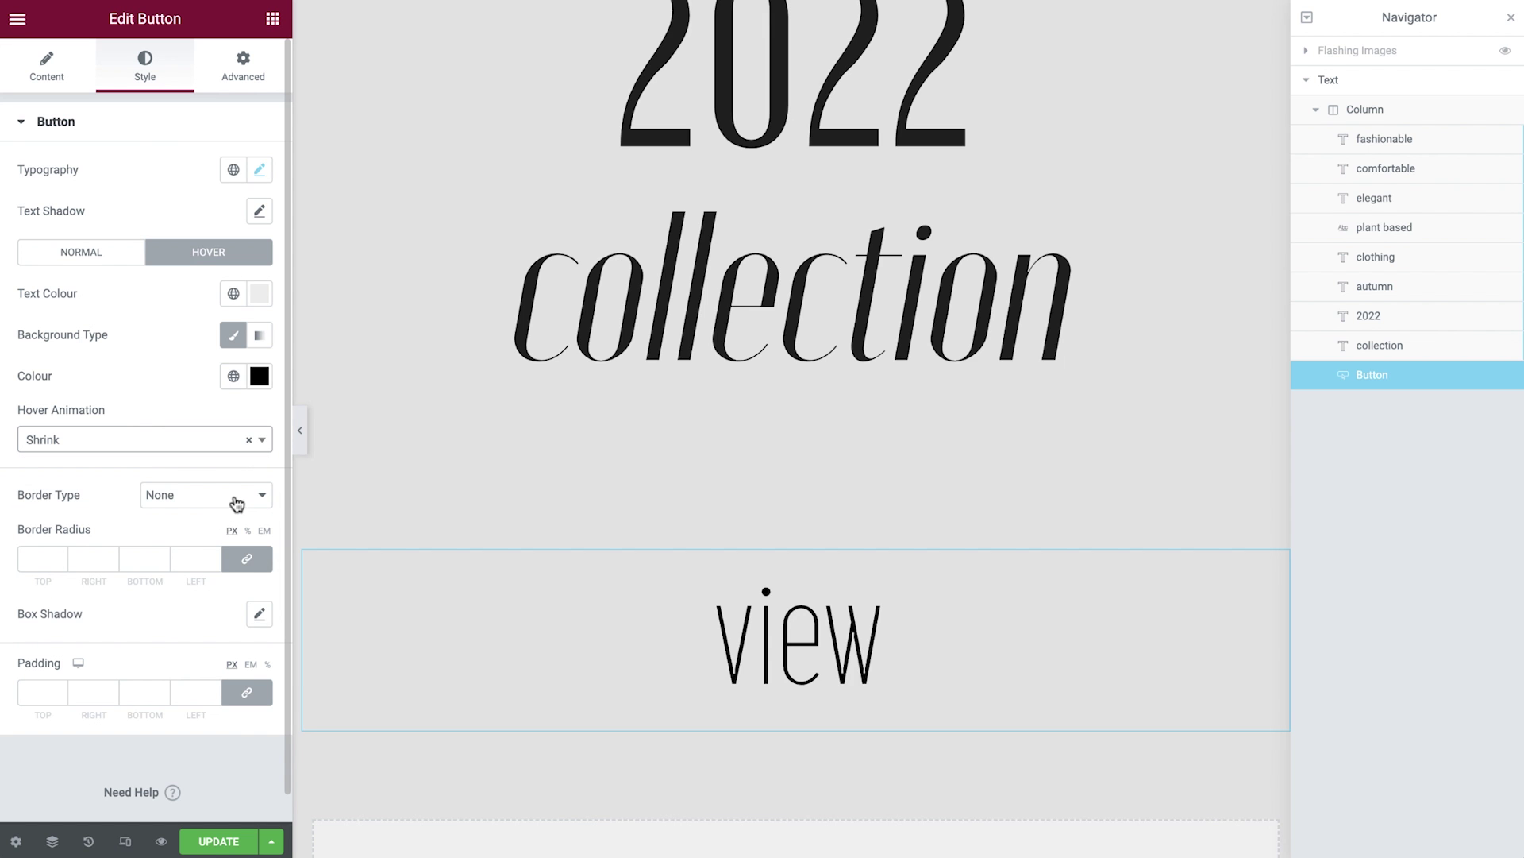
# Step: Give the button a solid 3 px black border
pyautogui.click(237, 503)
pyautogui.click(219, 515)
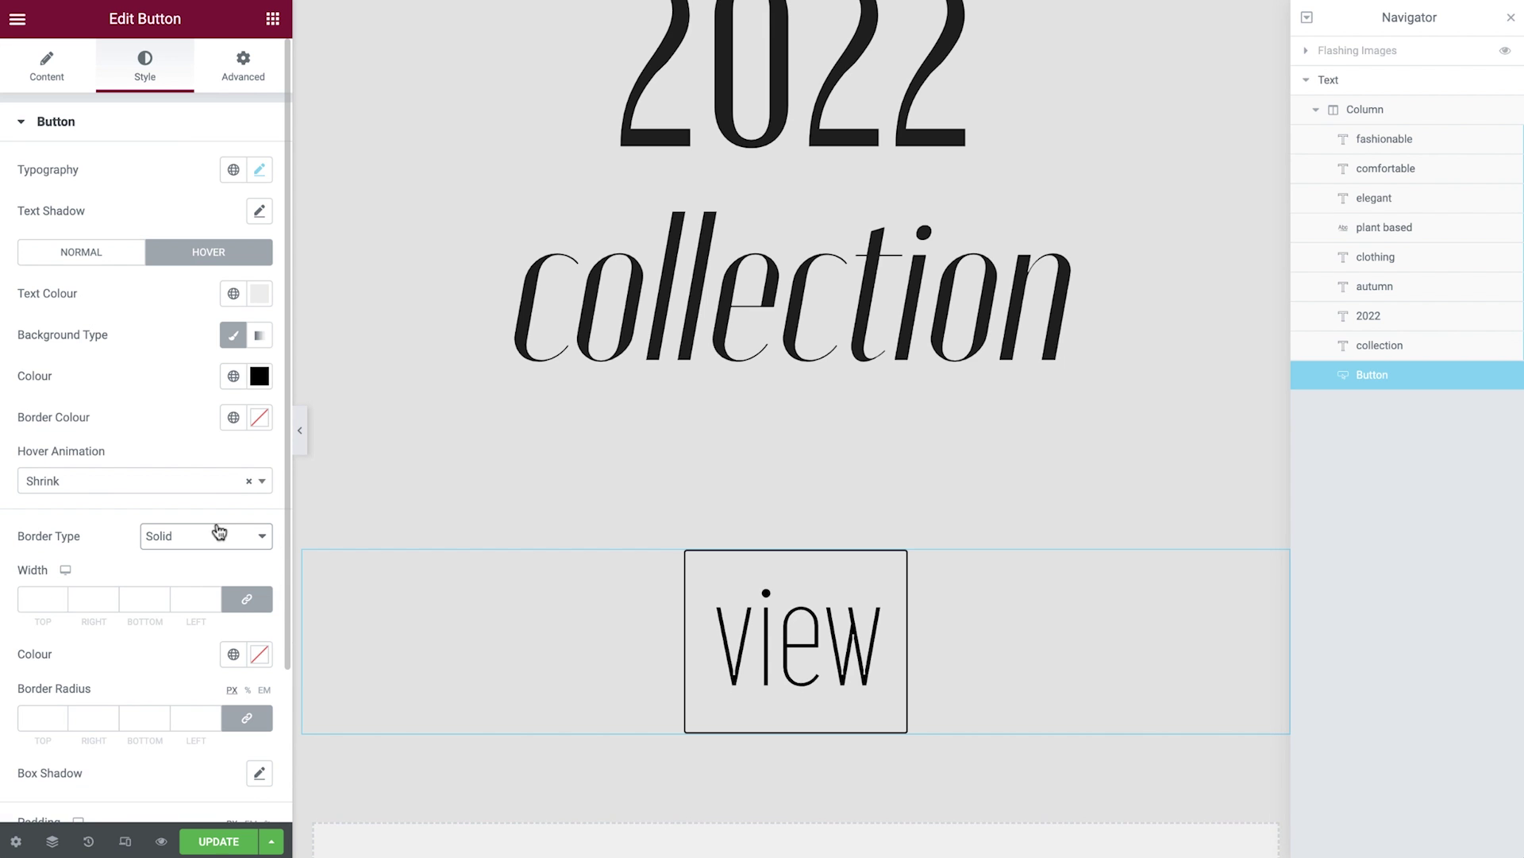
pyautogui.click(191, 599)
pyautogui.write('3')
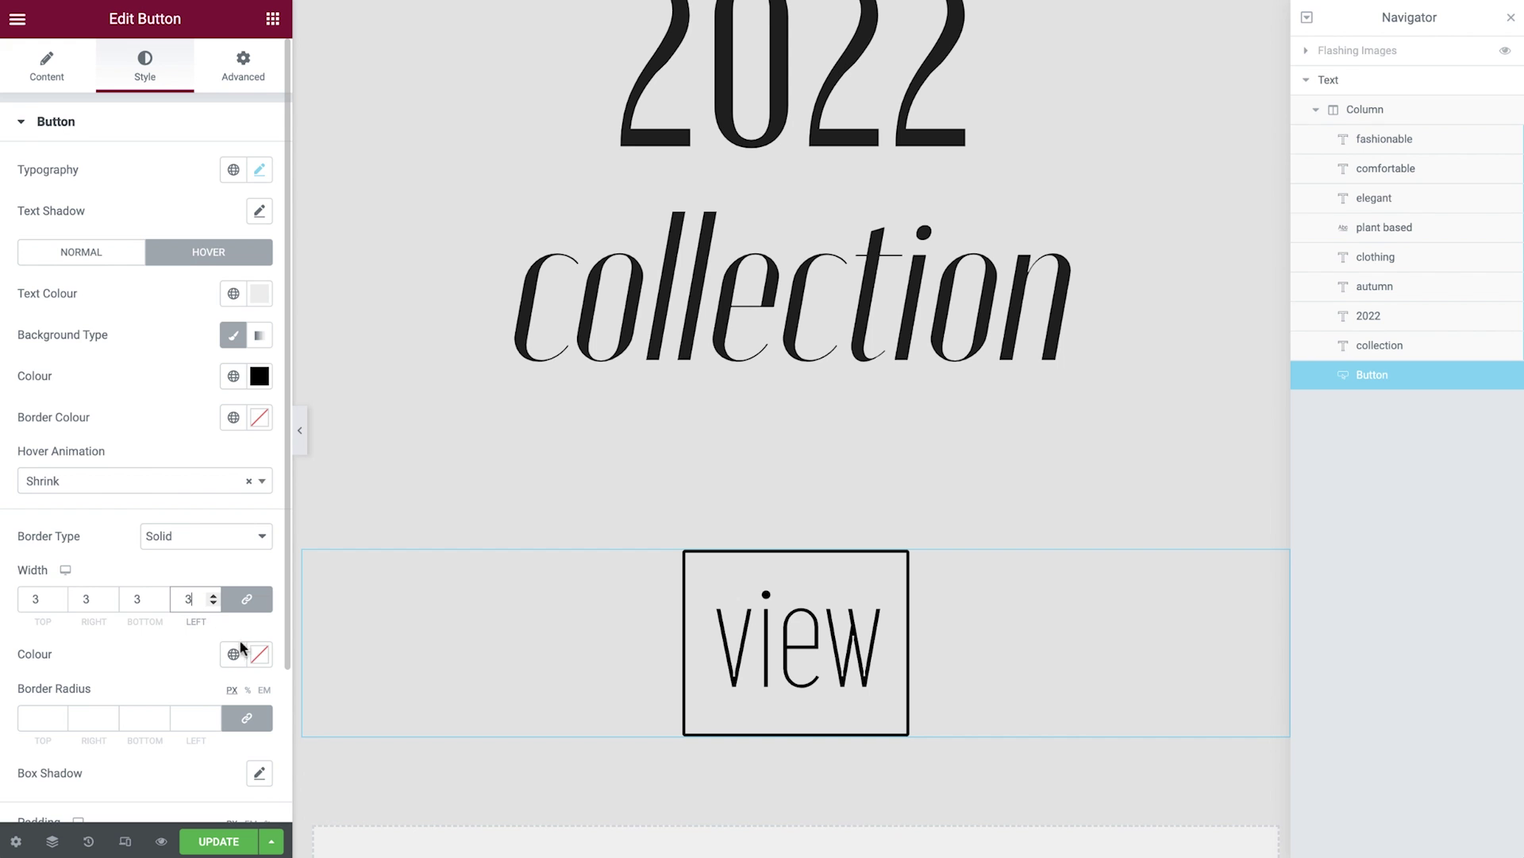
pyautogui.click(259, 653)
pyautogui.moveTo(149, 526); pyautogui.dragTo(25, 554)
pyautogui.click(140, 681)
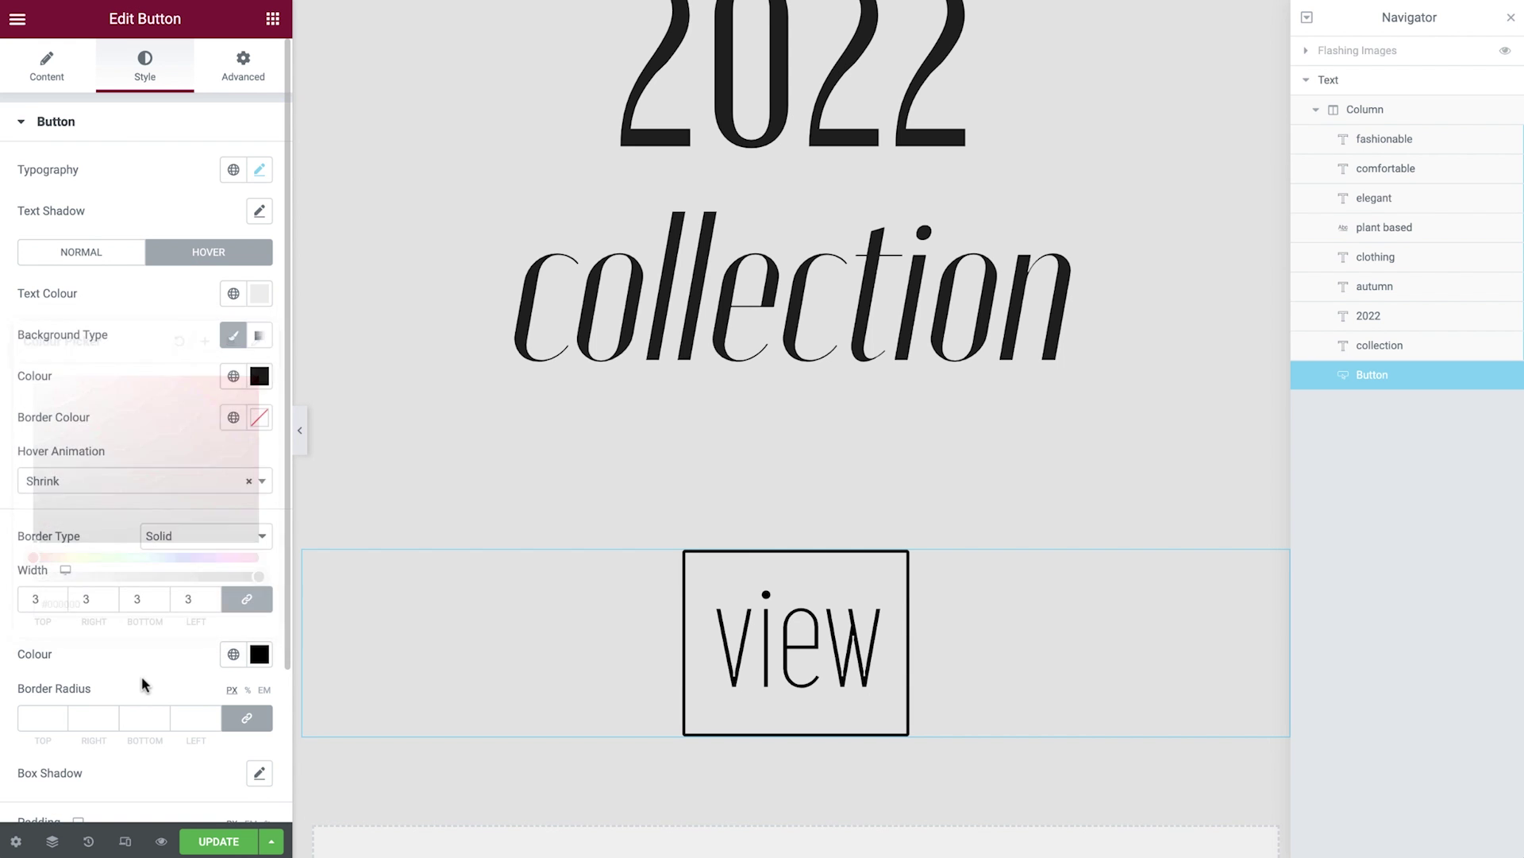
# Step: Set unlinked button padding to 10 top, 70 right, 10 bottom, 70 left
pyautogui.scroll(-3, 142, 683)
pyautogui.click(247, 664)
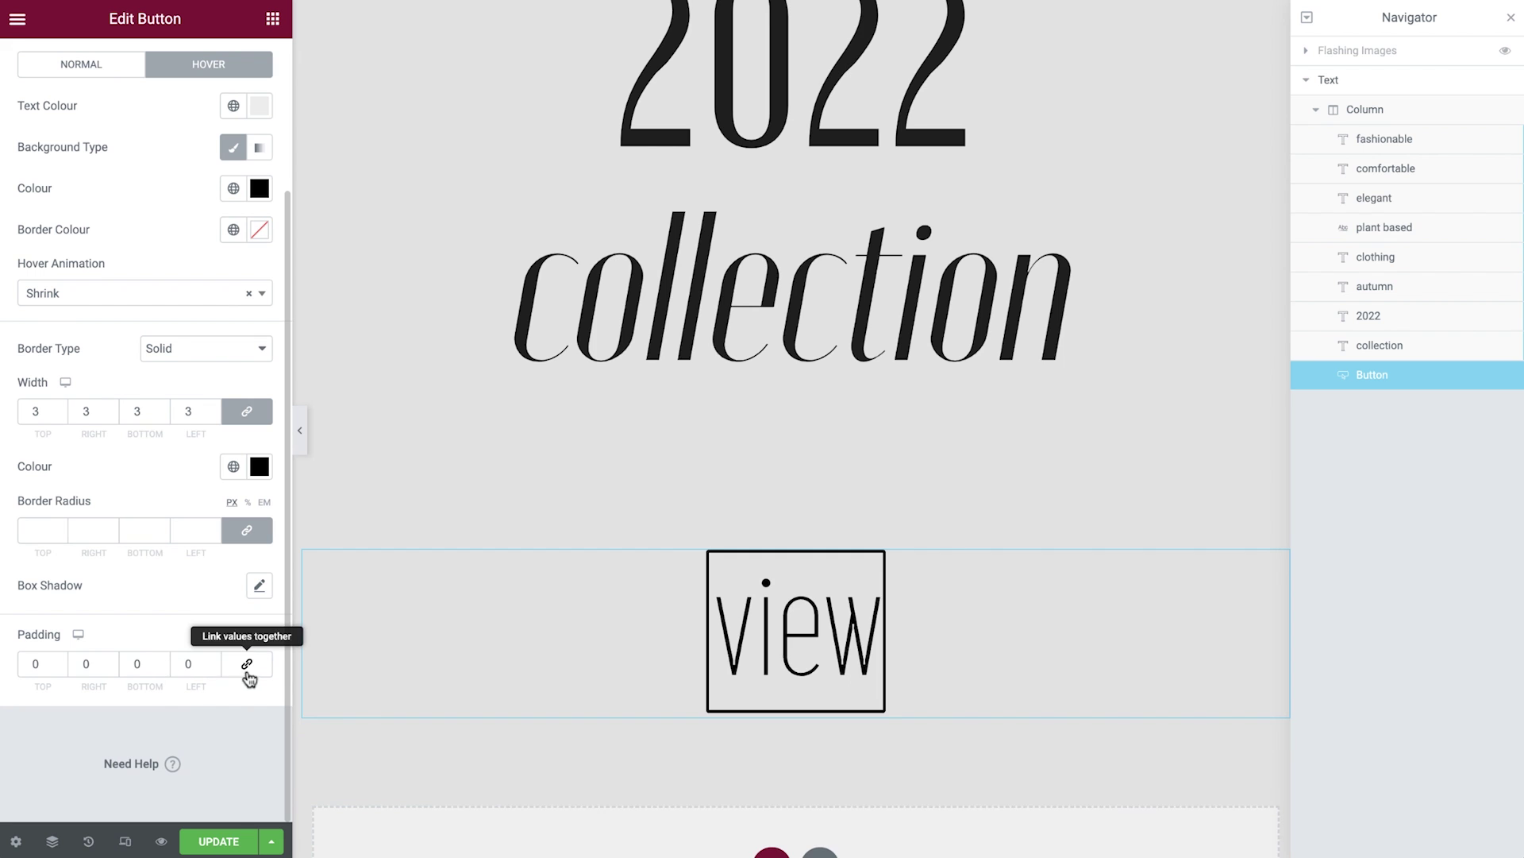
pyautogui.click(33, 664)
pyautogui.write('10')
pyautogui.press('Tab')
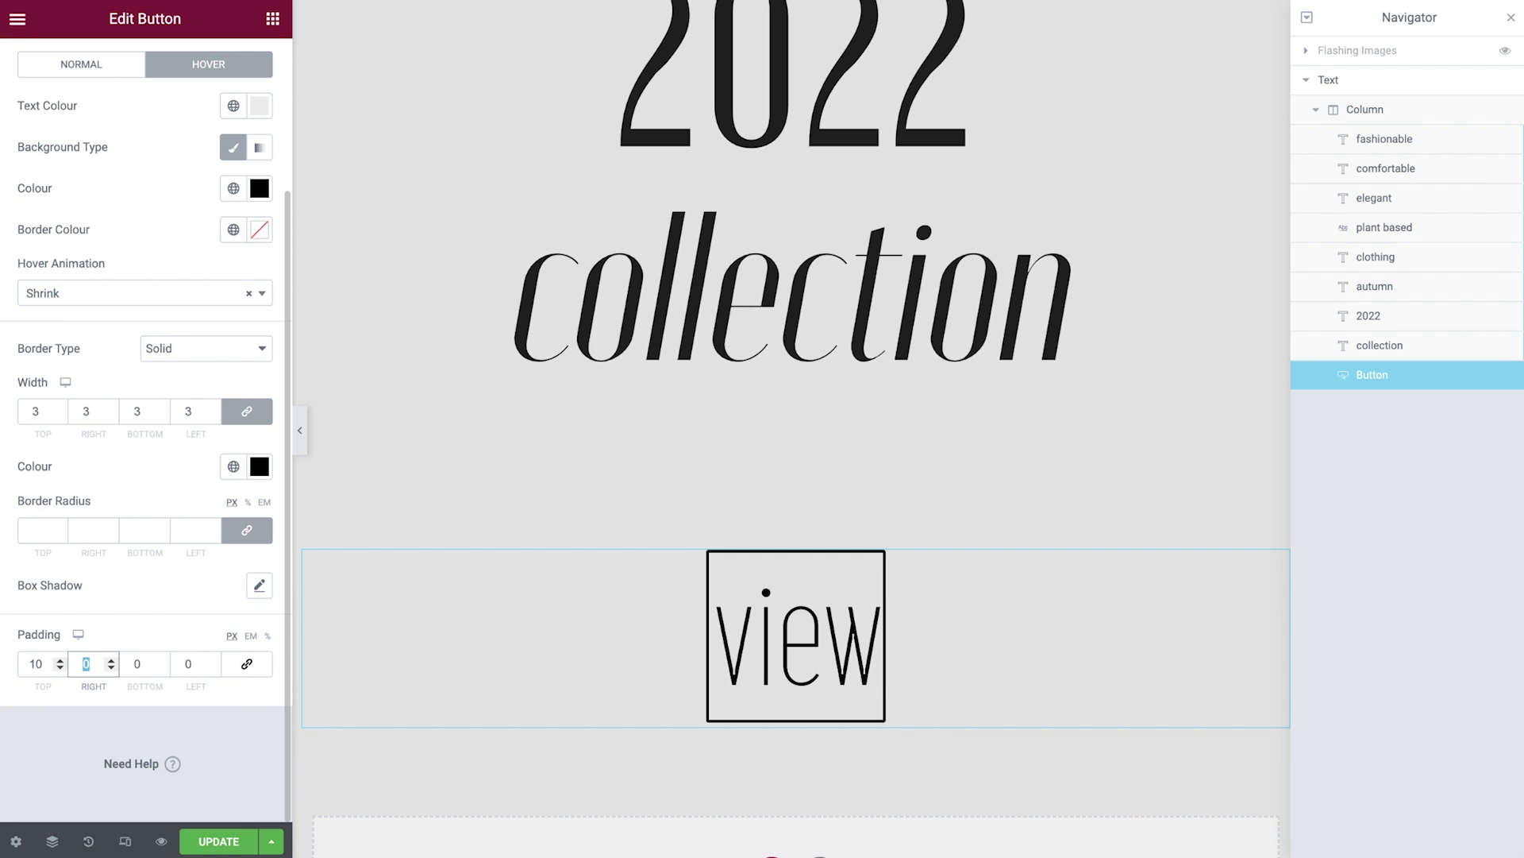
pyautogui.write('70')
pyautogui.press('Tab')
pyautogui.write('10')
pyautogui.press('Tab')
pyautogui.write('70')
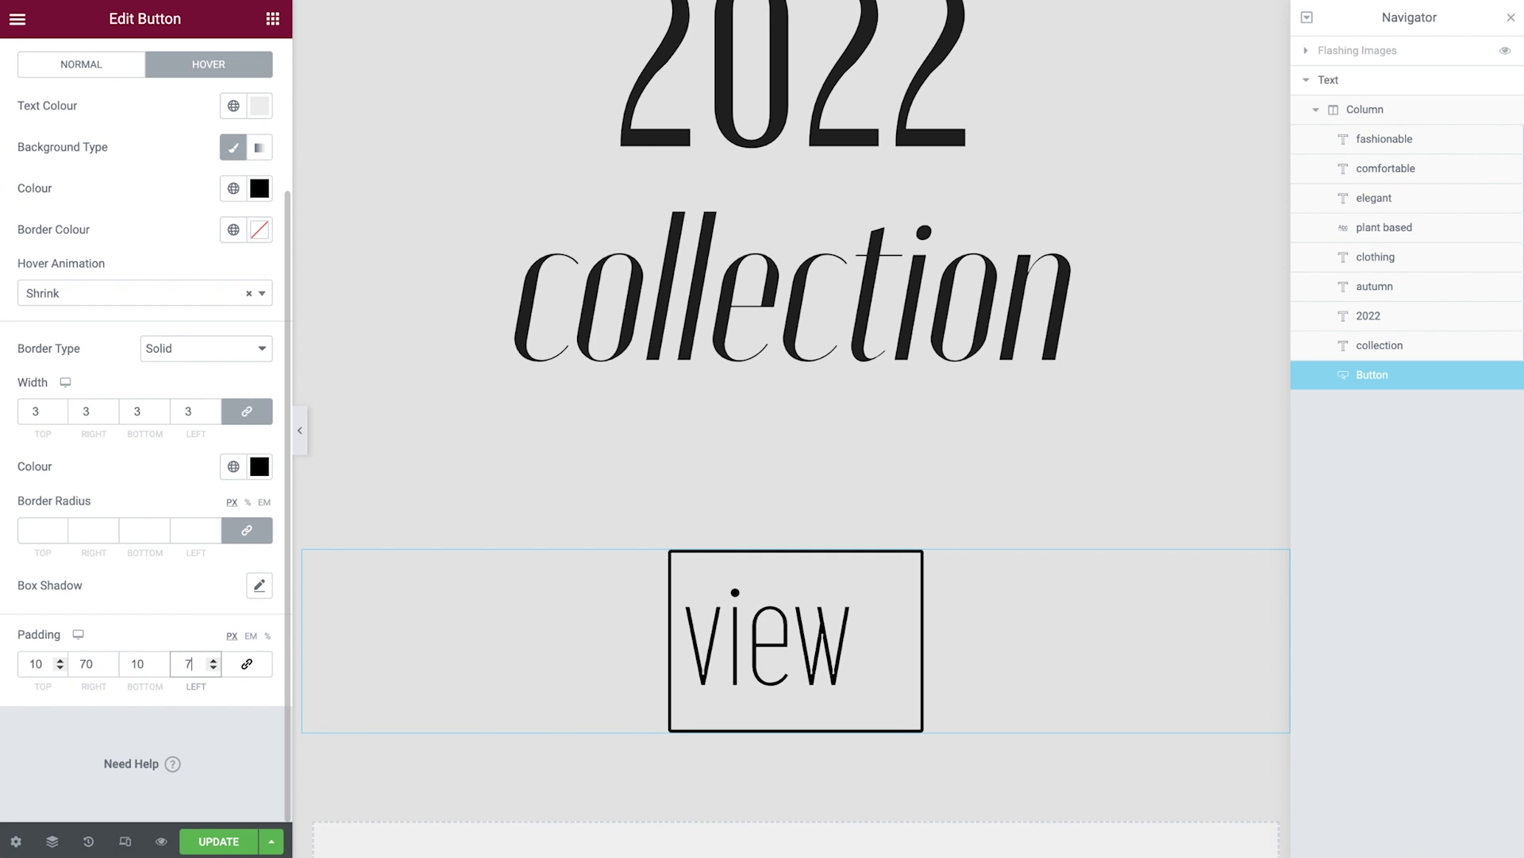
pyautogui.scroll(3, 45, 612)
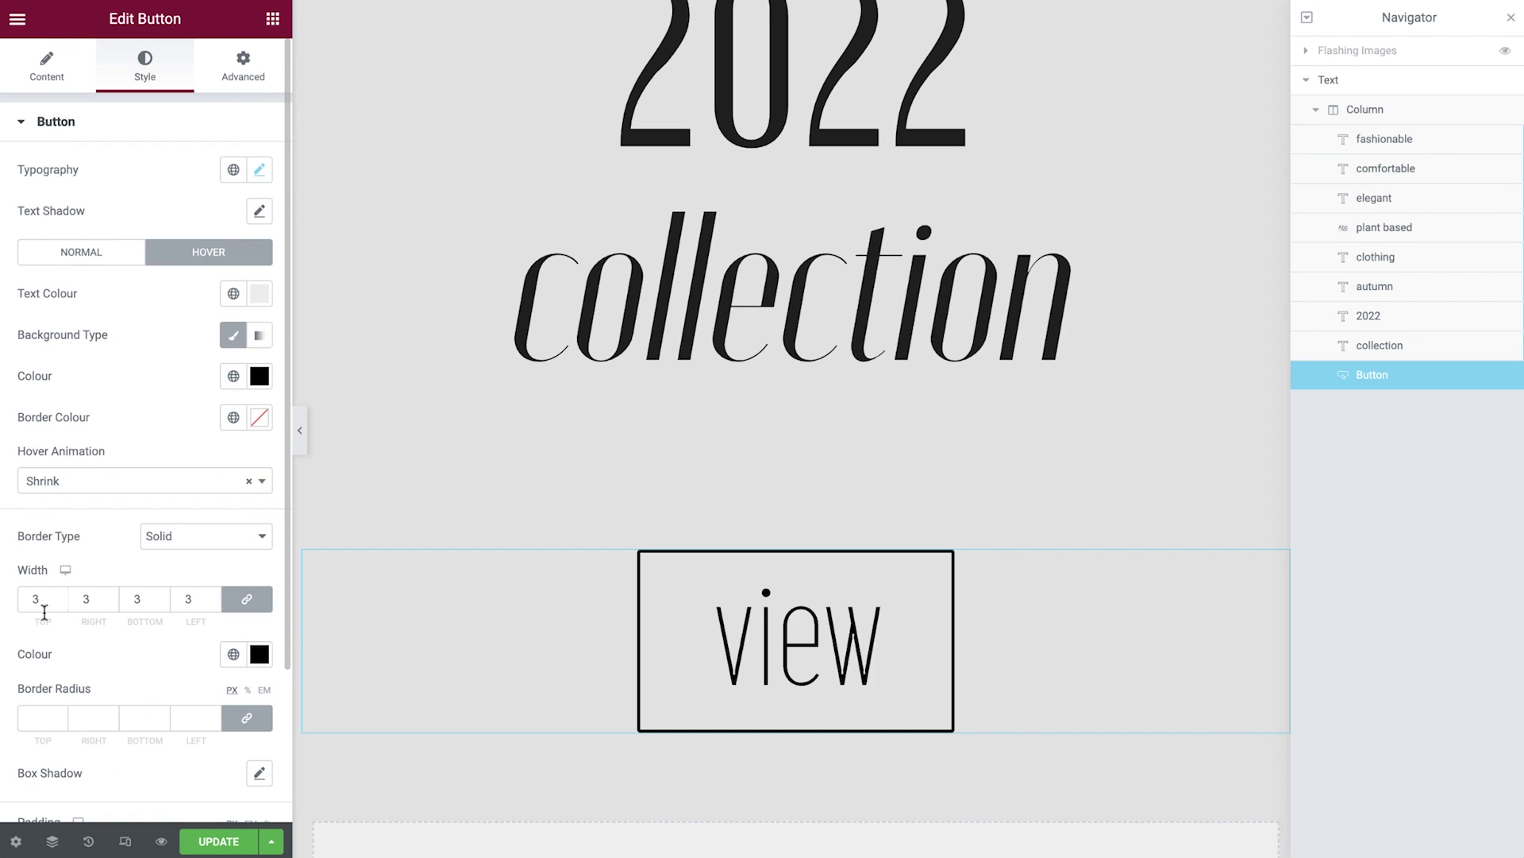
# Step: Unlink the button's margins, set top 5 and bottom 15, and z-index 1
pyautogui.click(252, 80)
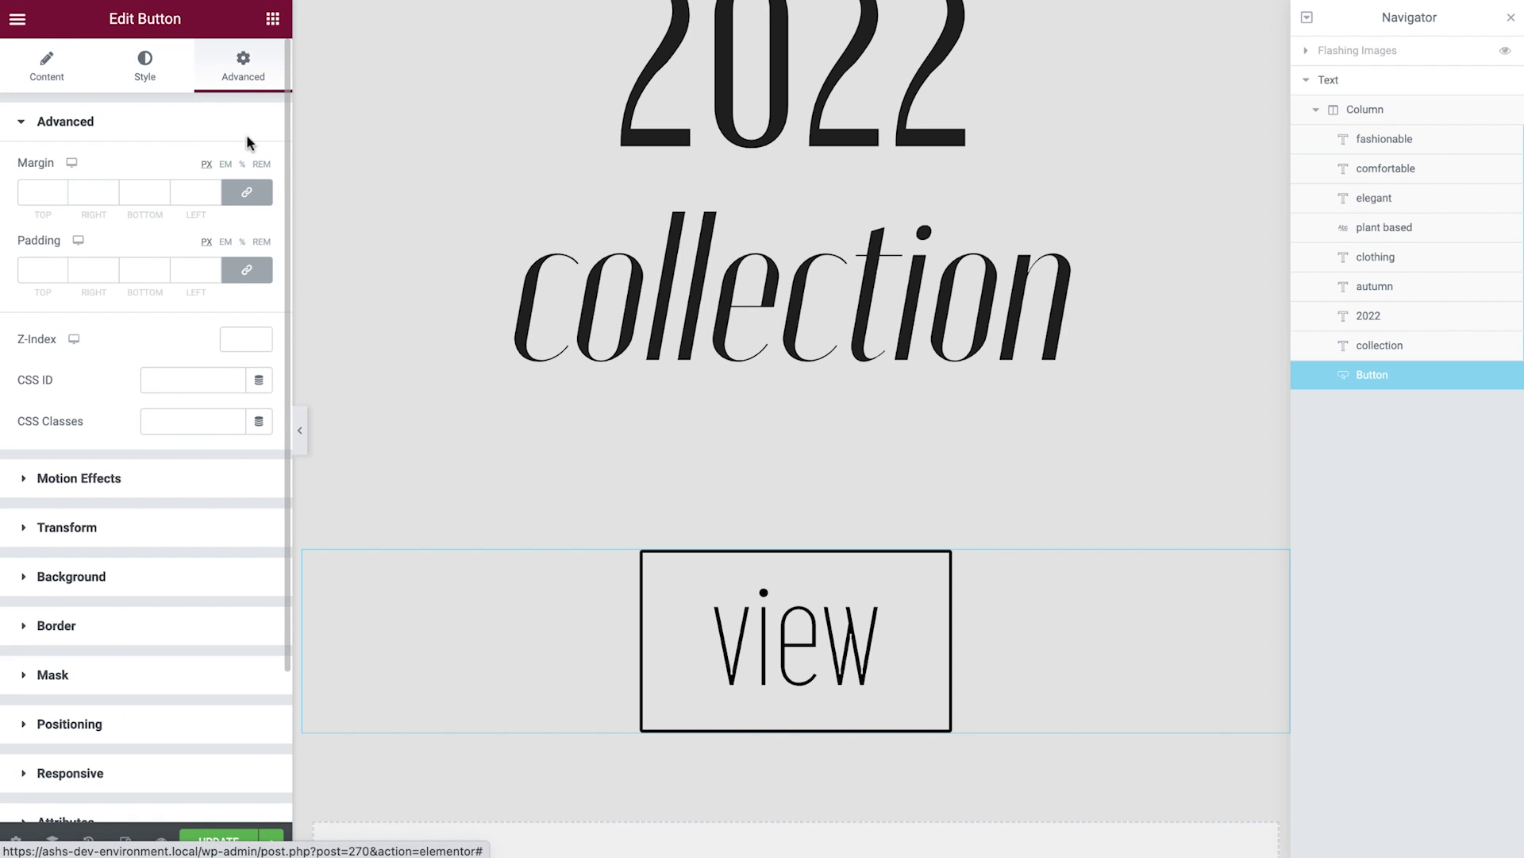
pyautogui.click(247, 191)
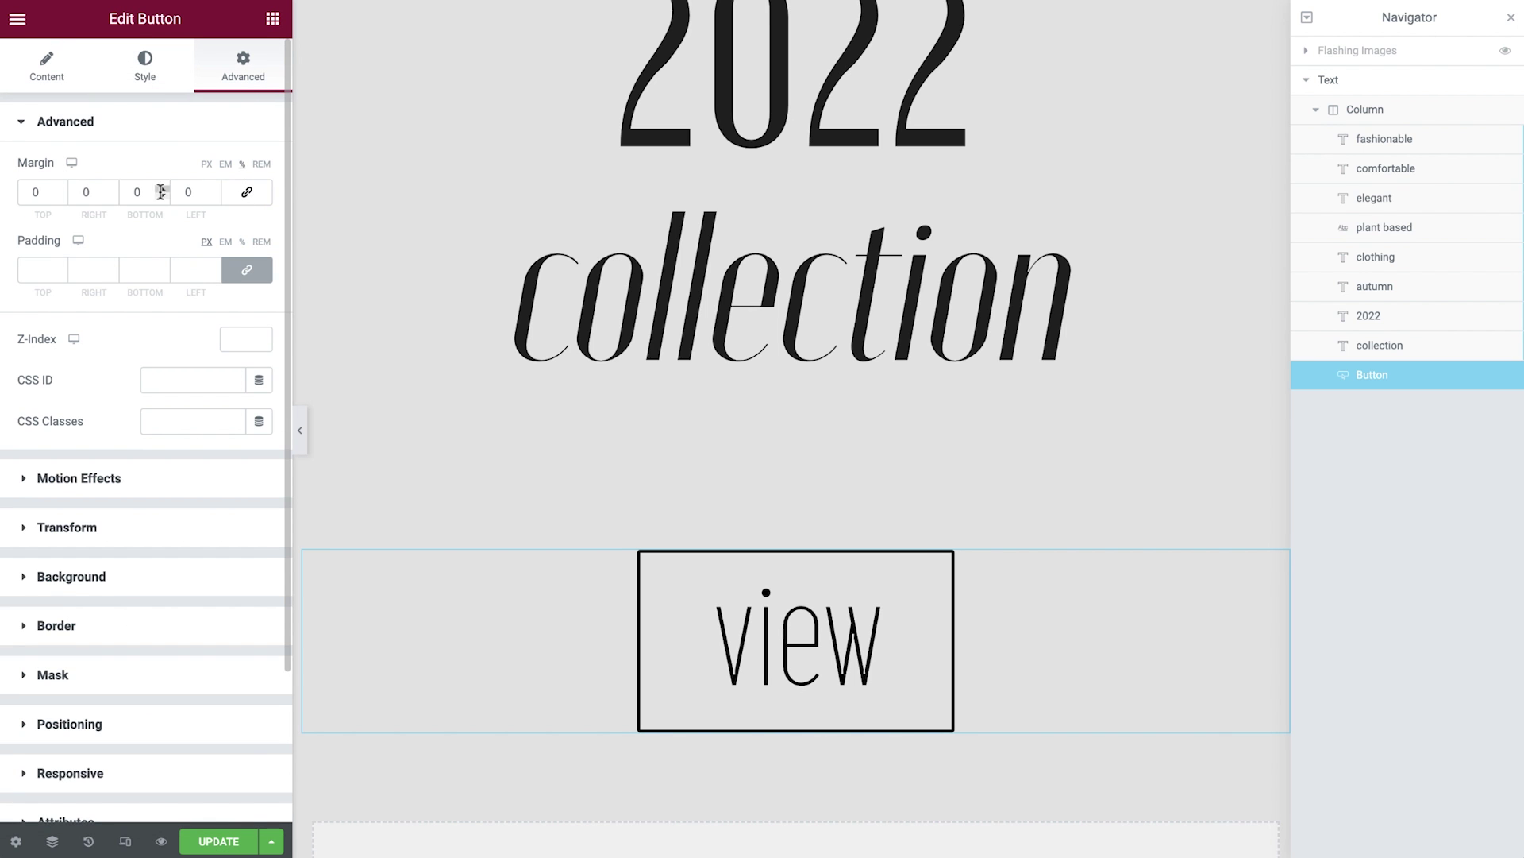
pyautogui.click(33, 191)
pyautogui.write('5')
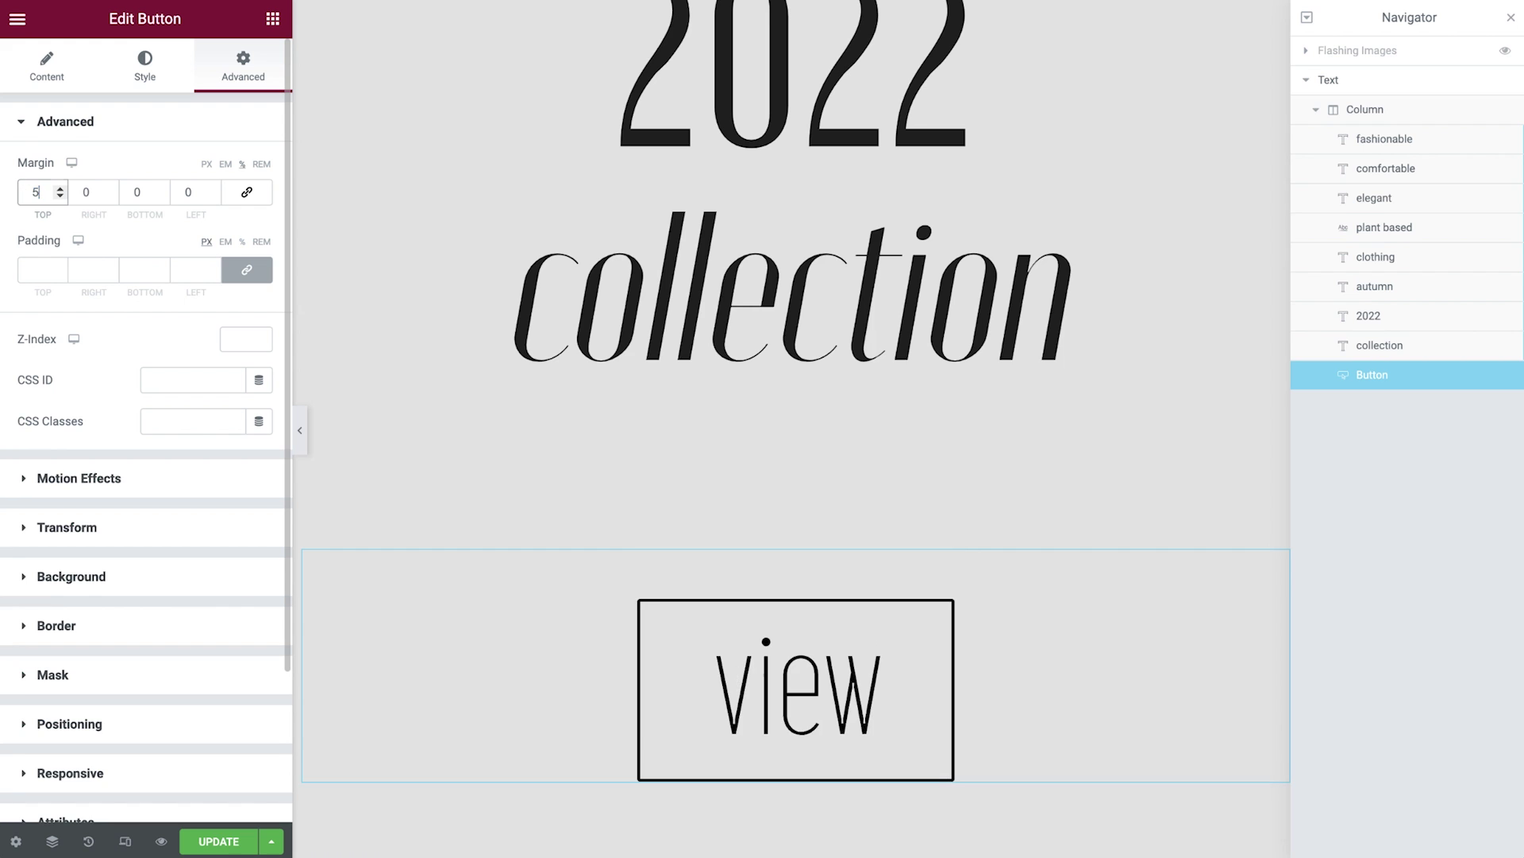
pyautogui.press('Tab')
pyautogui.press('Tab')
pyautogui.write('15')
pyautogui.press('Tab')
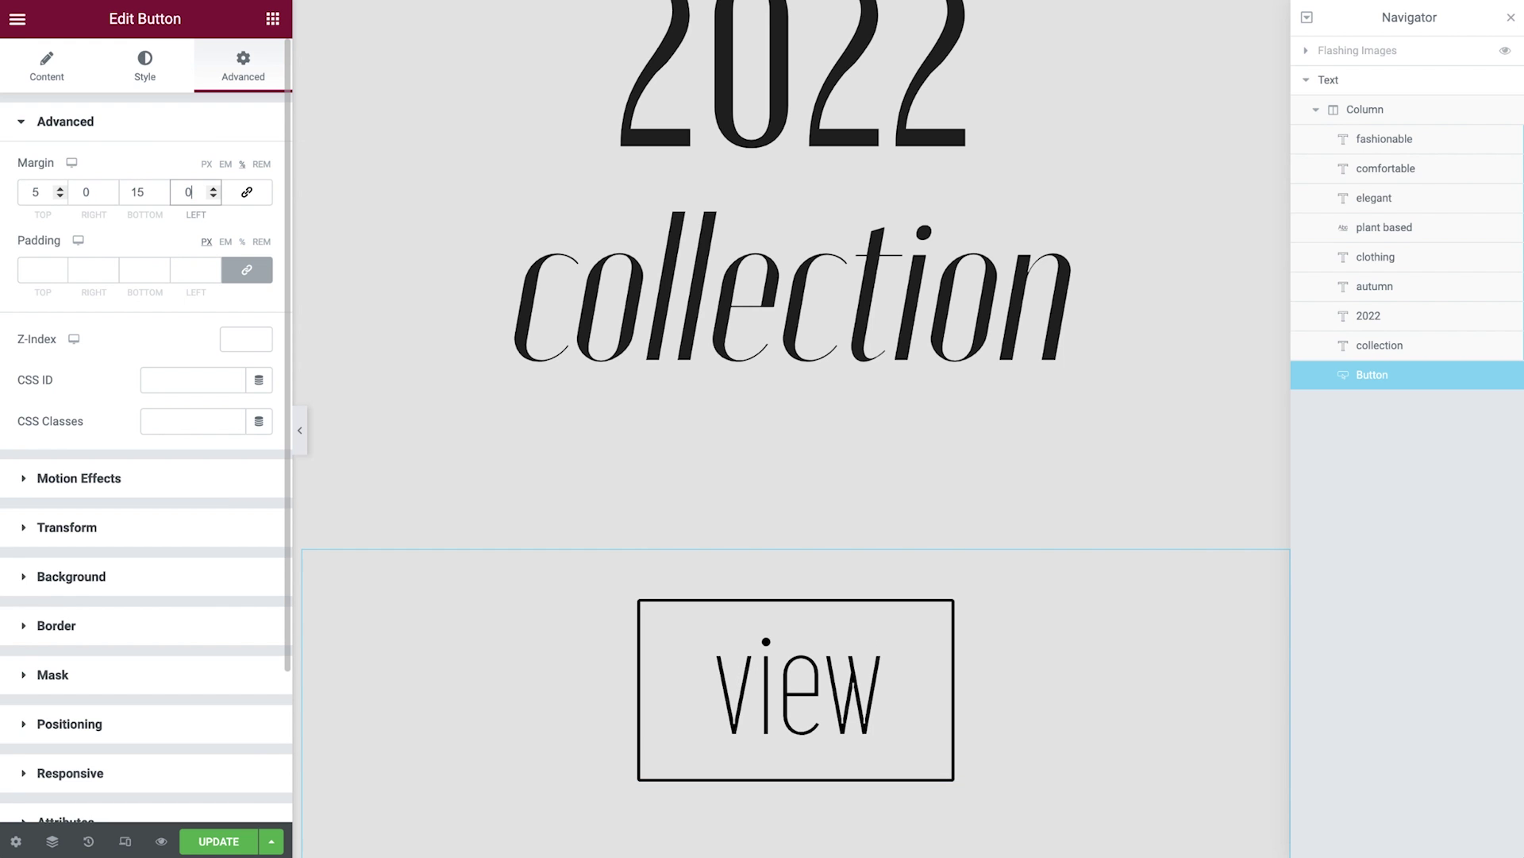
pyautogui.click(230, 339)
pyautogui.write('1')
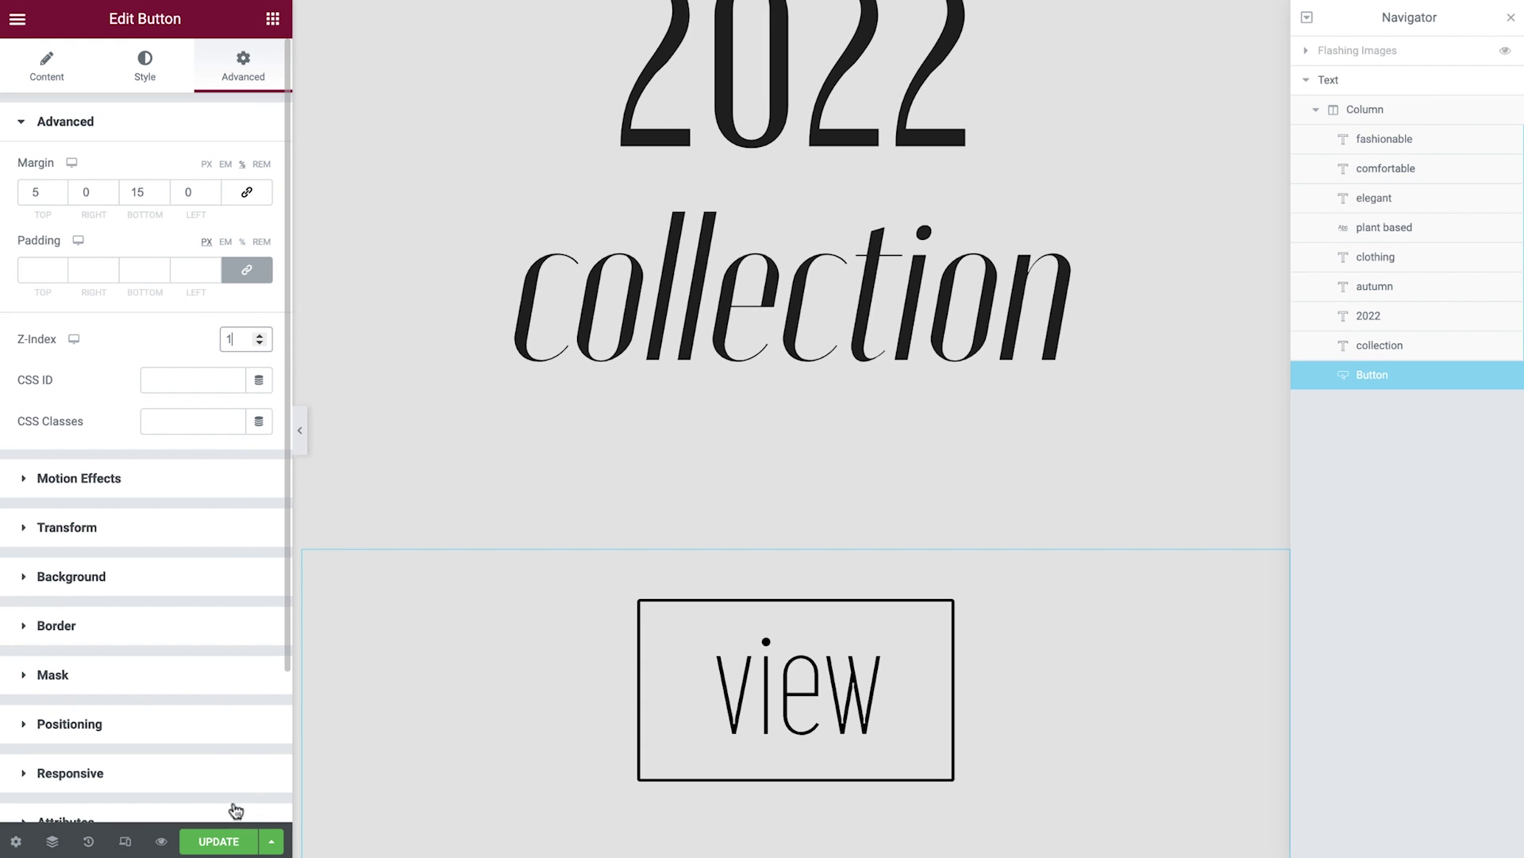
# Step: Save the page edits with Update
pyautogui.click(224, 842)
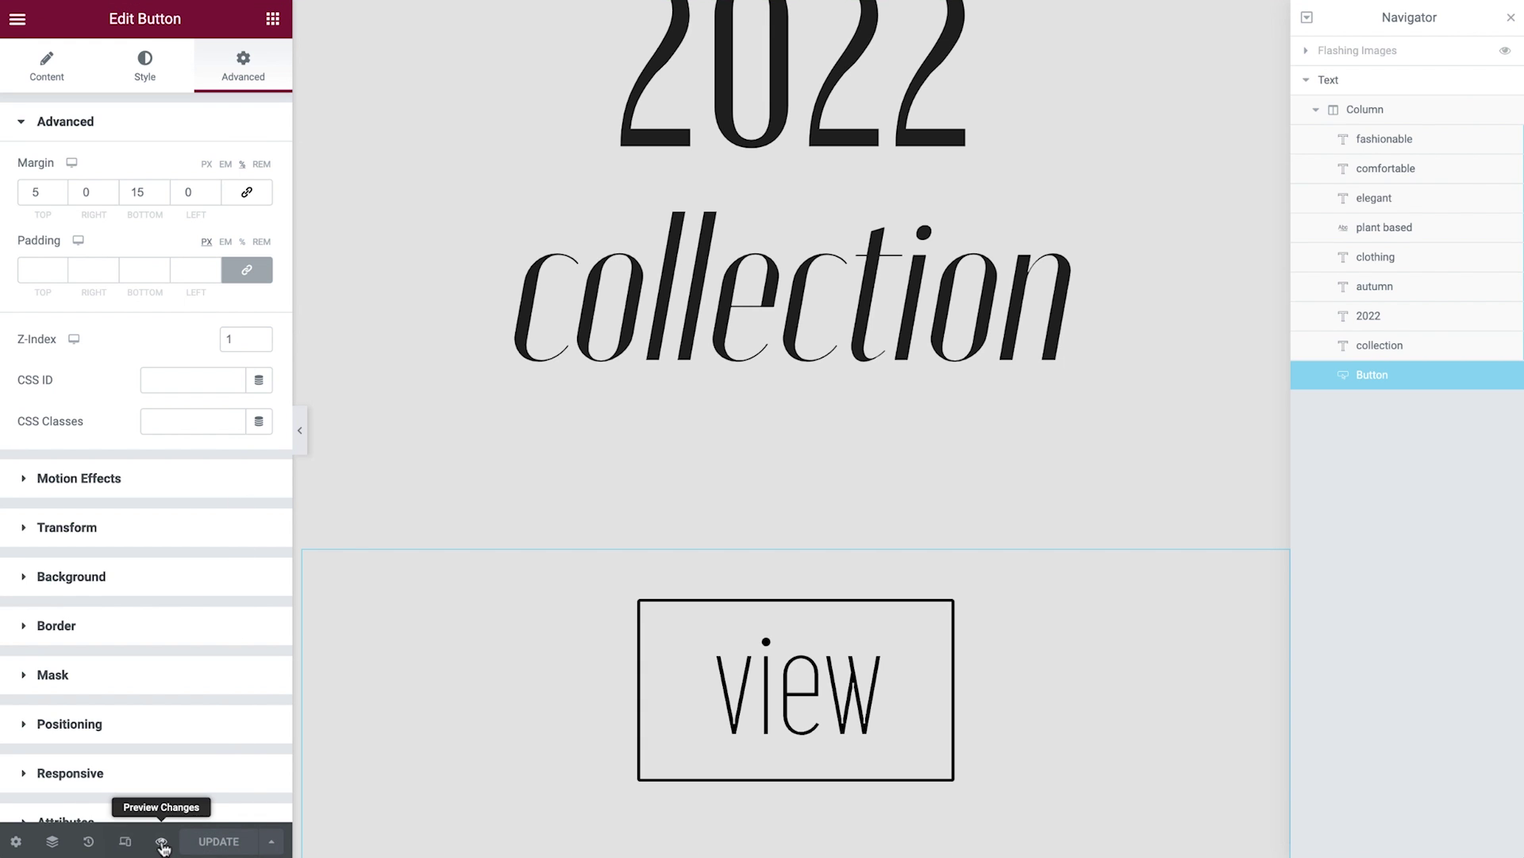